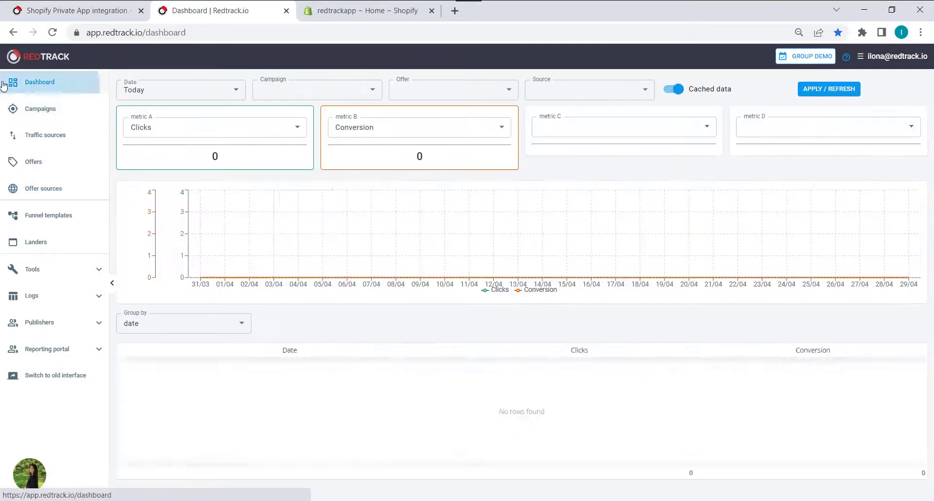
- Create a new offer source from scratch in RedTrack and name it "Shopify store"
left_click(364, 4)
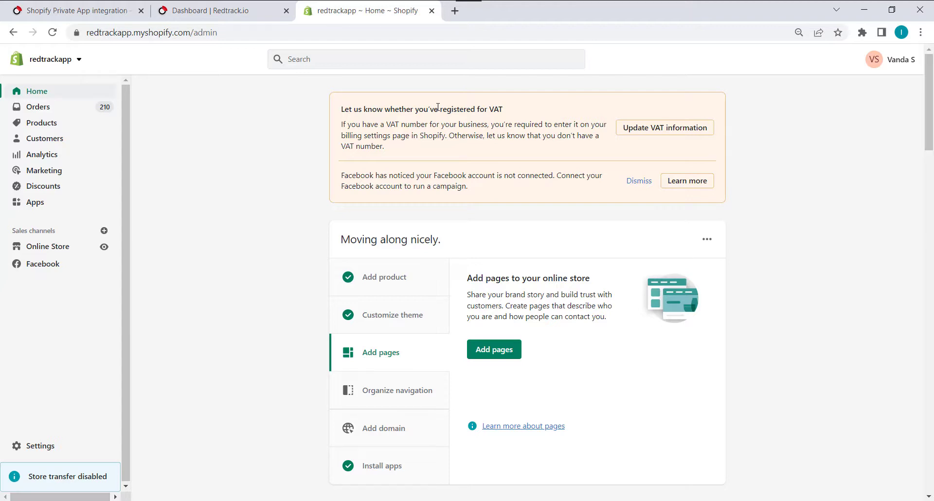
left_click(199, 7)
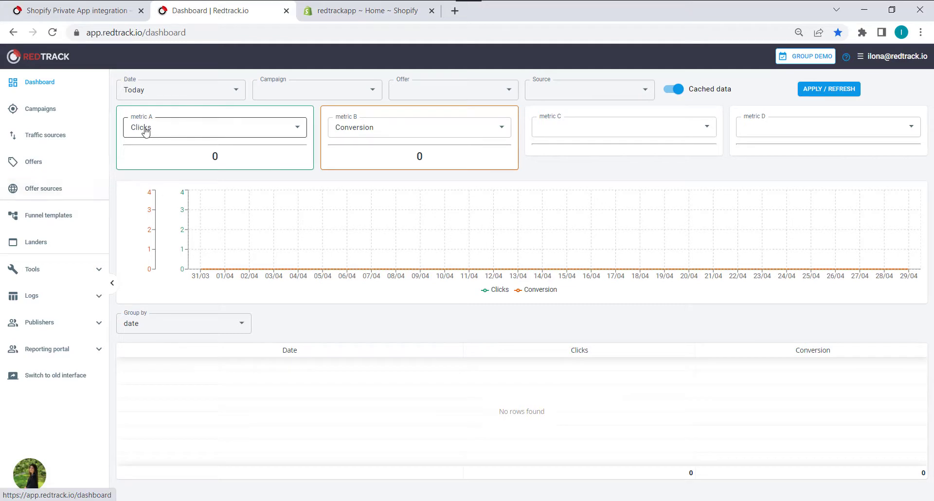
left_click(45, 189)
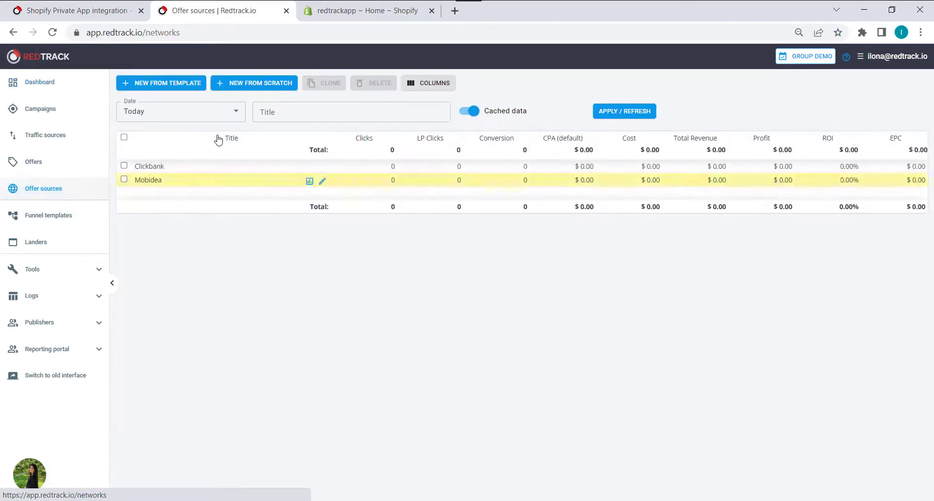
left_click(240, 86)
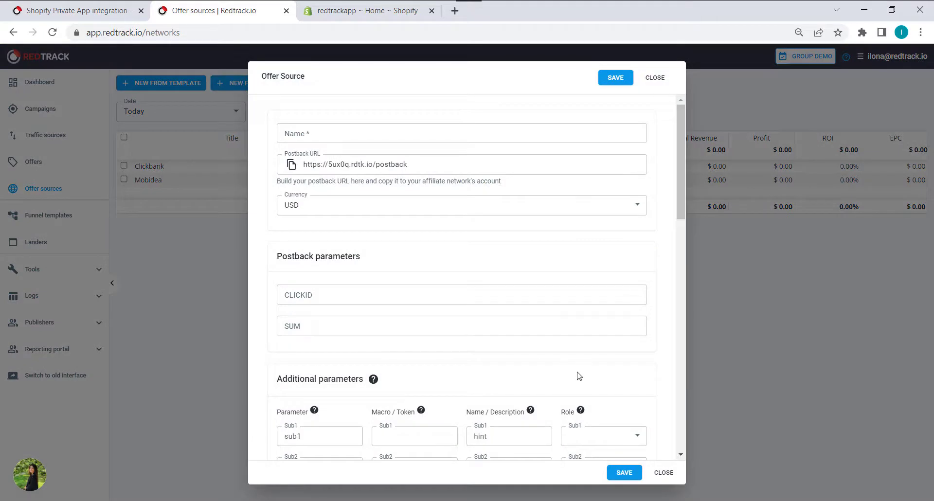
left_click(324, 136)
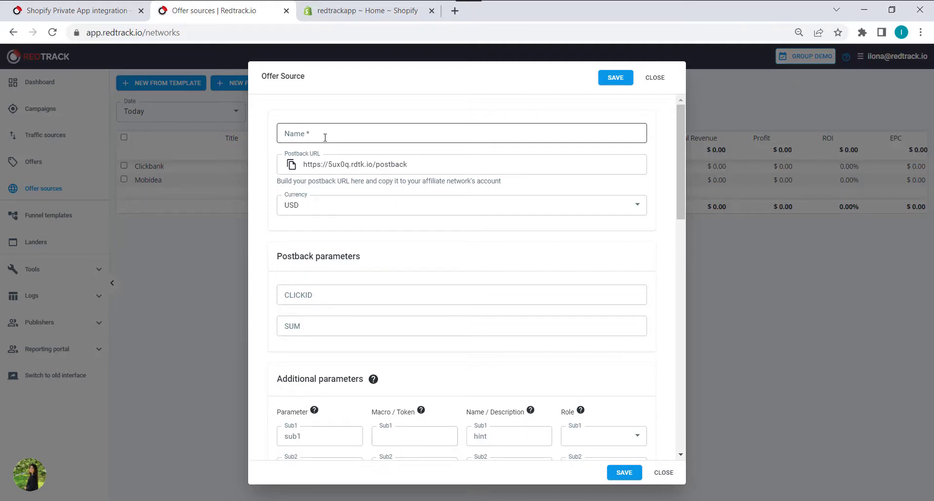
left_click(325, 137)
type("Shopify store")
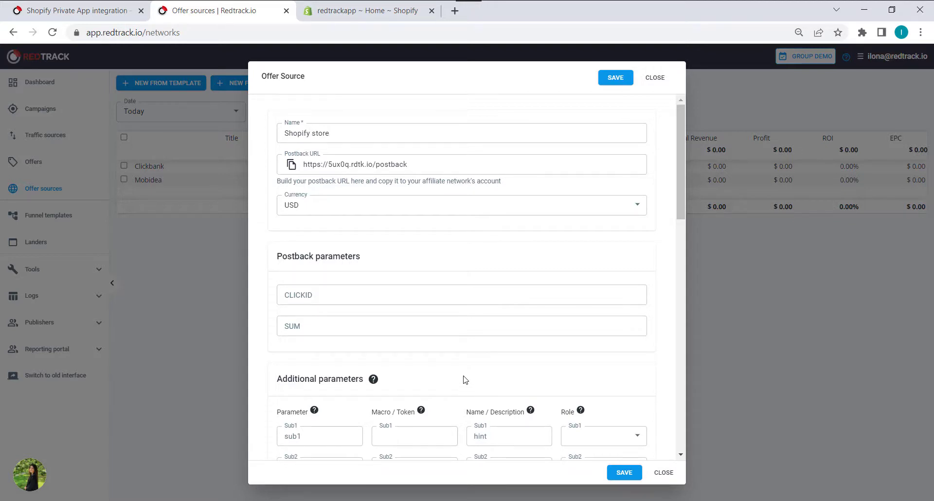
- Expand the additional parameters of the offer source to show the rows beyond Sub2
scroll(502, 287, "down", 3)
scroll(502, 290, "down", 3)
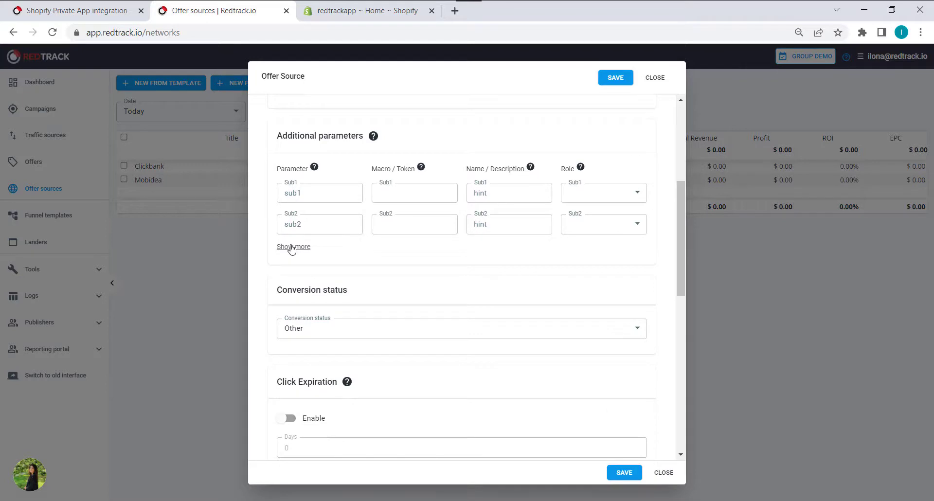
left_click(291, 247)
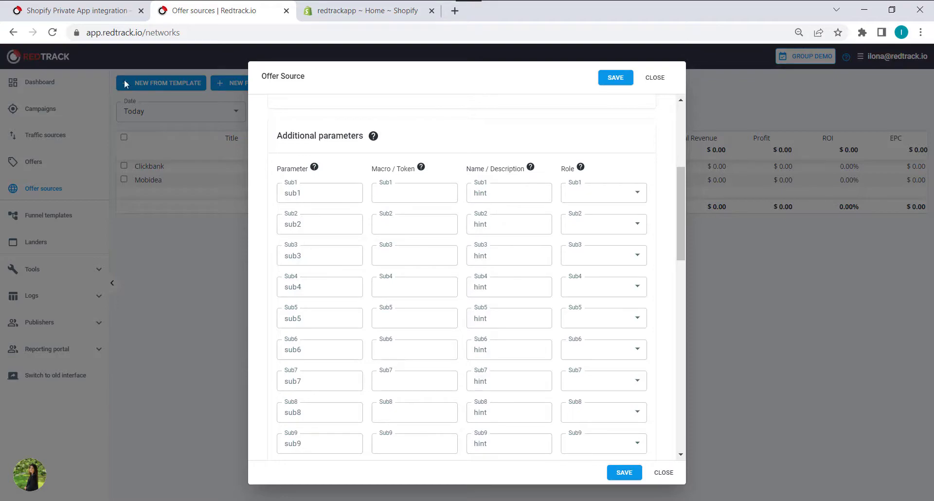
- Examine the list of supported tracking parameters in the Shopify Private App integration article
left_click(97, 15)
scroll(168, 248, "down", 4)
scroll(170, 265, "down", 20)
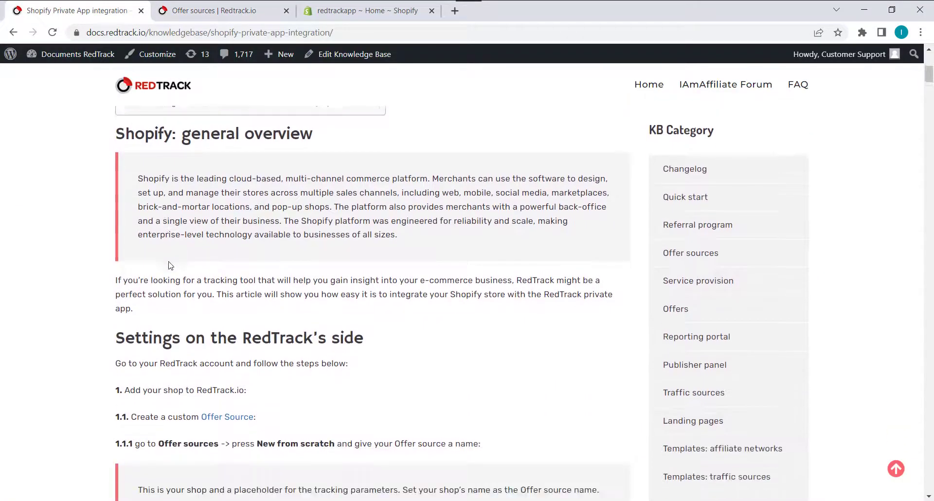
scroll(170, 261, "down", 8)
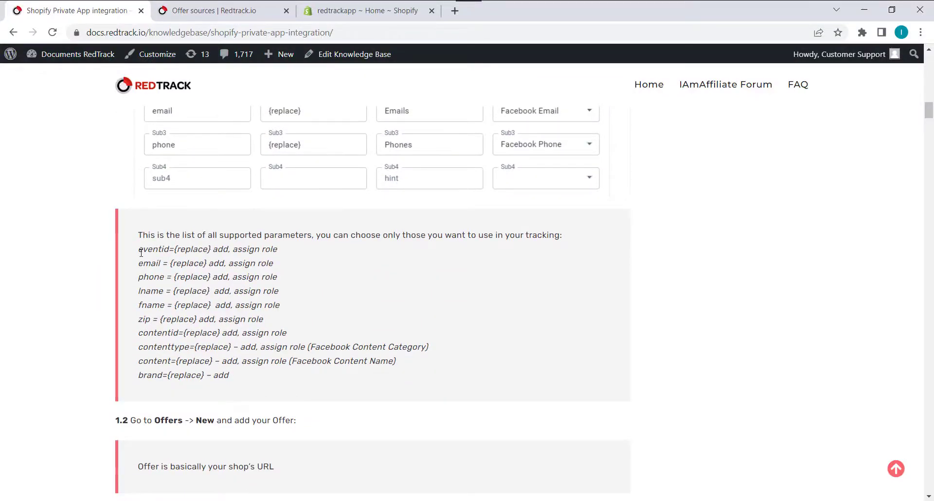
left_click_drag(138, 249, 311, 381)
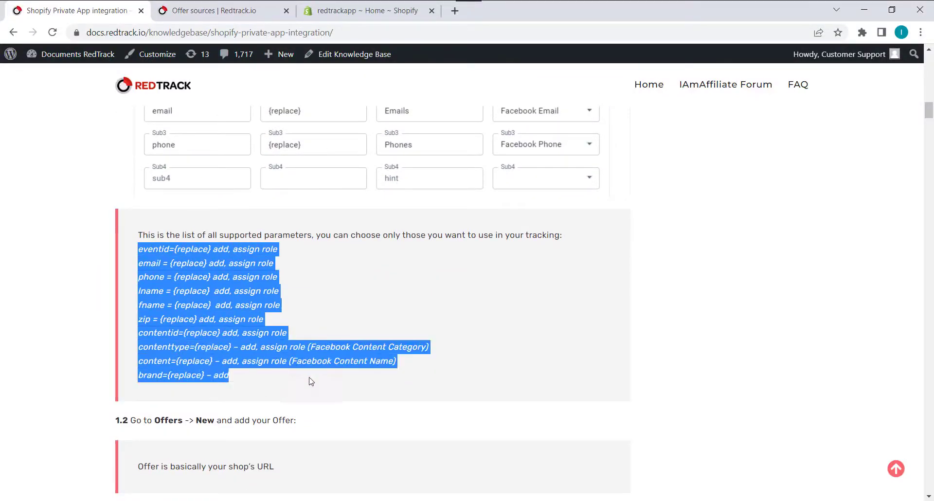
left_click(424, 420)
- Back in the RedTrack offer source, set the Sub1, Sub2 and Sub3 parameters to Eventid, Email and Phone
left_click(200, 12)
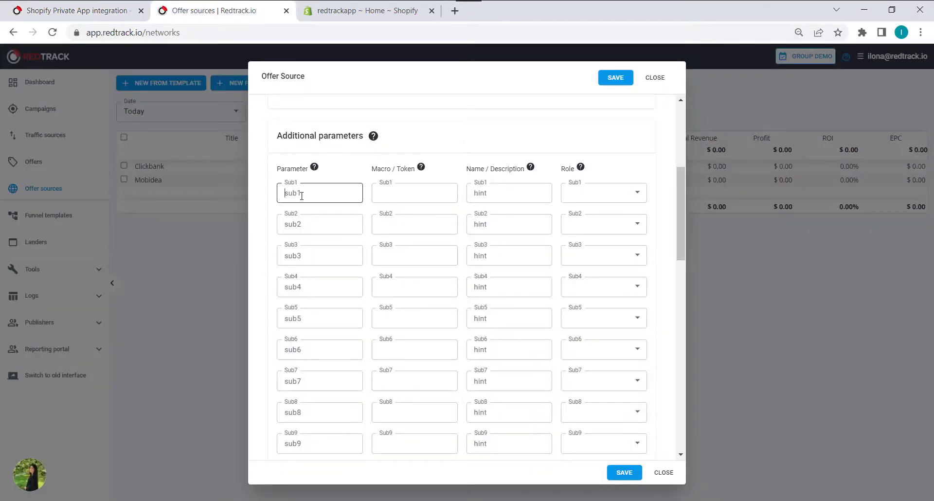
type("Eventid")
left_click(299, 224)
type("E")
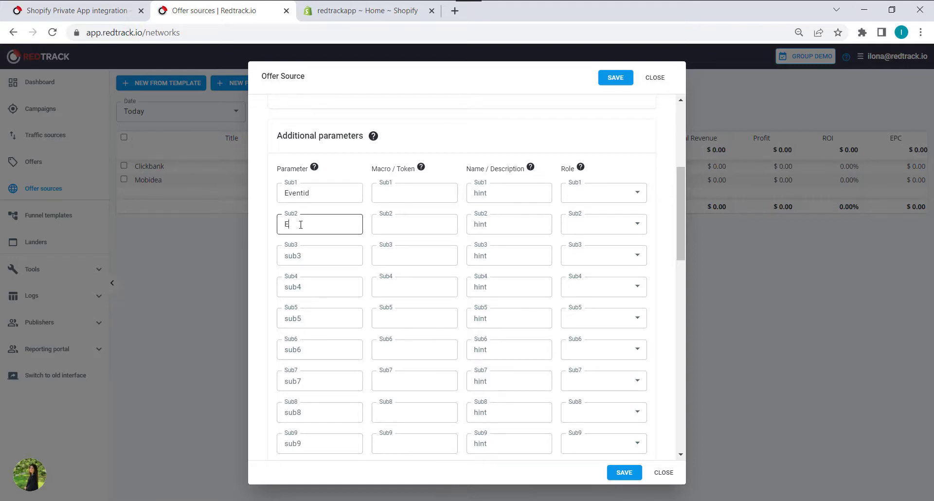
type("mail")
left_click(301, 262)
type("Phone")
left_click(365, 480)
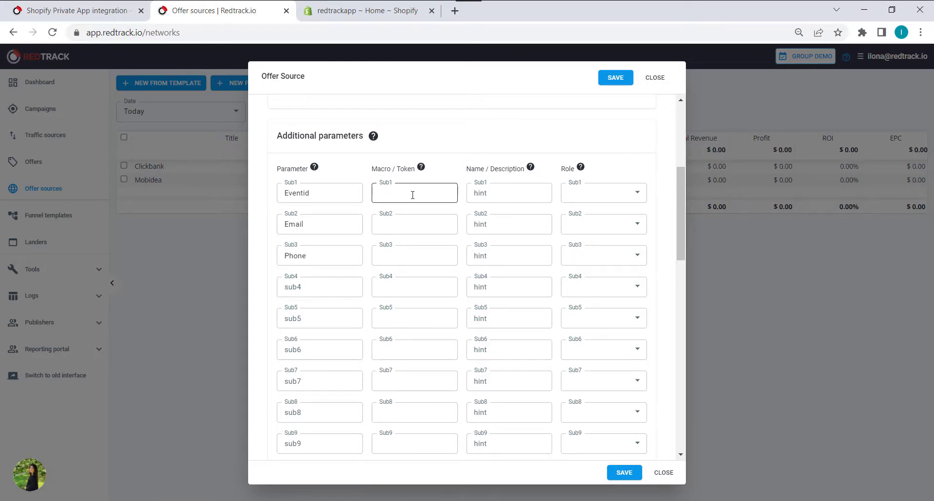
- Set the macro/token of Sub1, Sub2 and Sub3 to {replace}
type("{}")
type("replace")
left_click_drag(430, 186, 329, 193)
key("ctrl+c")
left_click(415, 222)
key("ctrl+v")
left_click(408, 255)
key("ctrl+v")
- Describe Sub1, Sub2 and Sub3 as Events, Emails and Phones
left_click(503, 193)
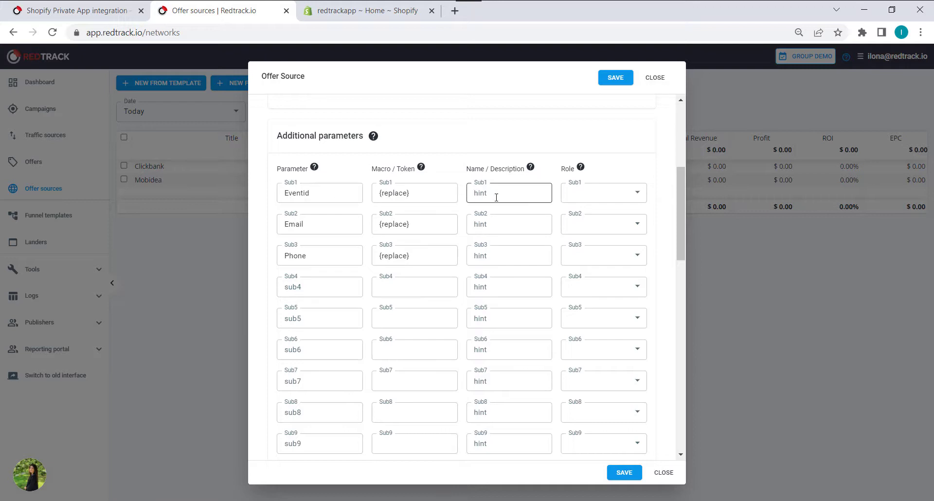
type("Events")
left_click(476, 226)
type("Em")
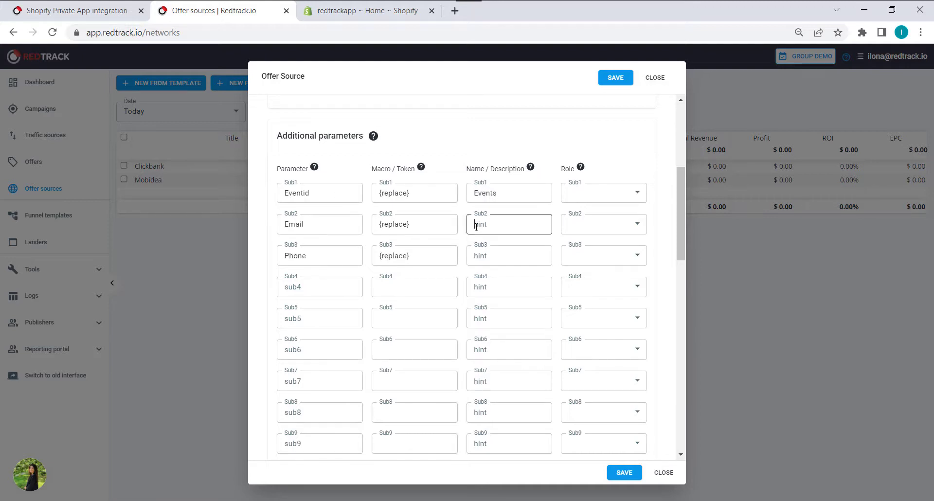
type("ails")
left_click(488, 260)
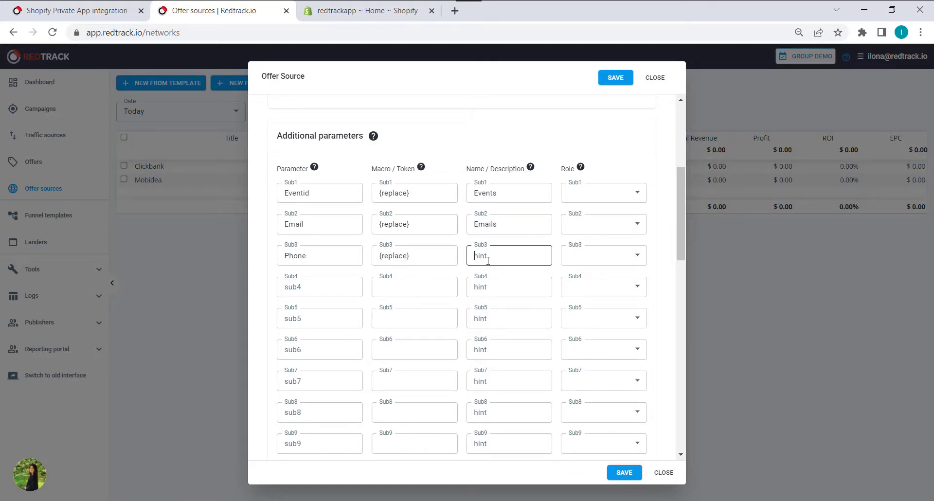
type("Phones")
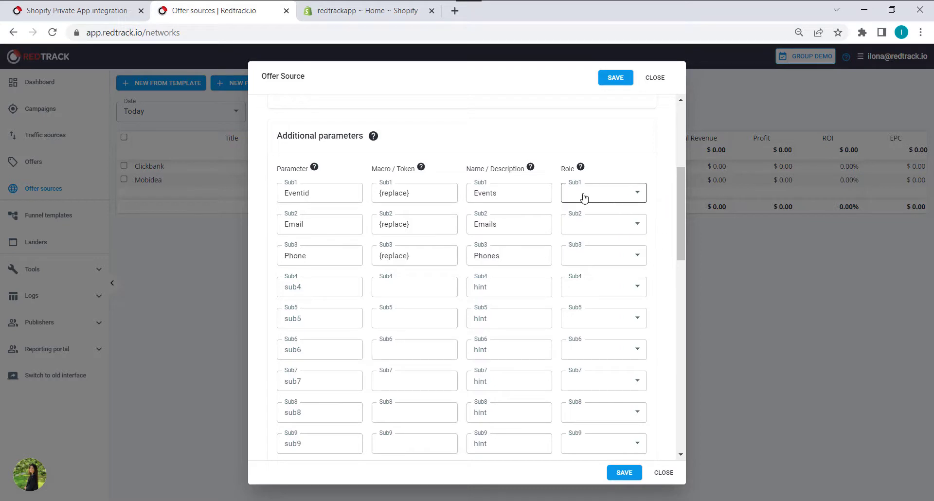
- Assign the roles Facebook Event ID, Facebook Email and Facebook Phone to Sub1, Sub2 and Sub3, and save the offer source
left_click(627, 197)
left_click(595, 64)
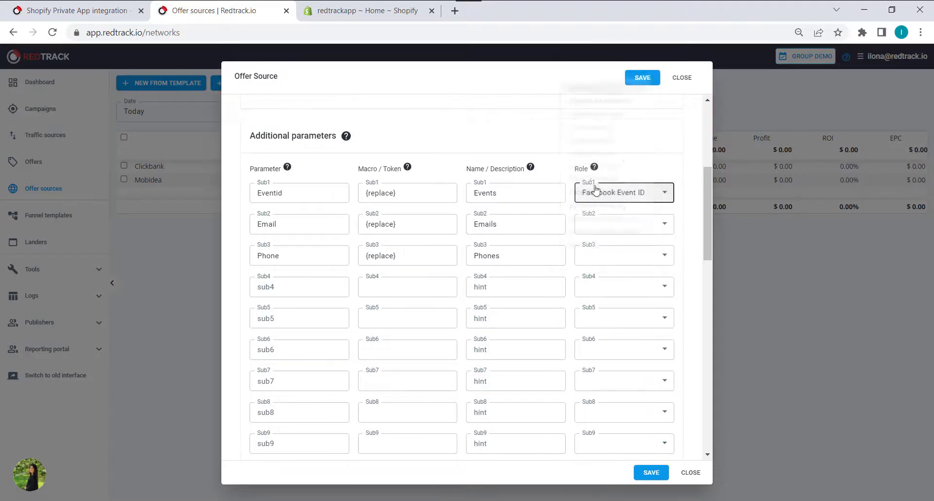
left_click(668, 228)
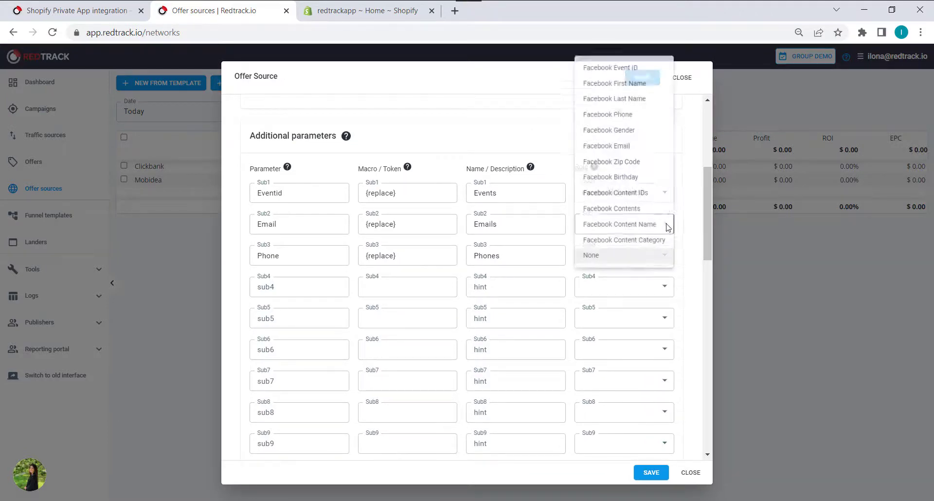
left_click(622, 144)
left_click(640, 261)
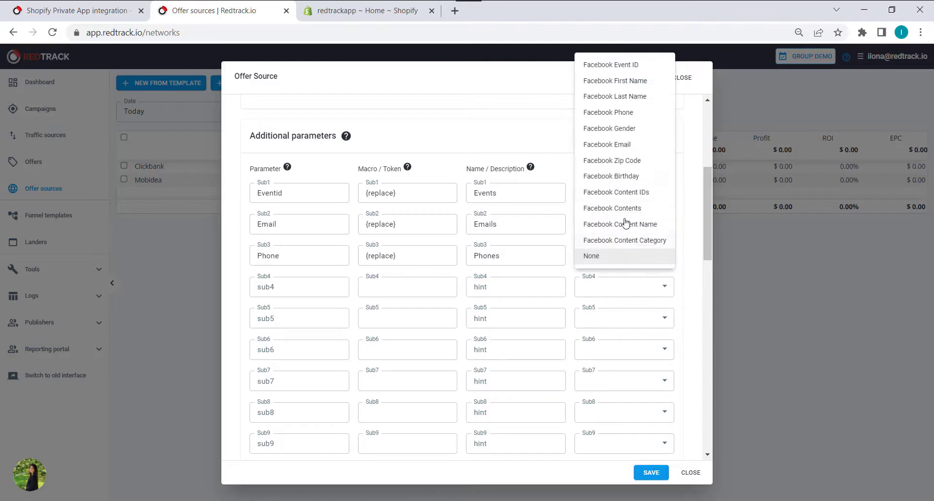
left_click(627, 113)
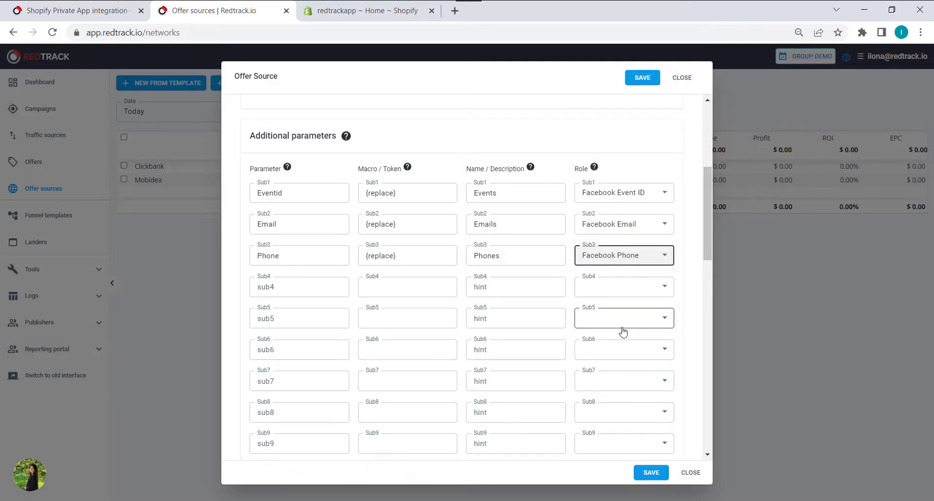
left_click(648, 476)
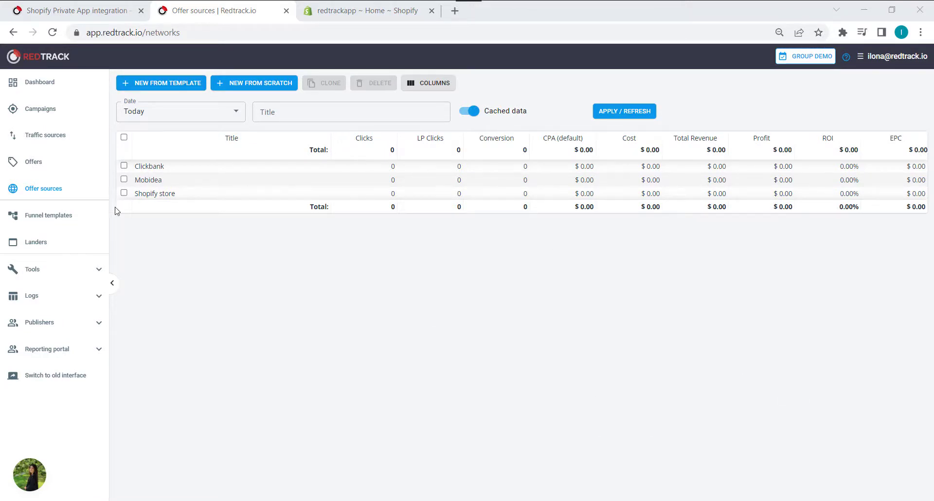
- Create a new offer named "RT Shopify store" with "Shopify store" as its offer source
left_click(30, 164)
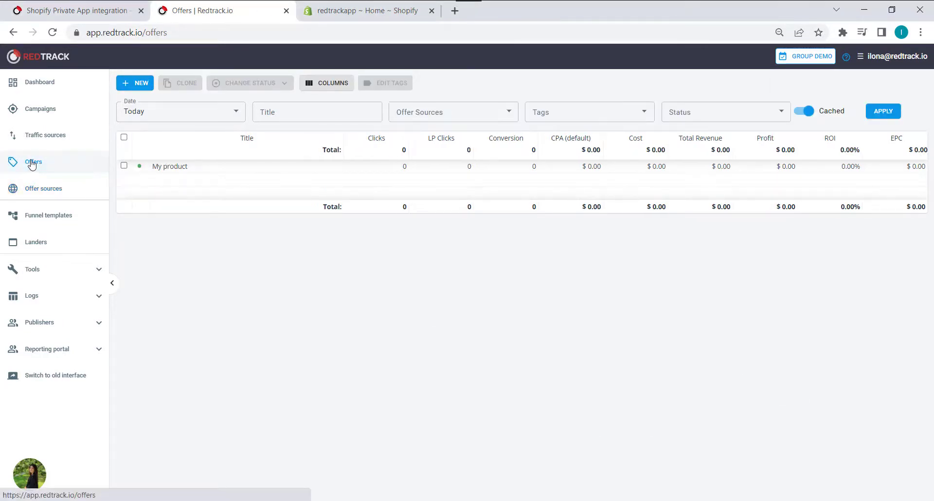
left_click(129, 84)
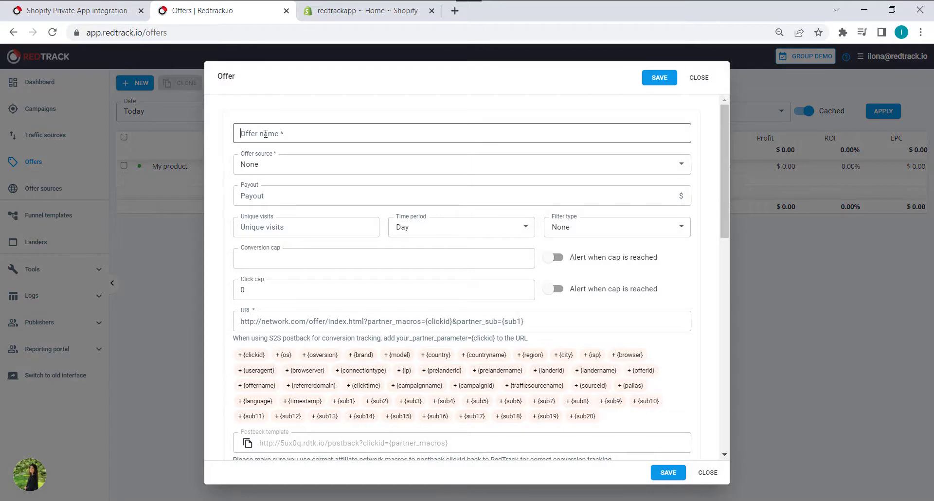
left_click(266, 133)
type("RT Shopify store")
left_click(526, 171)
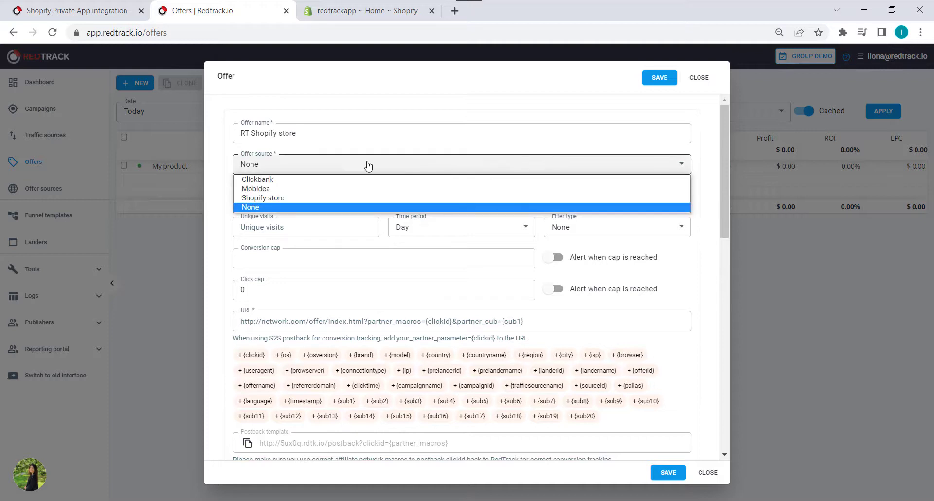
left_click(270, 198)
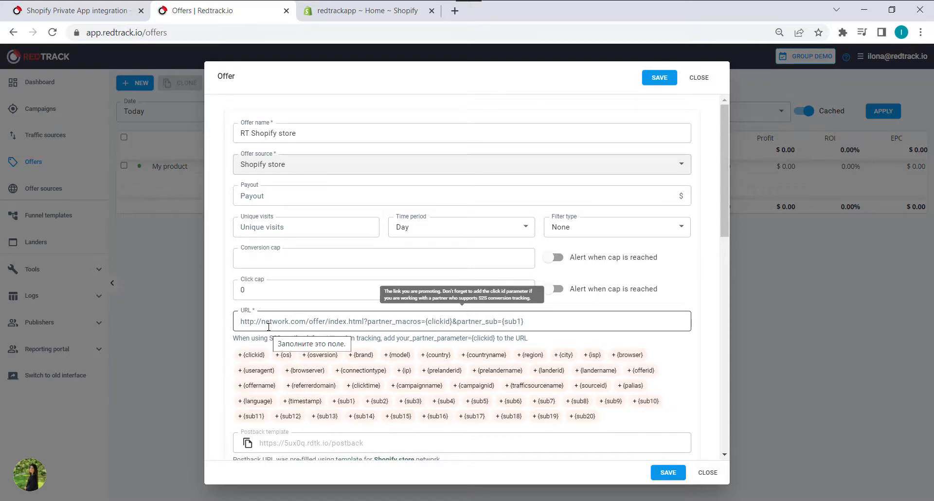
left_click(362, 11)
left_click(92, 35)
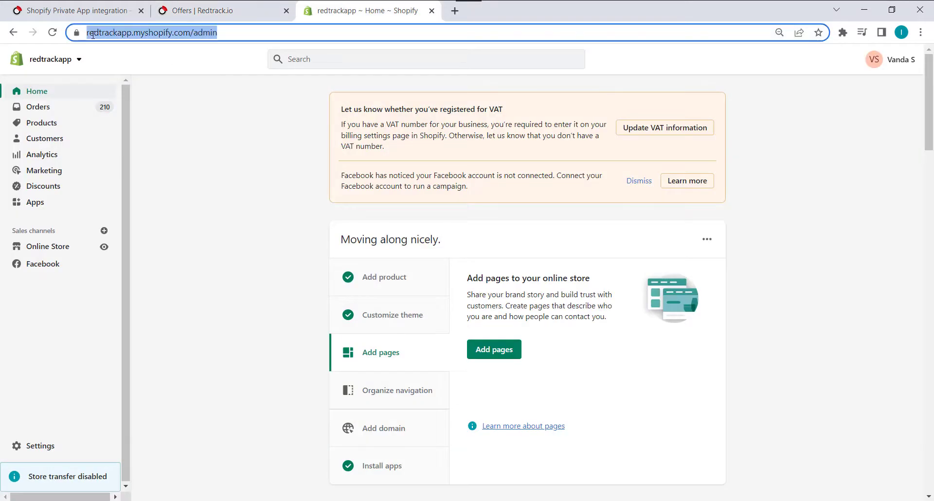
left_click(93, 35)
left_click_drag(87, 32, 218, 33)
key("ctrl+c")
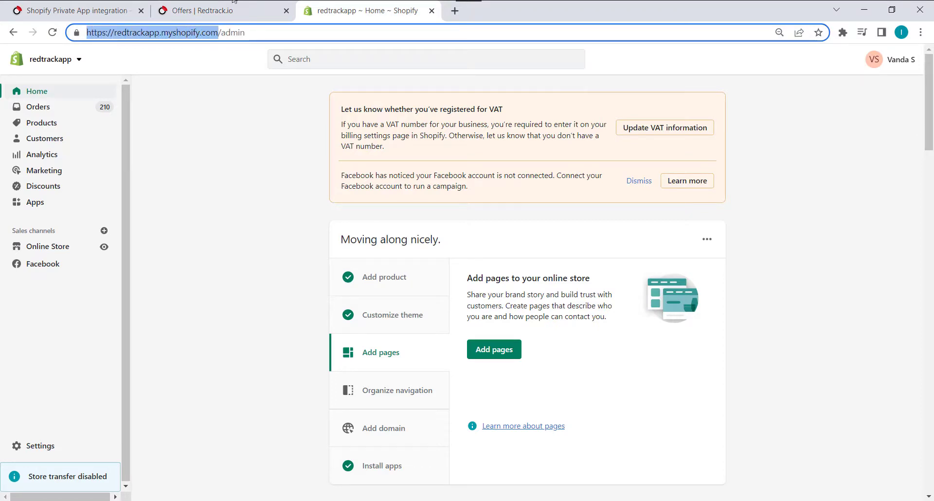
left_click(72, 10)
left_click(199, 11)
left_click(319, 320)
key("ctrl+a")
key("ctrl+v")
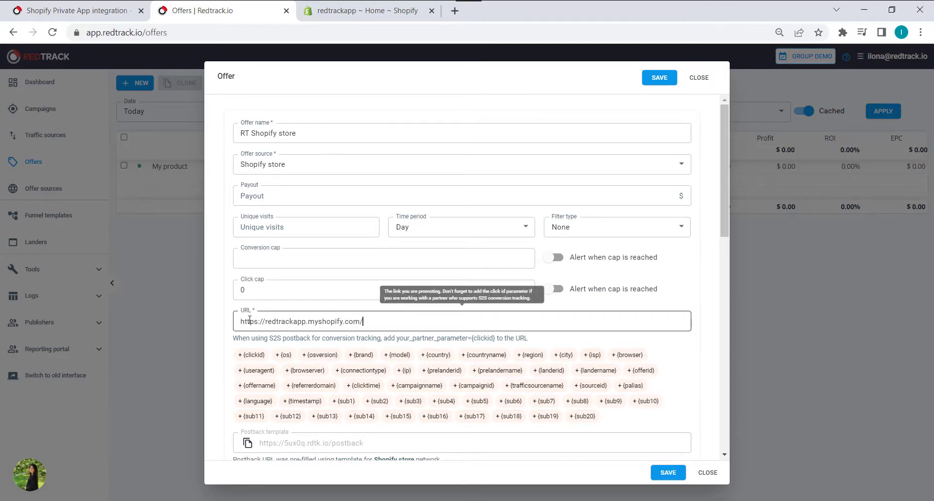
left_click(668, 473)
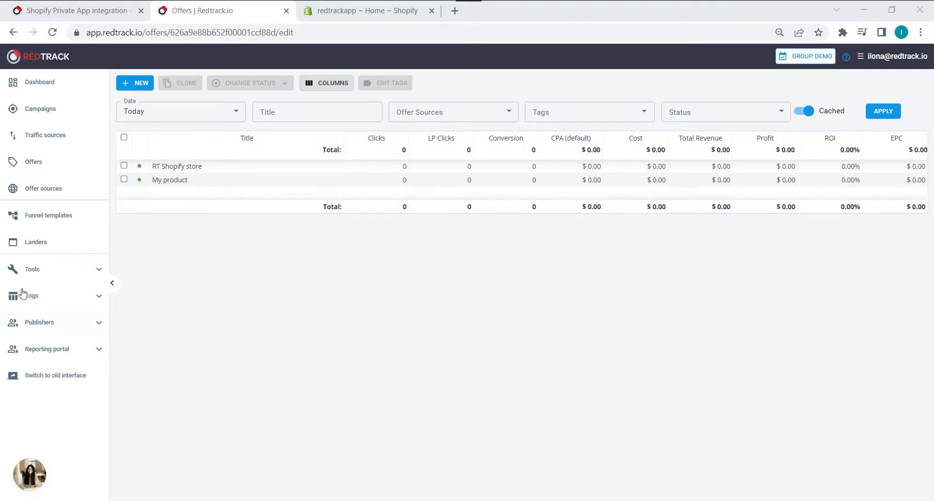
- Open RedTrack's conversion type settings and check the event names against the required list in the Shopify integration article
left_click(55, 271)
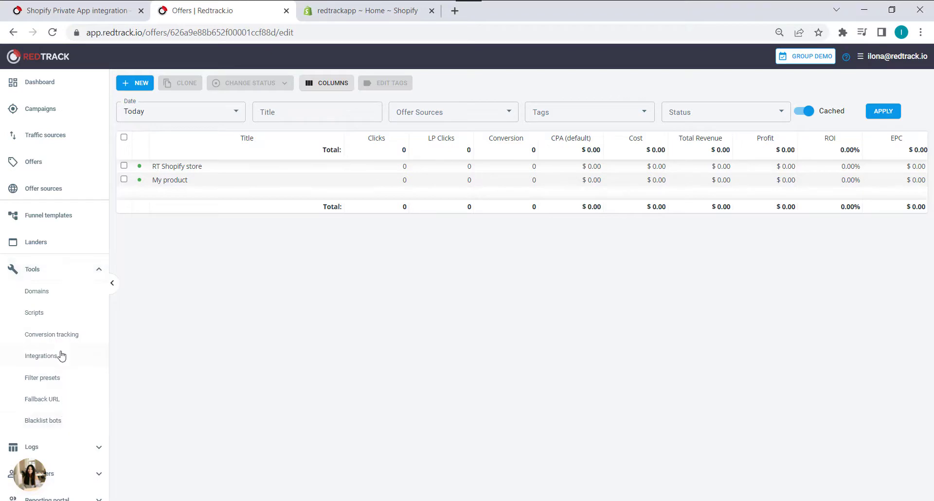
left_click(62, 335)
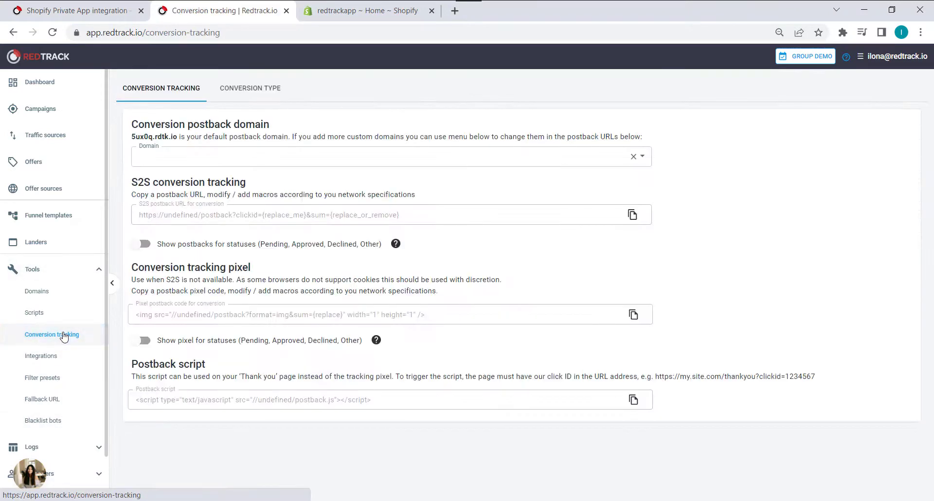
left_click(257, 93)
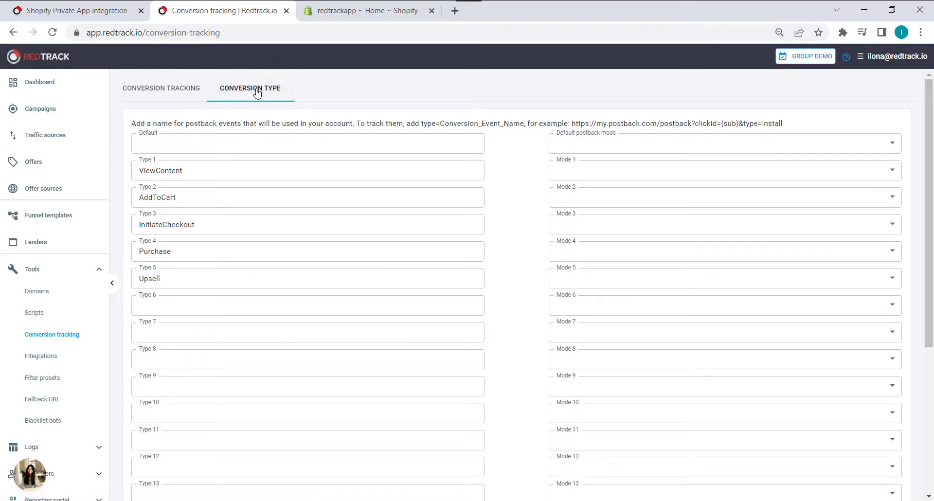
left_click(113, 4)
scroll(368, 341, "down", 8)
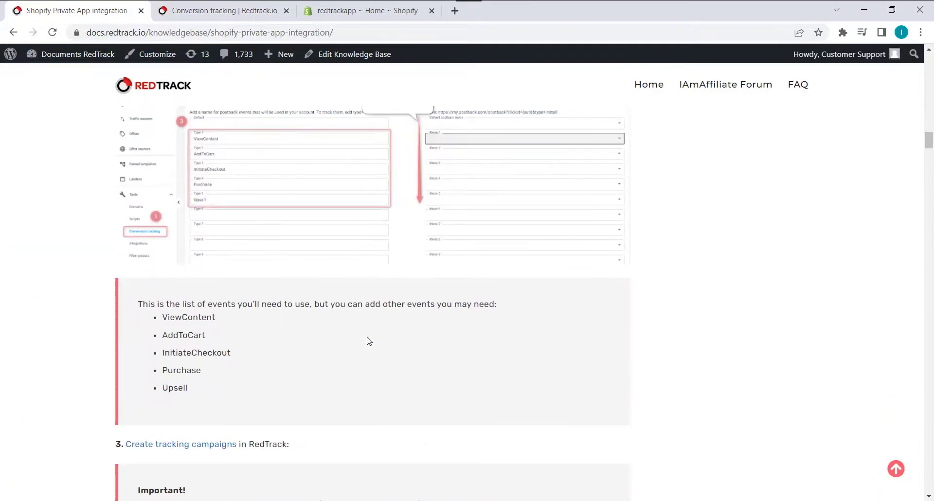
- Check the article's required event list against RedTrack's conversion types, and save the conversion type settings
scroll(368, 341, "down", 2)
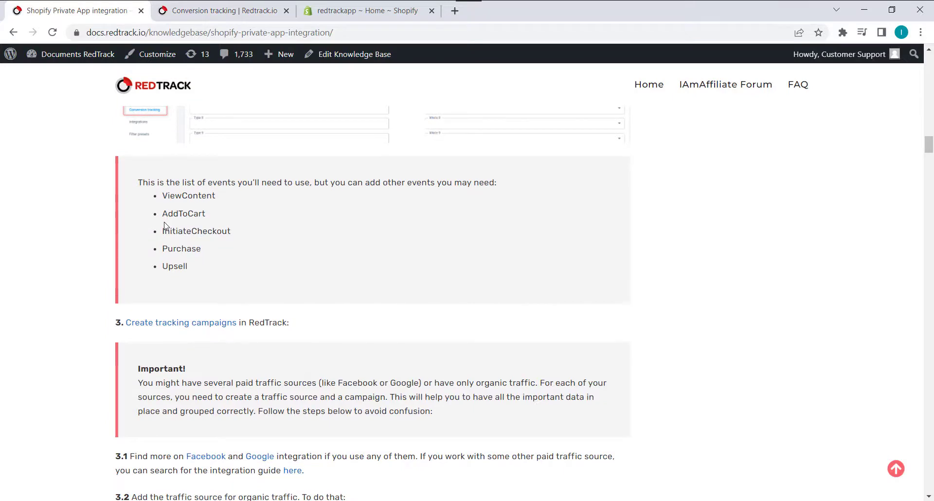
left_click(232, 11)
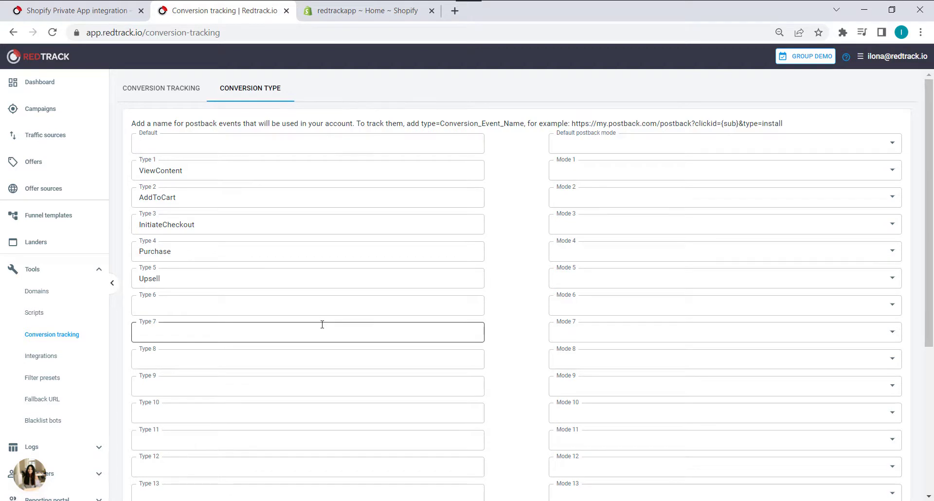
scroll(322, 325, "down", 5)
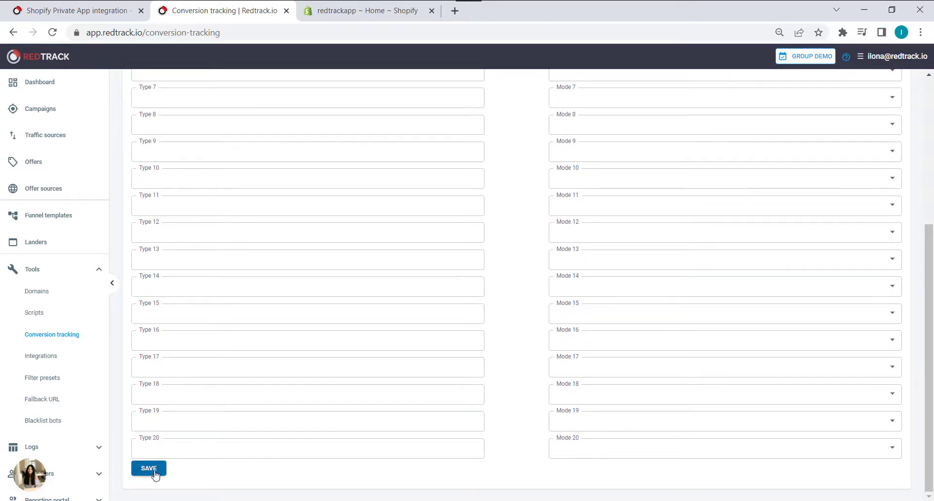
left_click(155, 474)
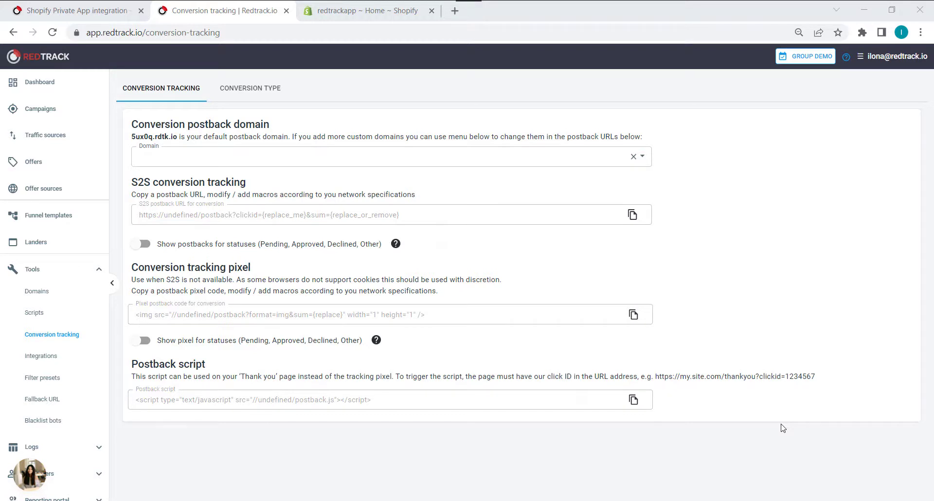
- Review the Shopify integration article up to its custom tracking domain step and open that step's linked guide in a new tab
left_click(73, 10)
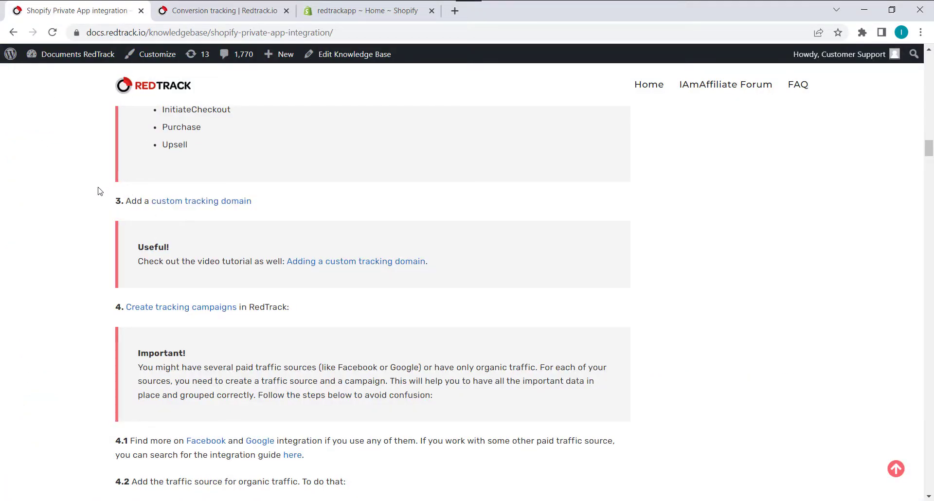
scroll(334, 198, "up", 3)
scroll(334, 198, "up", 15)
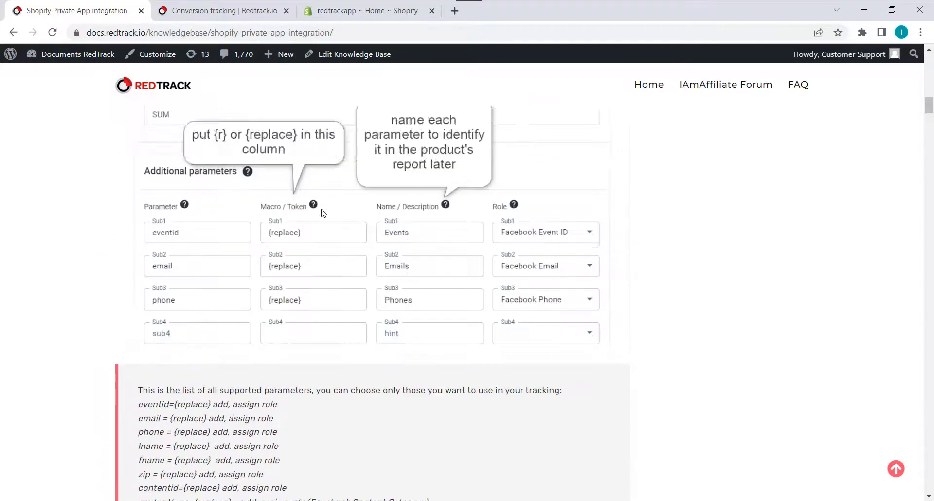
scroll(321, 217, "up", 10)
scroll(319, 229, "down", 15)
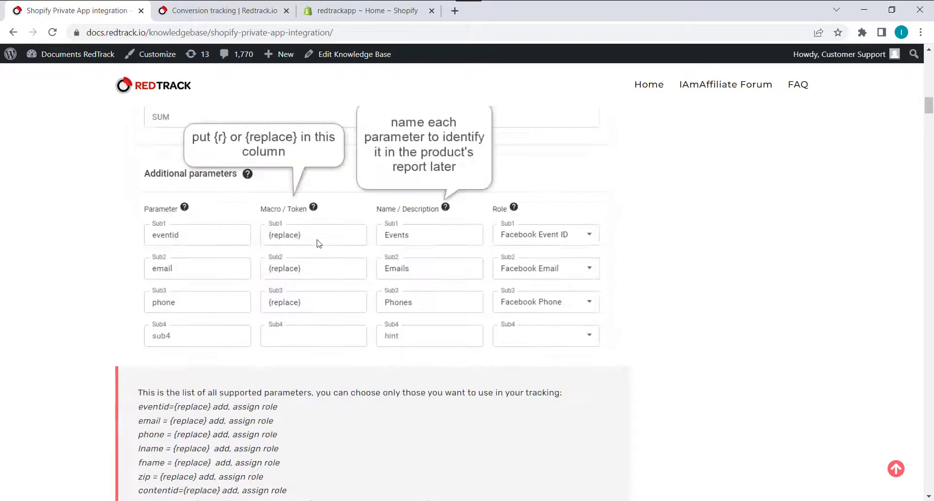
scroll(319, 243, "down", 8)
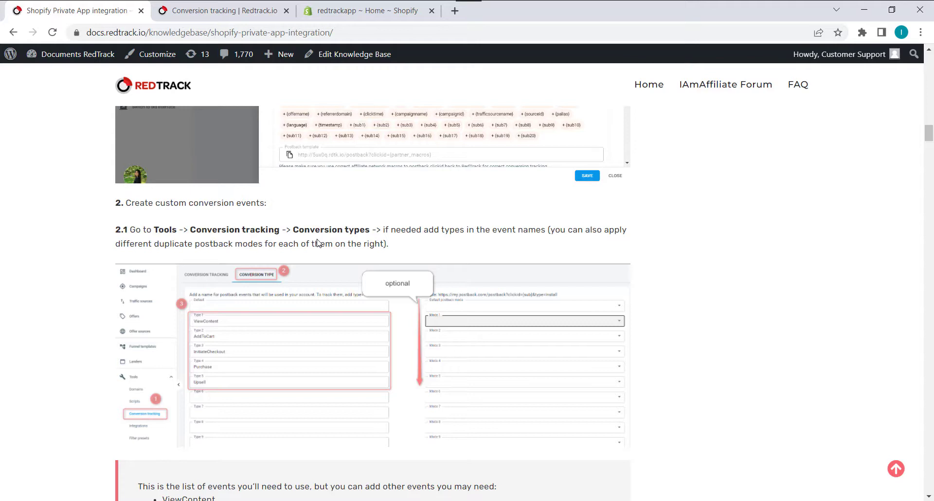
scroll(317, 243, "down", 9)
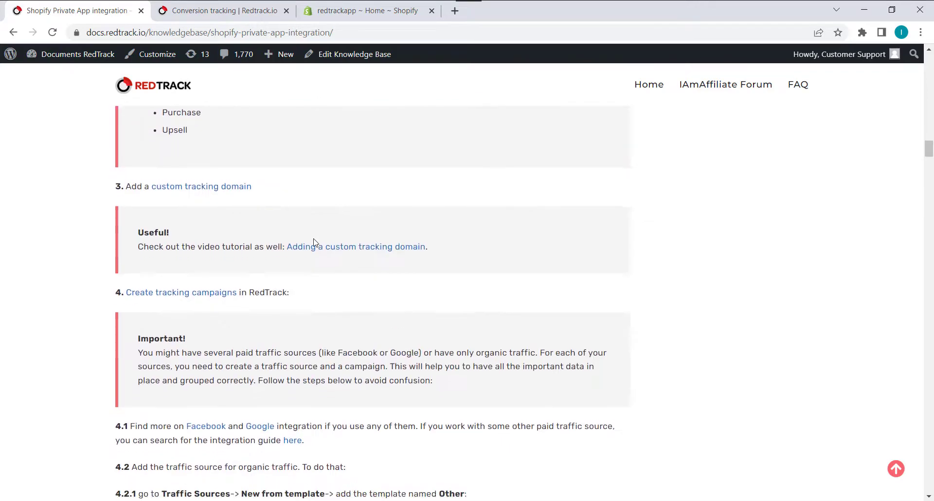
right_click(223, 202)
left_click(258, 211)
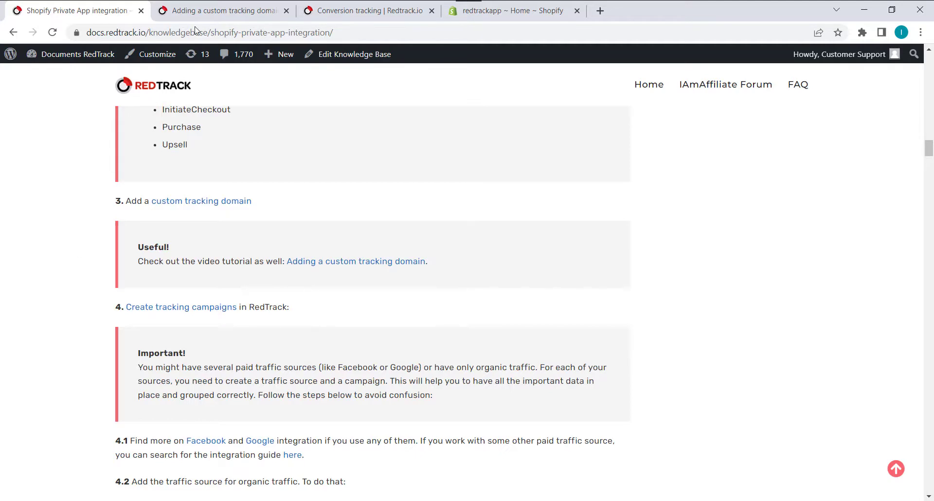
- Open the article's linked Facebook, Google and other traffic source integration guides in separate new tabs
scroll(228, 253, "down", 1)
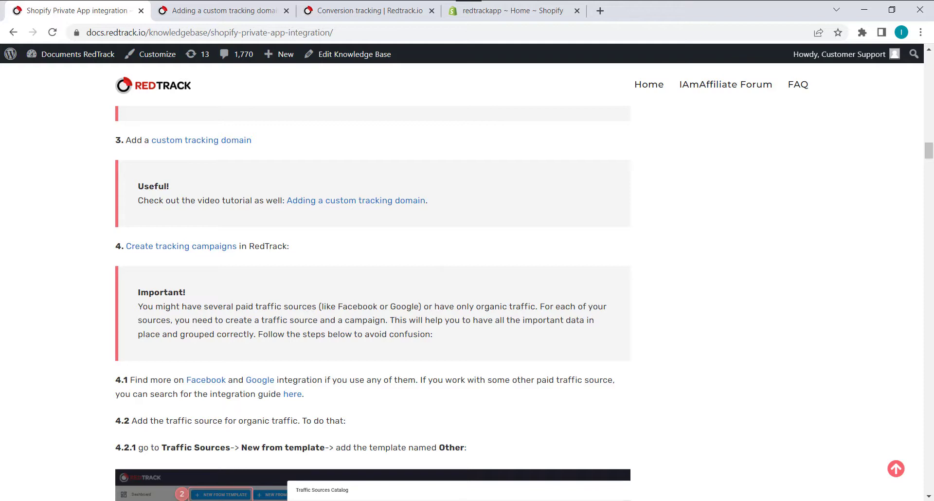
scroll(259, 370, "up", 1)
scroll(272, 287, "down", 2)
right_click(213, 319)
left_click(234, 325)
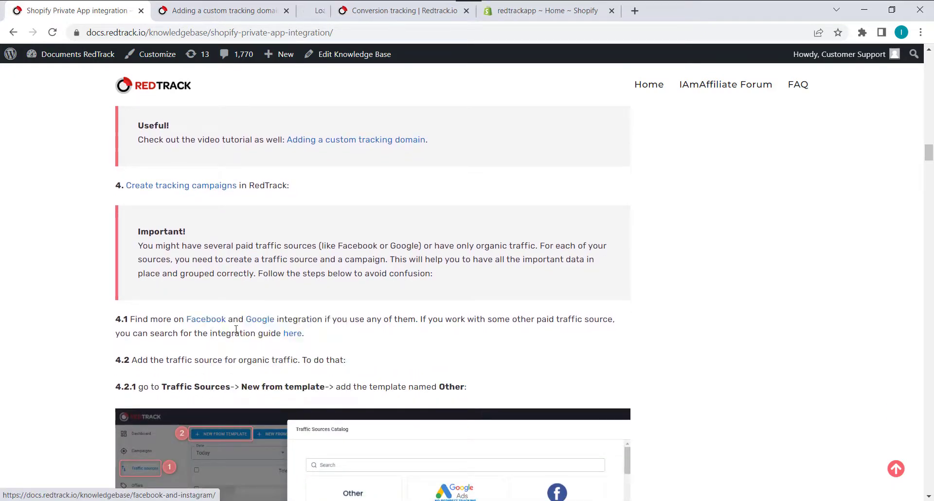
right_click(266, 321)
left_click(273, 330)
right_click(289, 334)
left_click(304, 341)
- Look through the Facebook/Instagram guide, the Google Ads guide and the list of traffic source template articles
left_click(272, 17)
scroll(369, 241, "down", 10)
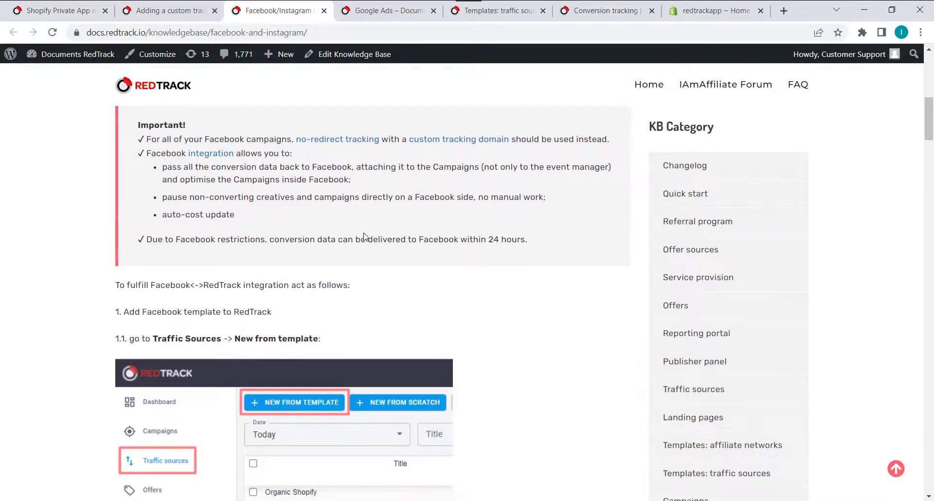
left_click(379, 10)
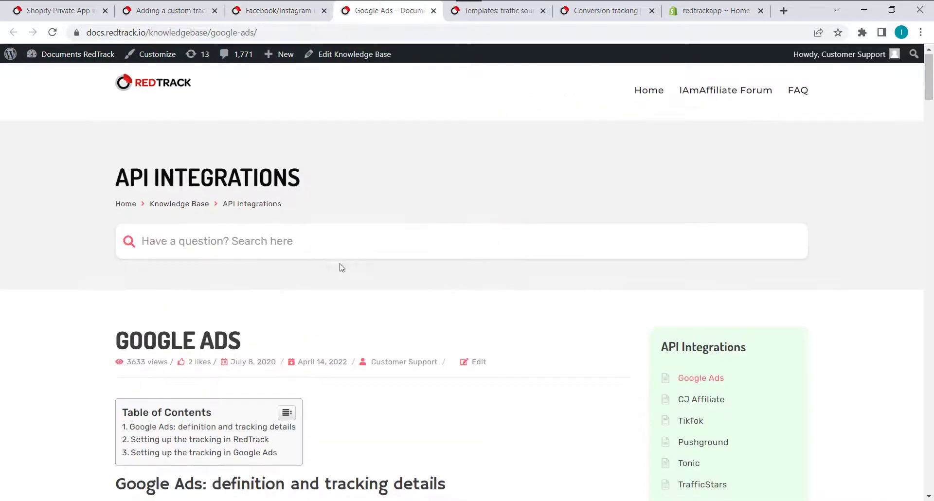
scroll(340, 263, "down", 6)
left_click(471, 14)
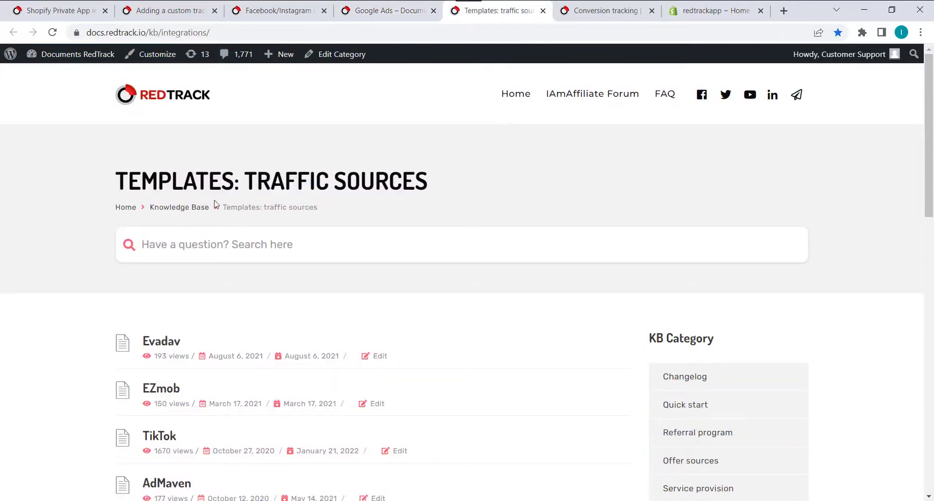
scroll(261, 236, "down", 3)
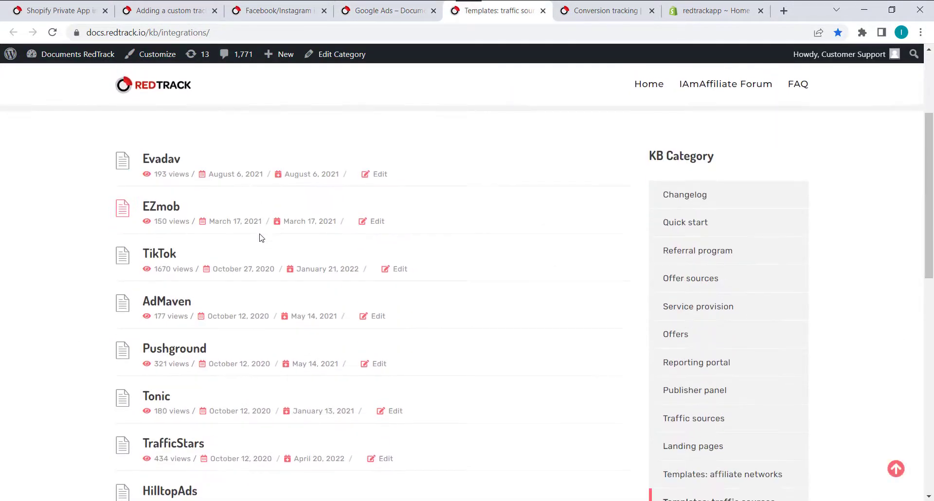
scroll(260, 235, "up", 3)
scroll(261, 236, "down", 7)
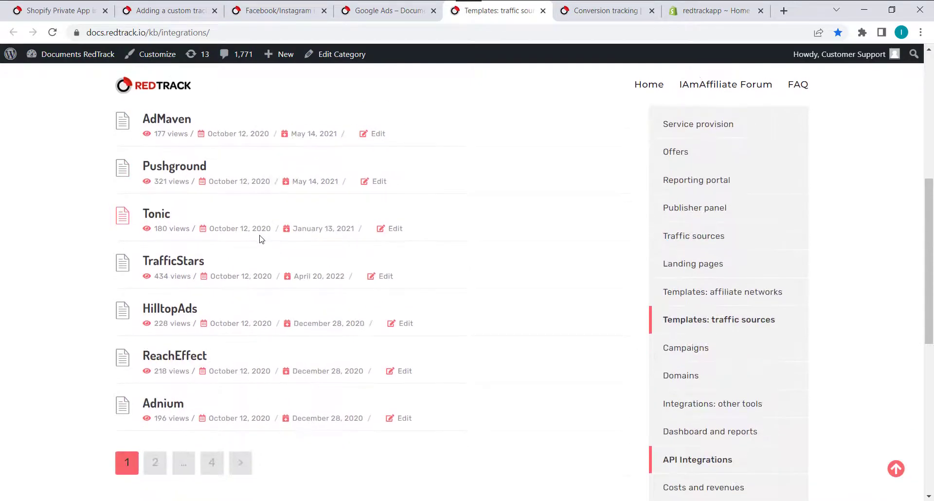
scroll(261, 240, "up", 6)
scroll(260, 240, "up", 1)
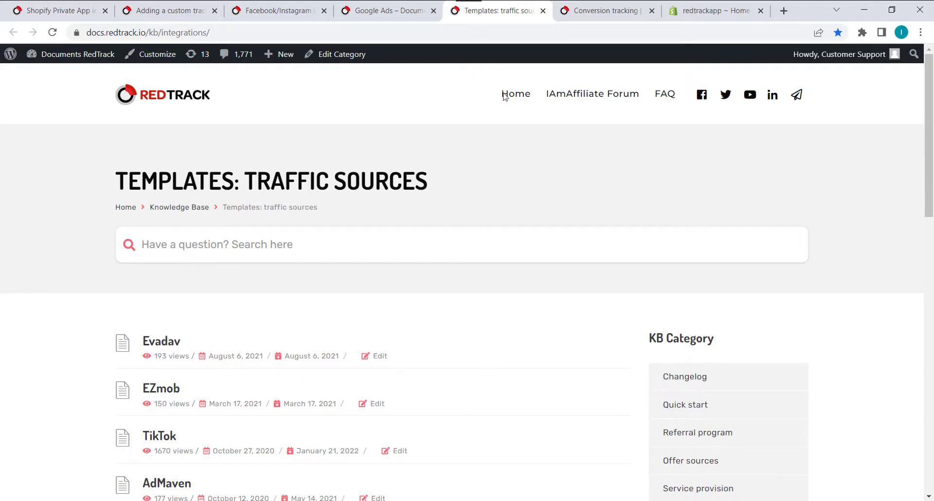
- Add a RedTrack traffic source from the Other template, name it "Shopify Other", save it and close its form
left_click(613, 10)
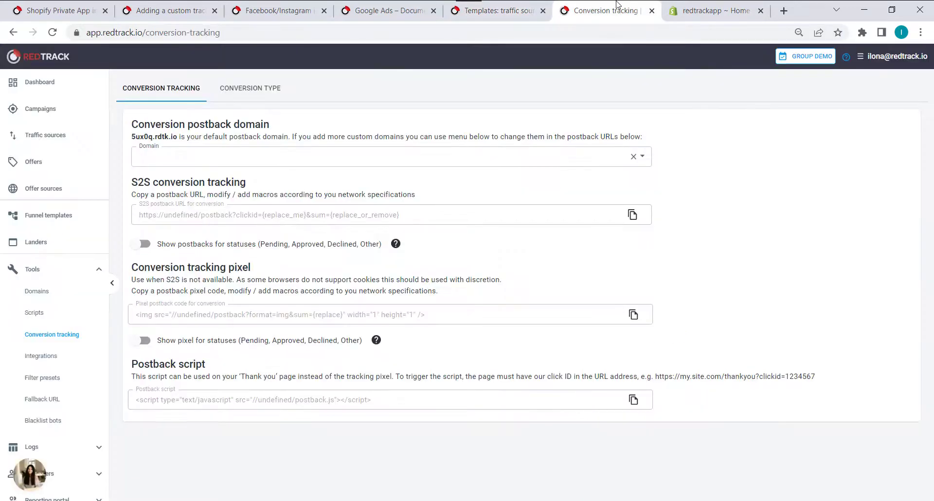
left_click(45, 135)
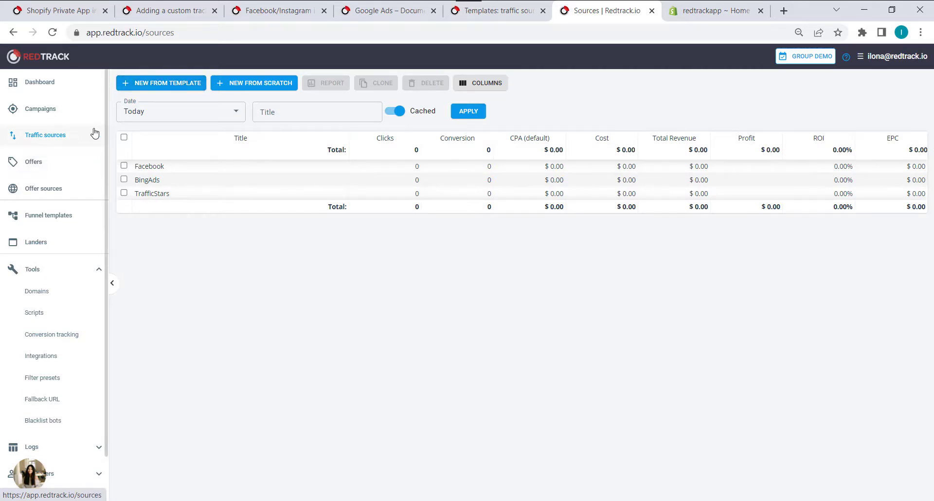
left_click(142, 86)
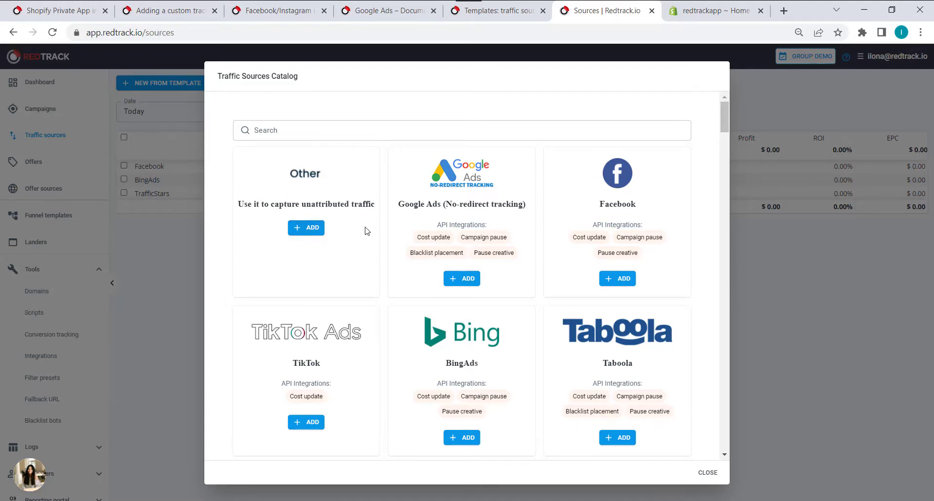
left_click(305, 233)
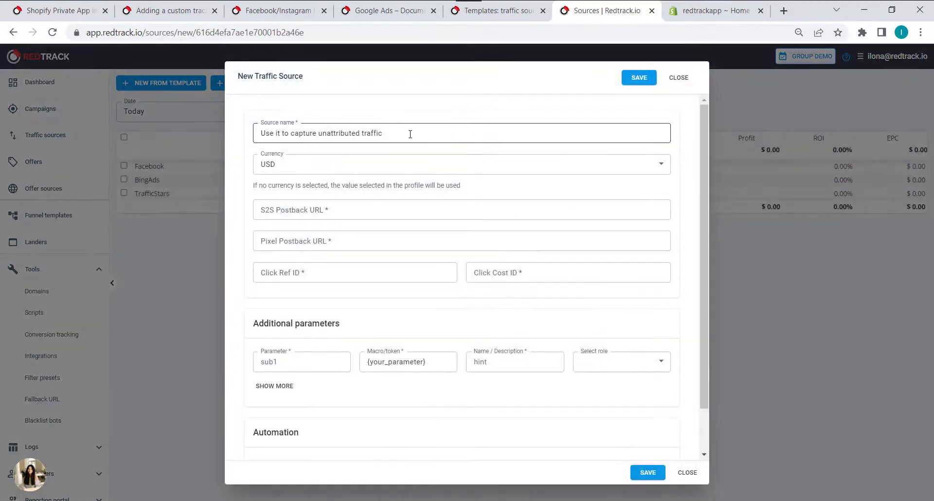
left_click_drag(410, 134, 254, 134)
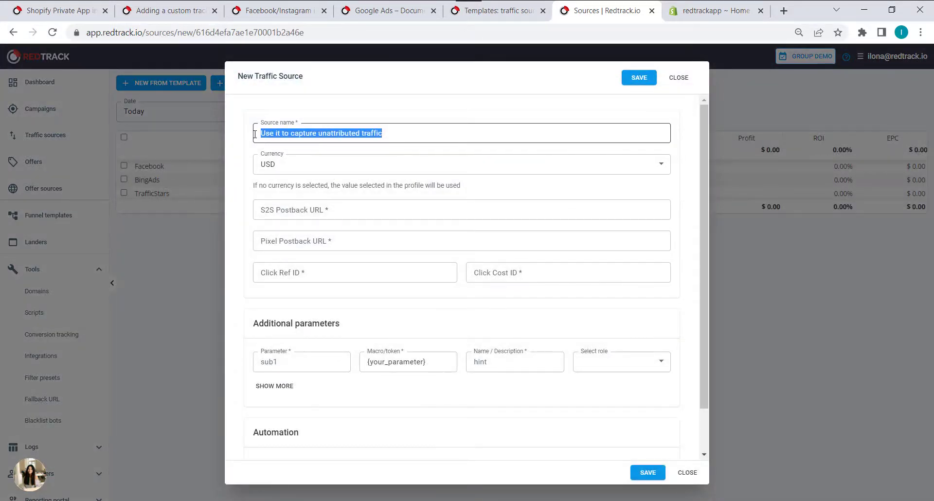
key("BackSpace")
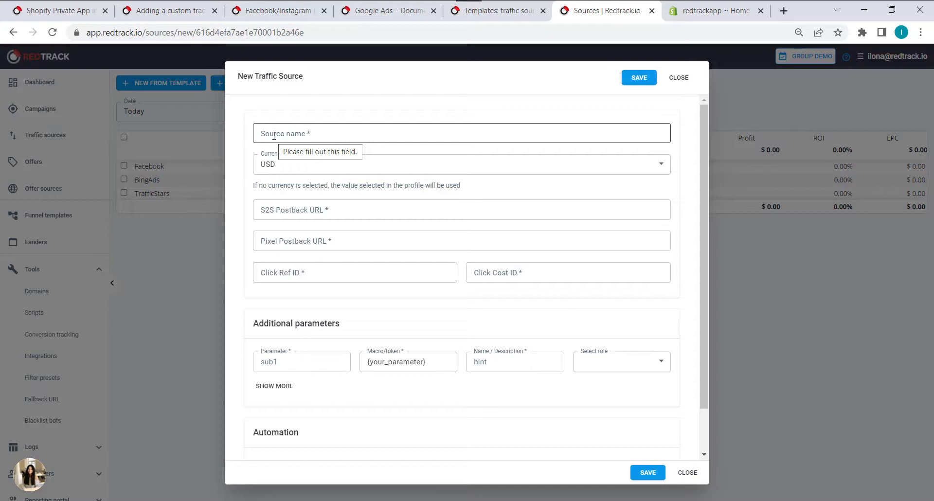
type("Shopify")
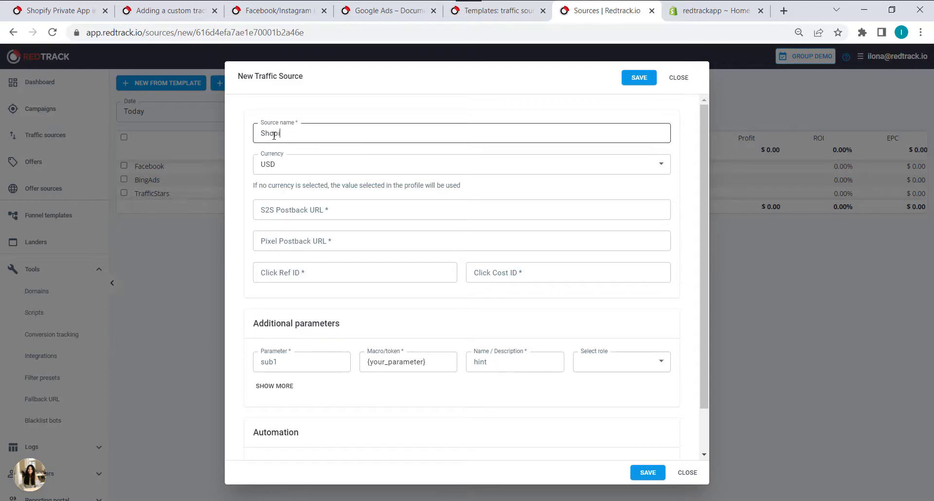
type(" Other")
left_click(638, 79)
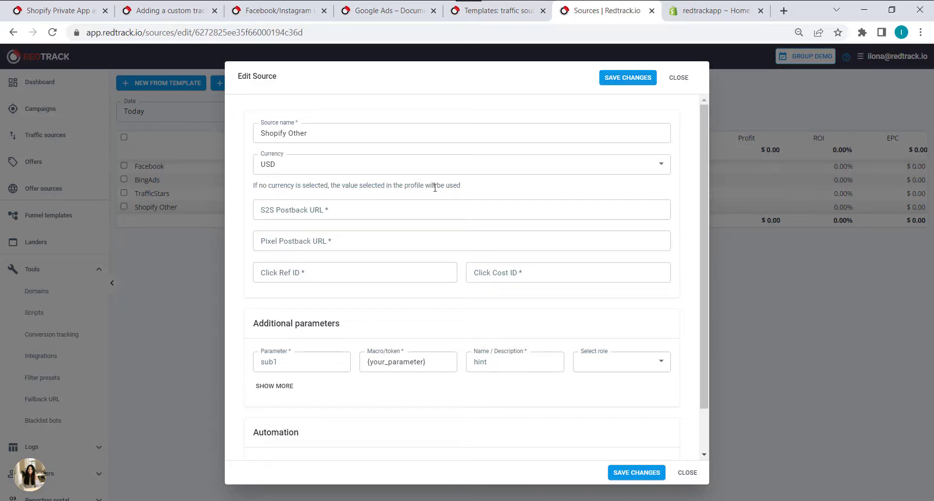
left_click(772, 296)
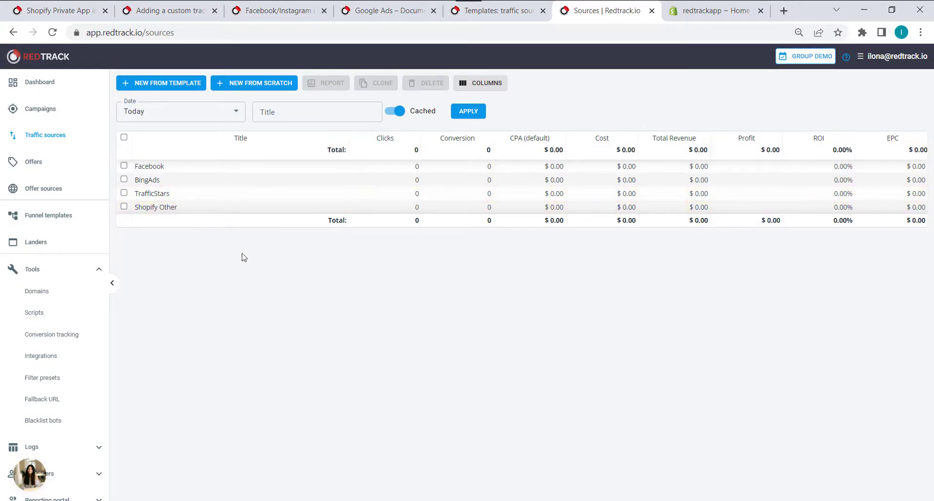
- Start a new campaign in RedTrack and name it "Shopify RT Demo"
left_click(37, 115)
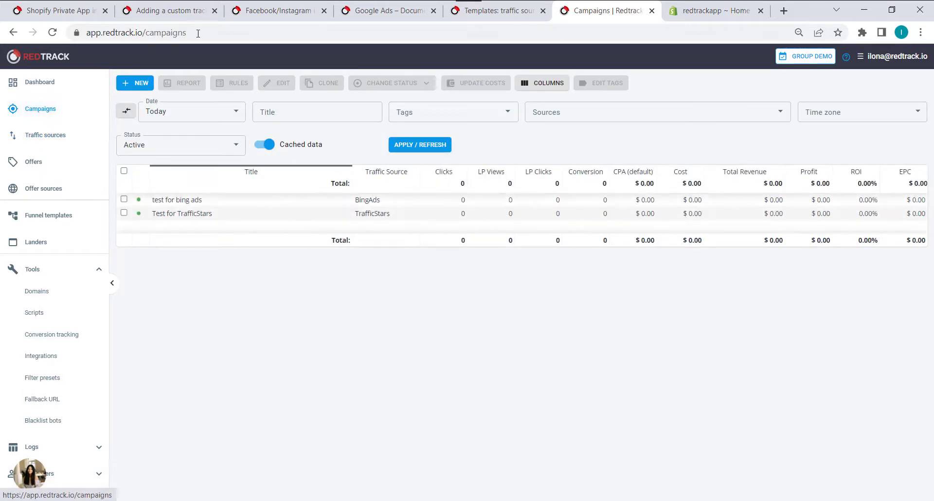
left_click(141, 90)
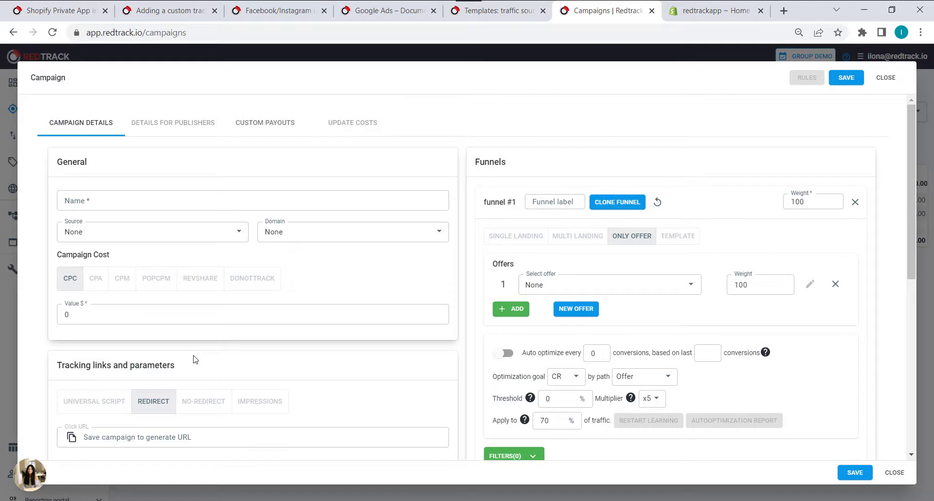
left_click(88, 200)
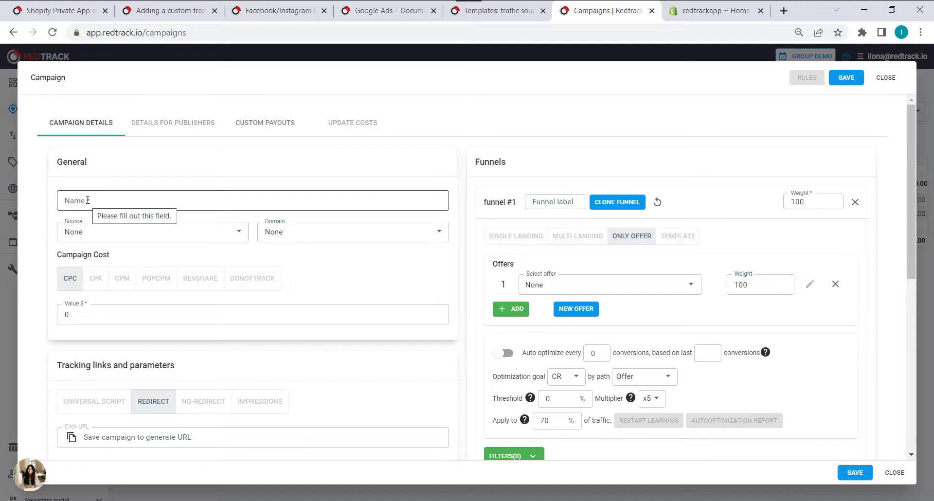
left_click(87, 200)
type("Shopify")
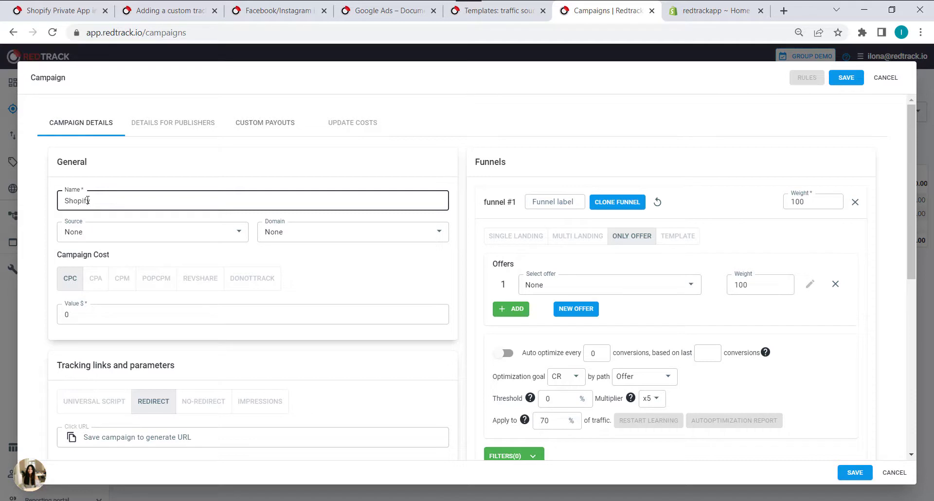
type("RT Demo")
- Set the campaign's source to Shopify Other and its domain to the custom redtrackfan.club tracking domain
left_click(240, 235)
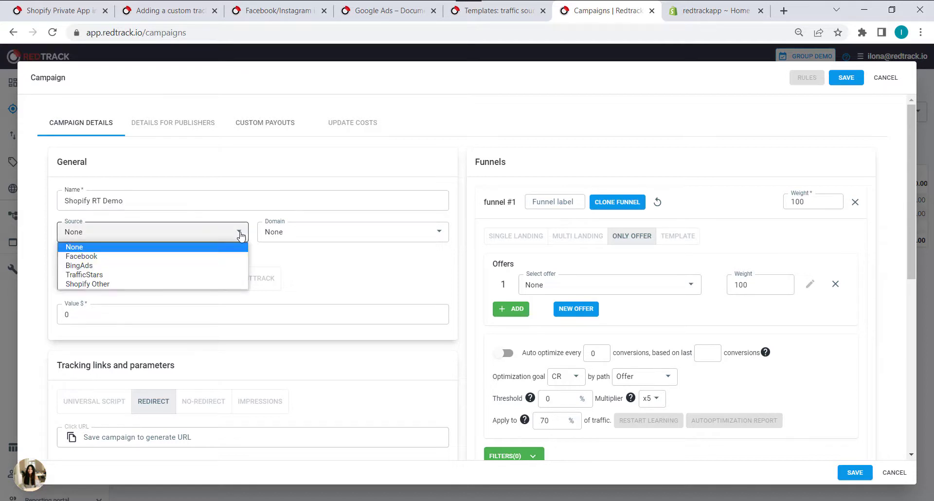
left_click(78, 286)
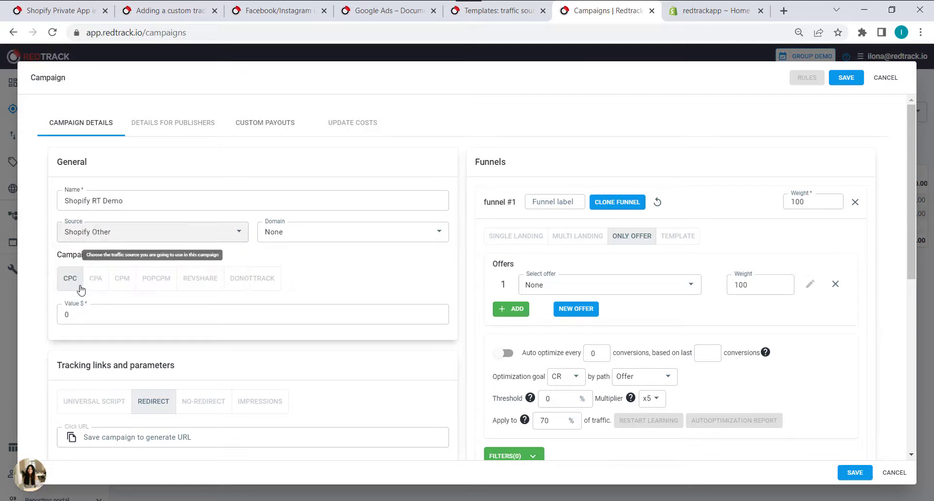
left_click(442, 235)
left_click(328, 255)
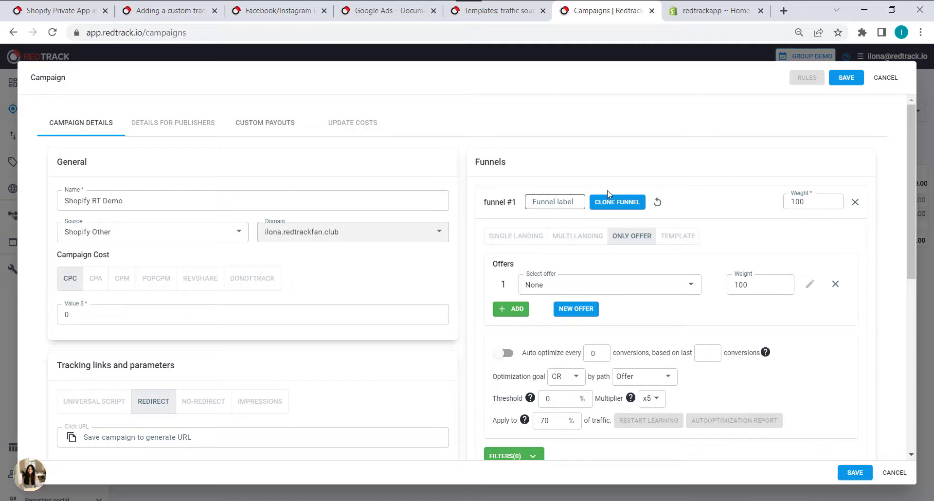
- Select RT Shopify store as the offer in the campaign's funnel, then save the campaign and close its form
left_click(691, 284)
scroll(645, 276, "down", 1)
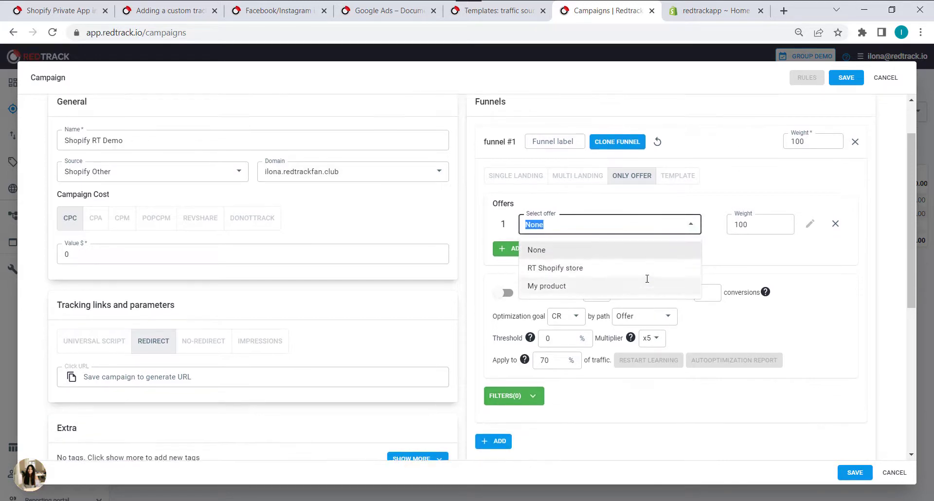
left_click(567, 271)
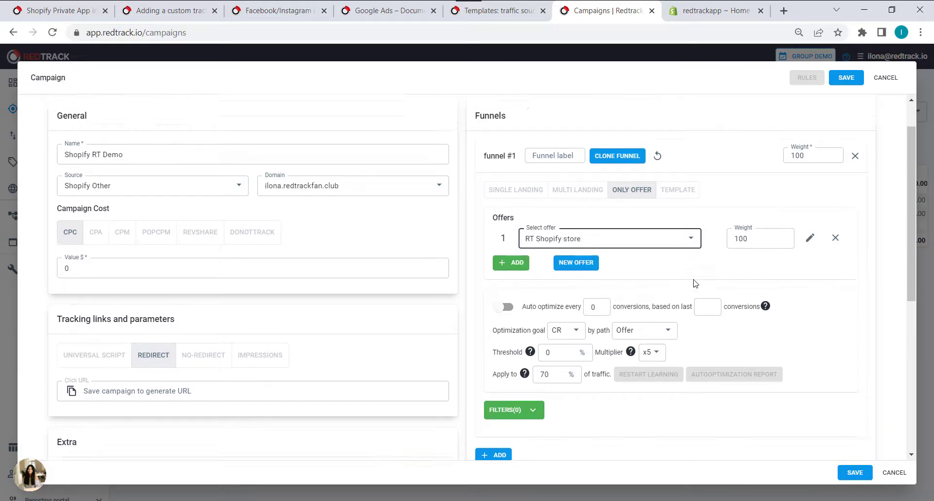
scroll(694, 283, "up", 1)
left_click(843, 83)
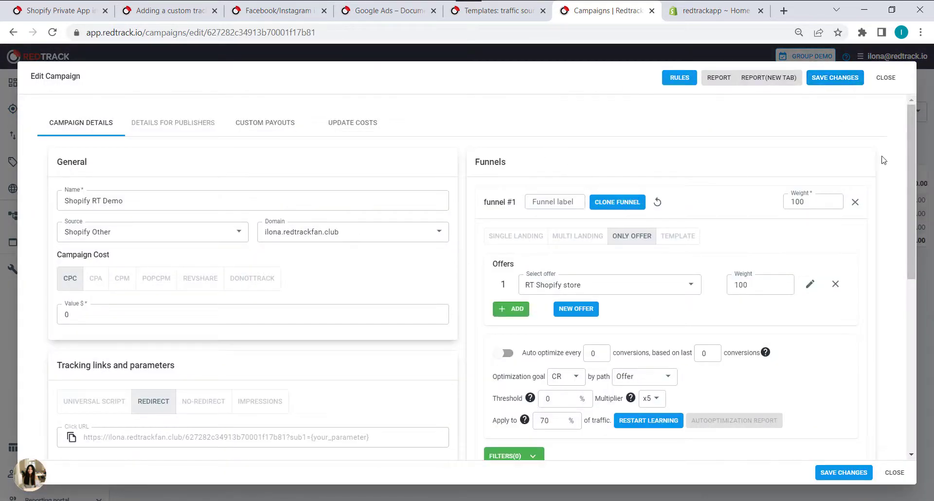
left_click(885, 78)
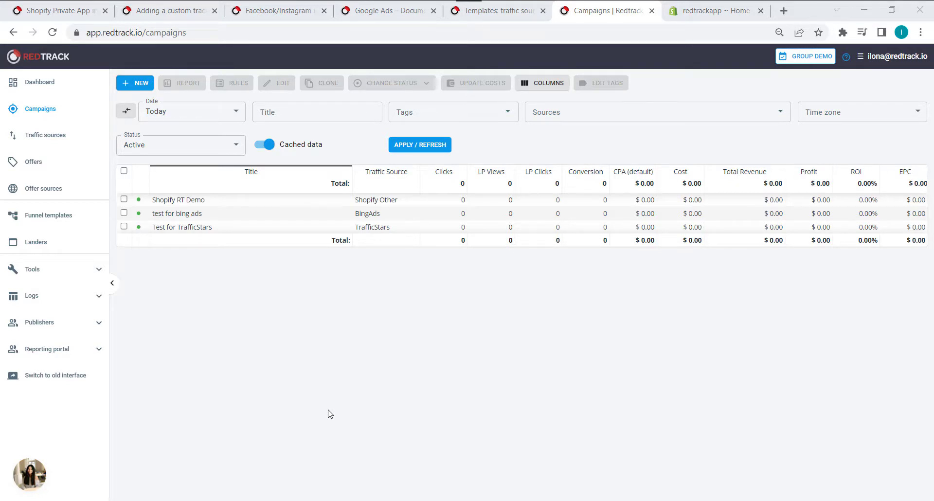
- Open the Universal Tracking Script guide in a new tab from step 5 of the Shopify integration article
key("ctrl+1")
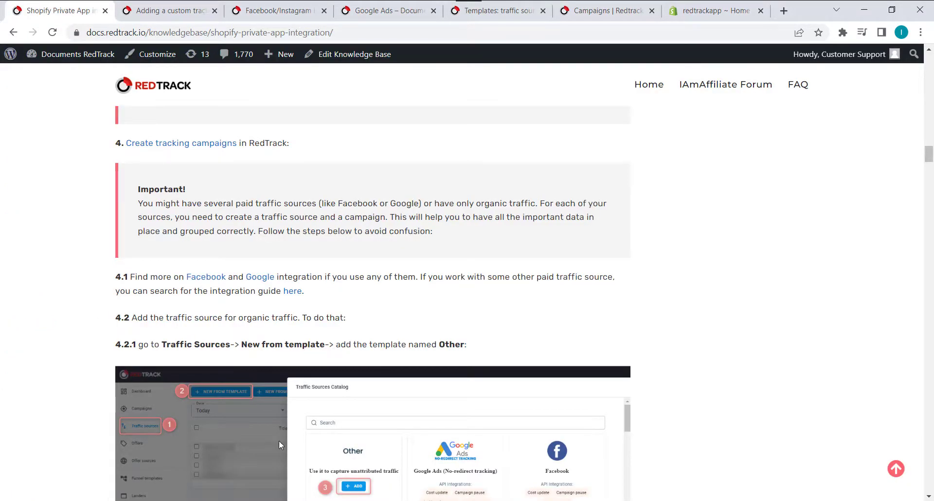
scroll(303, 305, "down", 15)
scroll(303, 305, "down", 13)
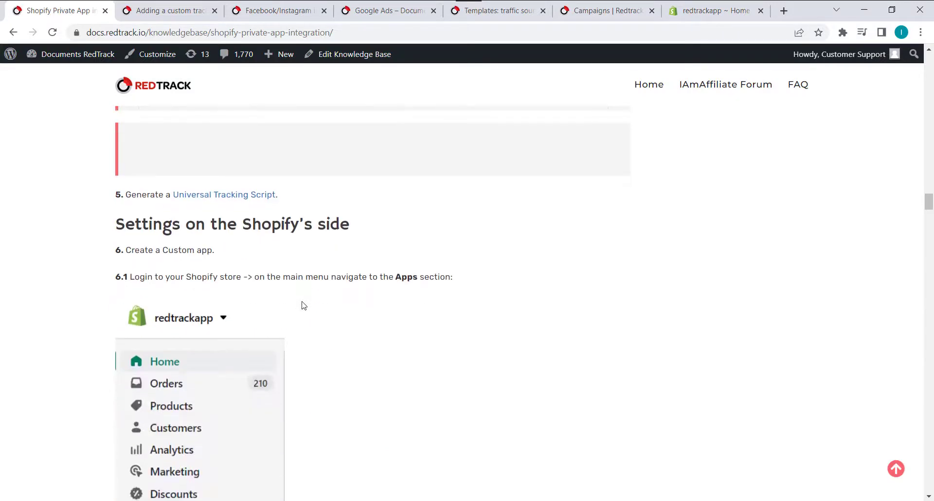
right_click(220, 194)
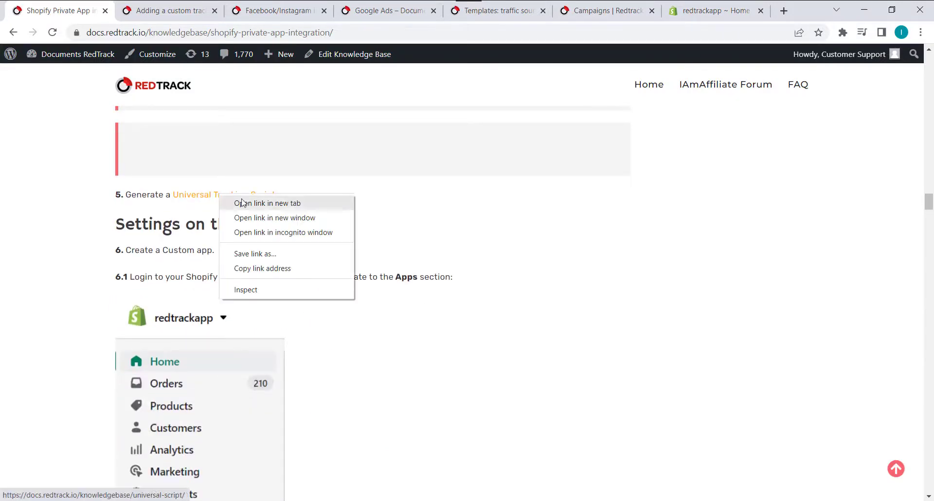
left_click(236, 202)
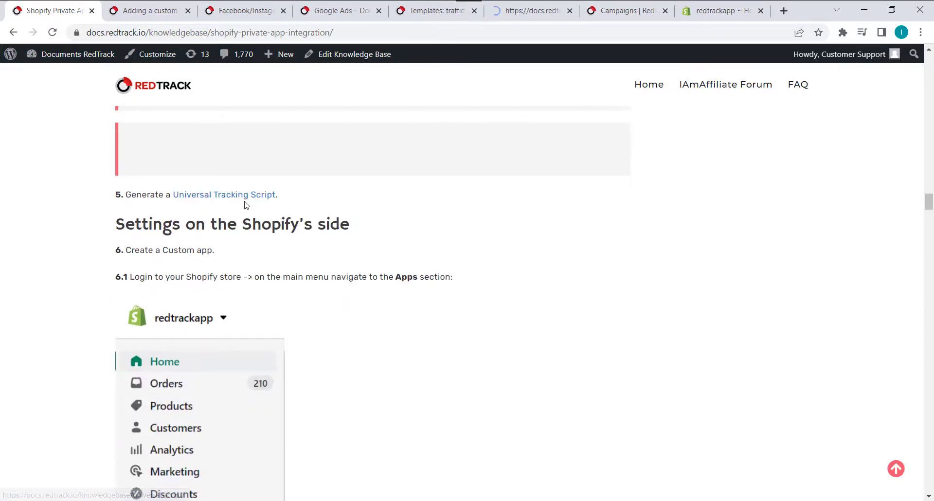
left_click(513, 13)
- Close the traffic source templates, Google Ads, Facebook/Instagram and custom tracking domain pages, and read the Universal Tracking Script guide's first steps
left_click(468, 13)
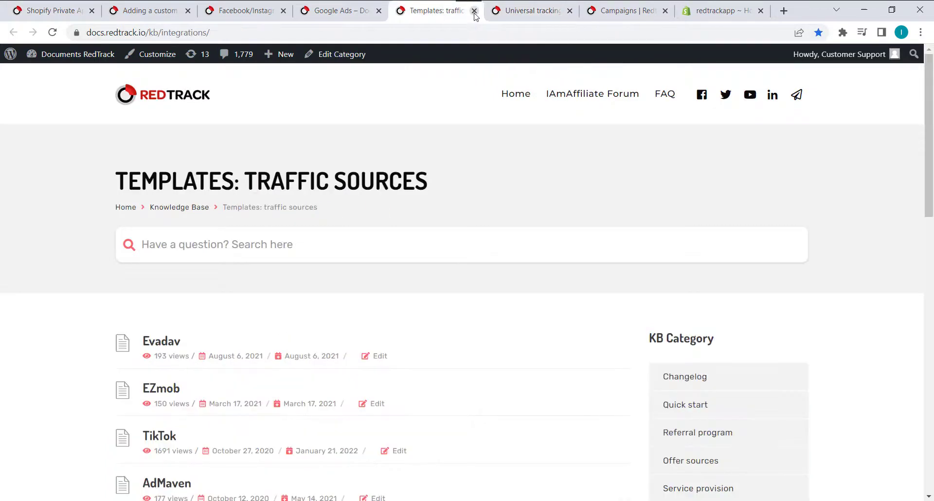
left_click(473, 10)
left_click(378, 10)
left_click(283, 10)
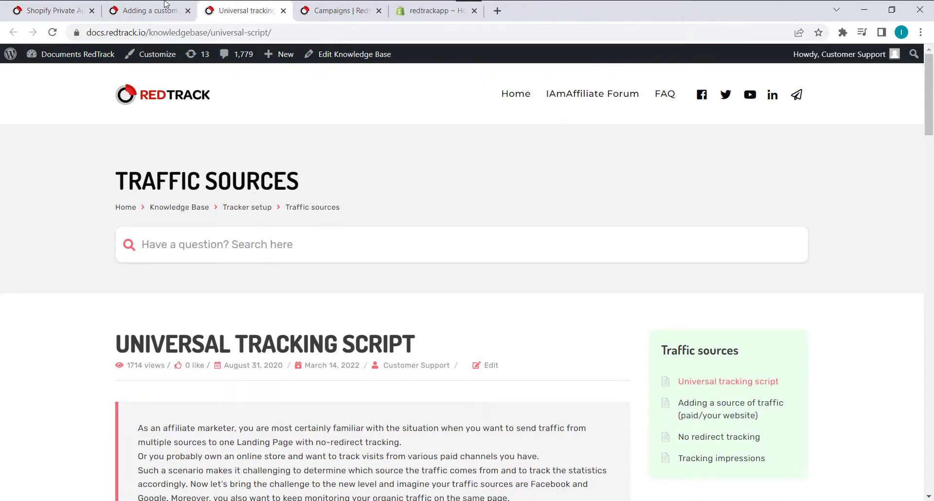
left_click(187, 10)
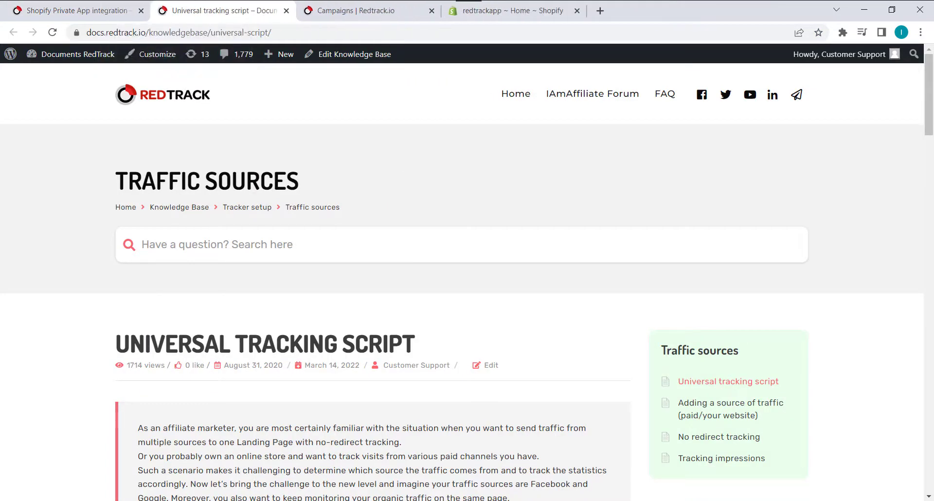
scroll(203, 403, "down", 3)
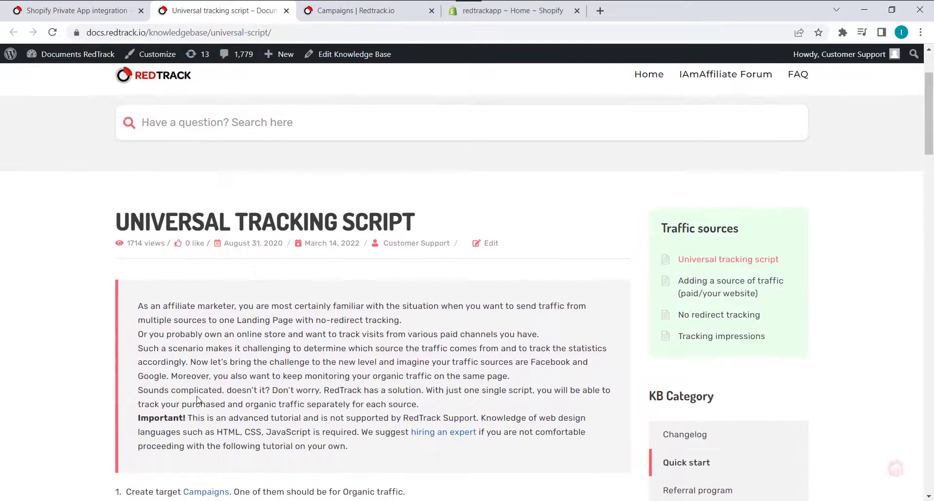
scroll(197, 399, "down", 3)
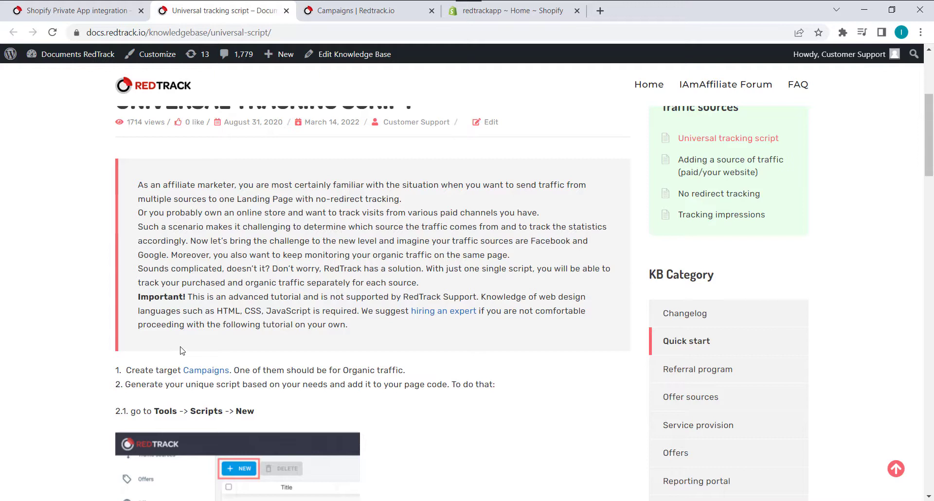
- Start a new script in RedTrack's Scripts tool and name it "Shopify Demo"
left_click(345, 6)
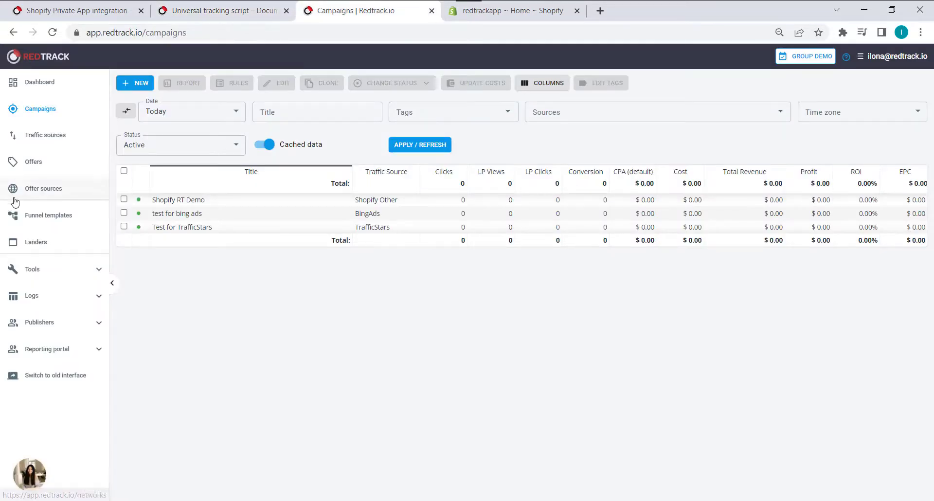
left_click(41, 273)
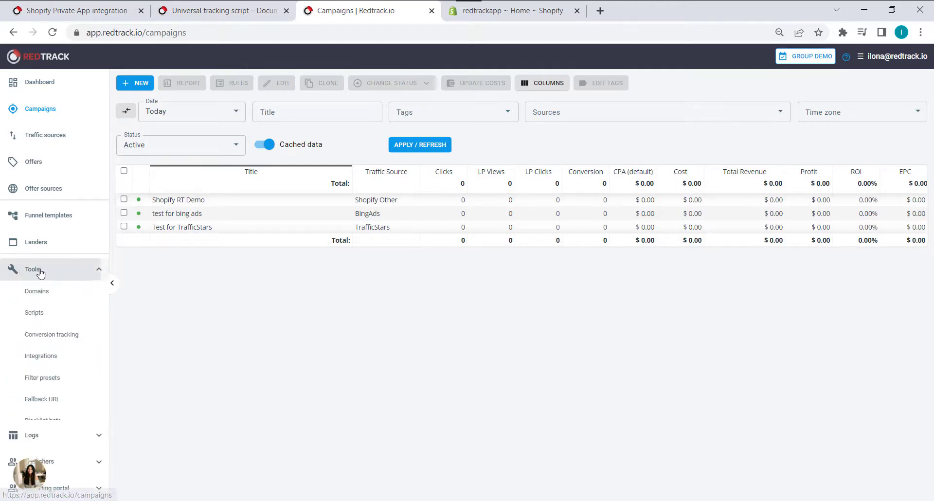
left_click(30, 315)
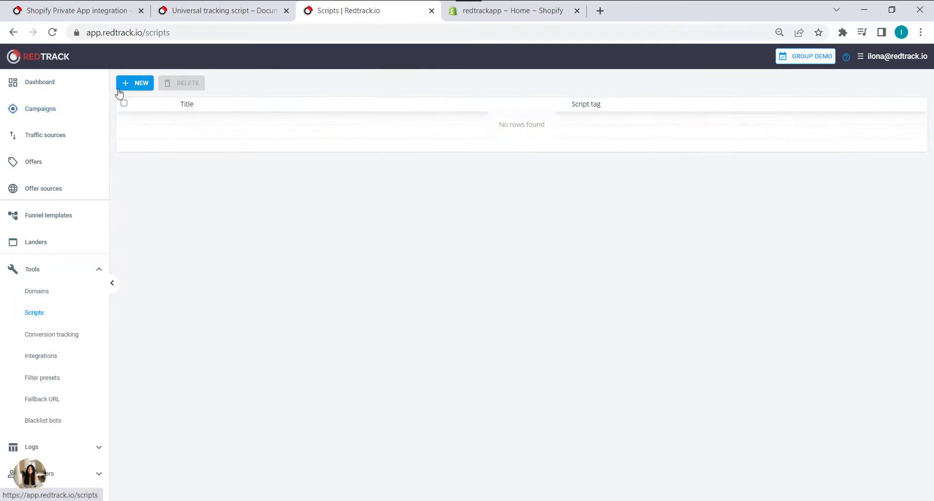
left_click(130, 86)
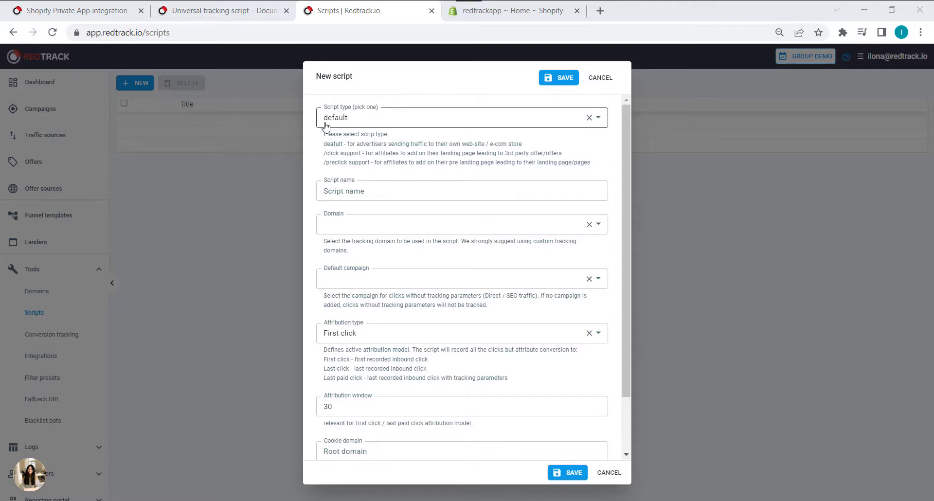
left_click(348, 193)
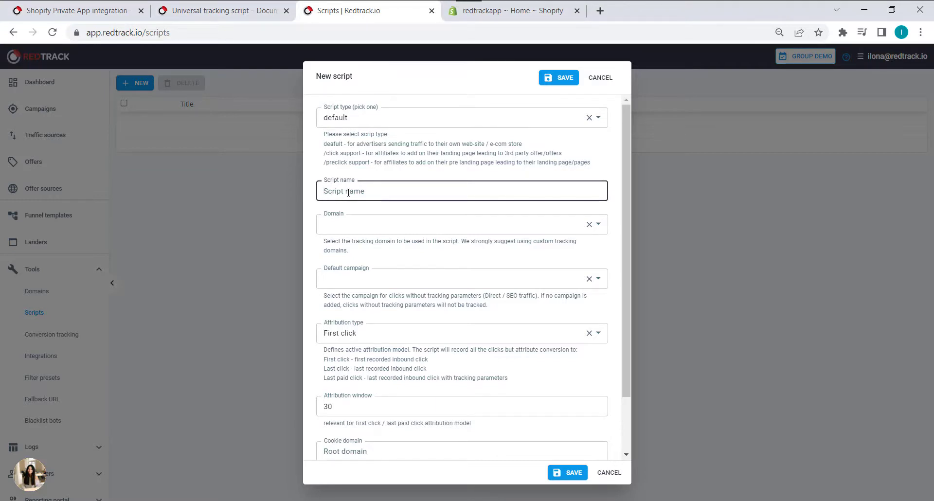
type("Shopify Demo")
- Set the script's domain to the custom redtrackfan.club tracking domain and its default campaign to Shopify RT Demo
left_click(340, 230)
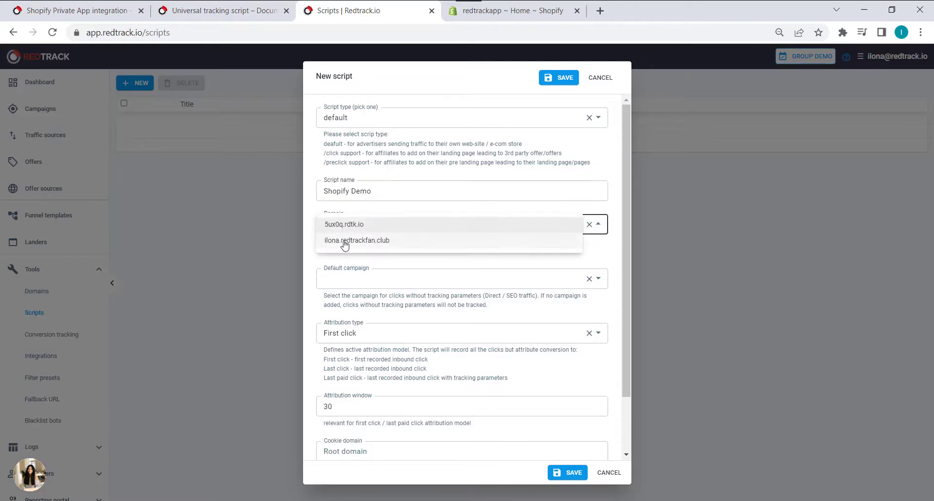
left_click(345, 241)
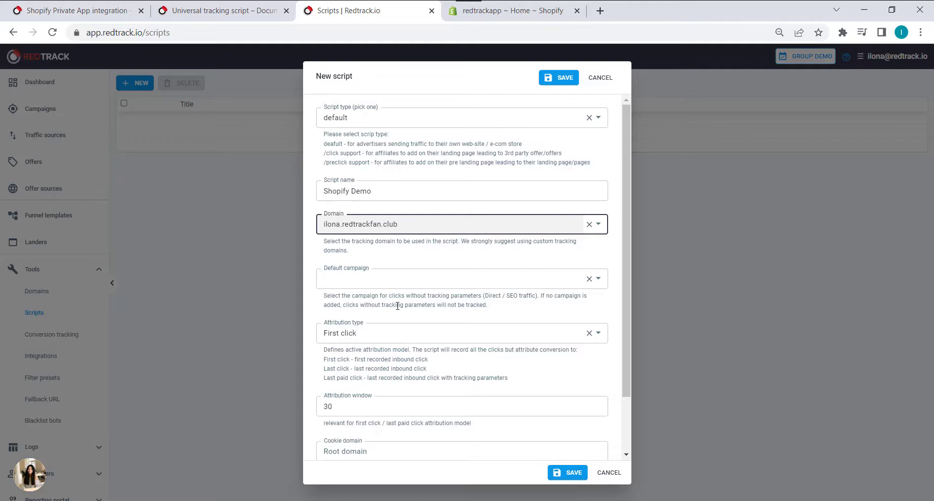
left_click(464, 283)
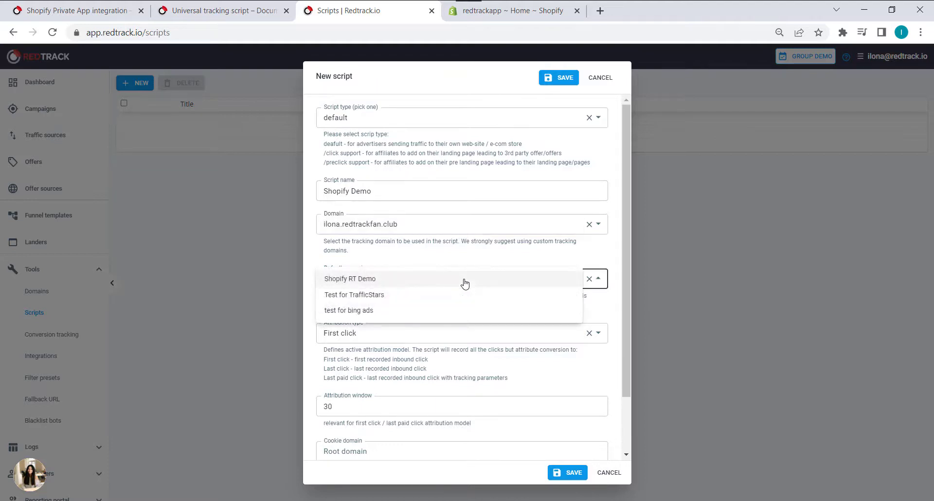
left_click(345, 282)
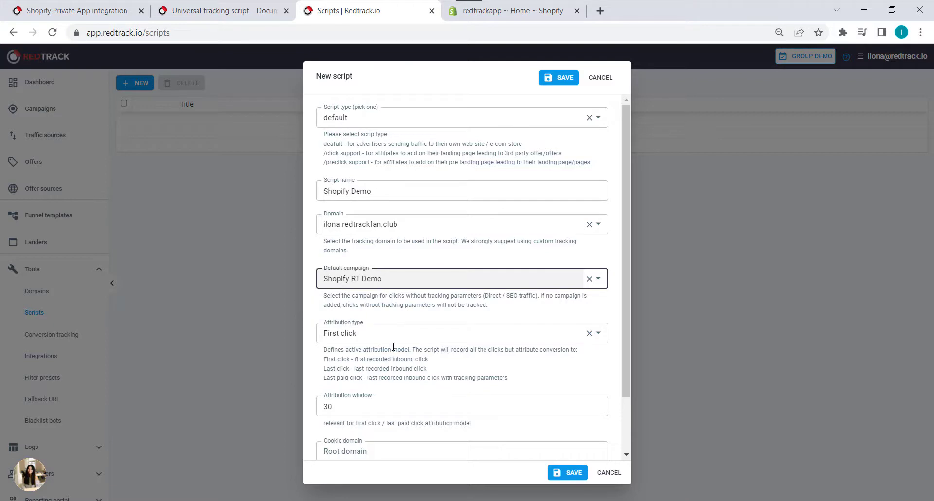
- Save the script with the Last paid click attribution type and copy its script tag from the scripts list
scroll(393, 347, "down", 2)
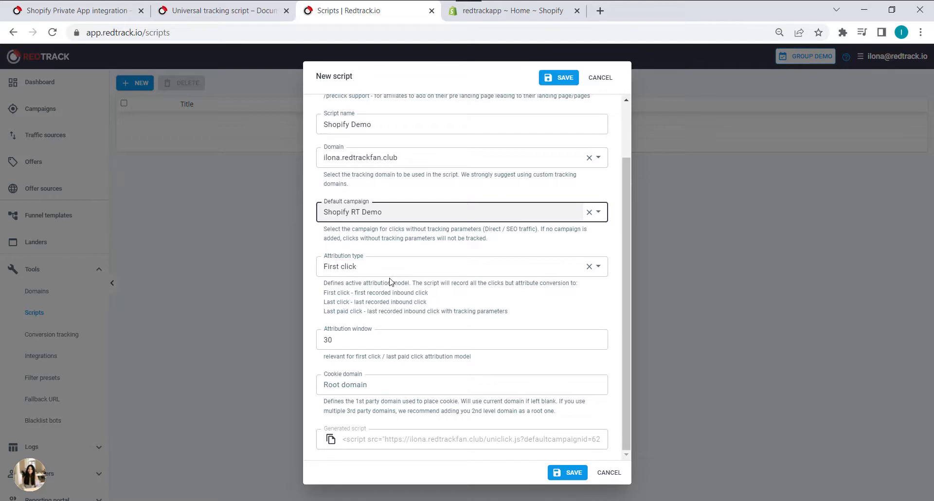
left_click(410, 275)
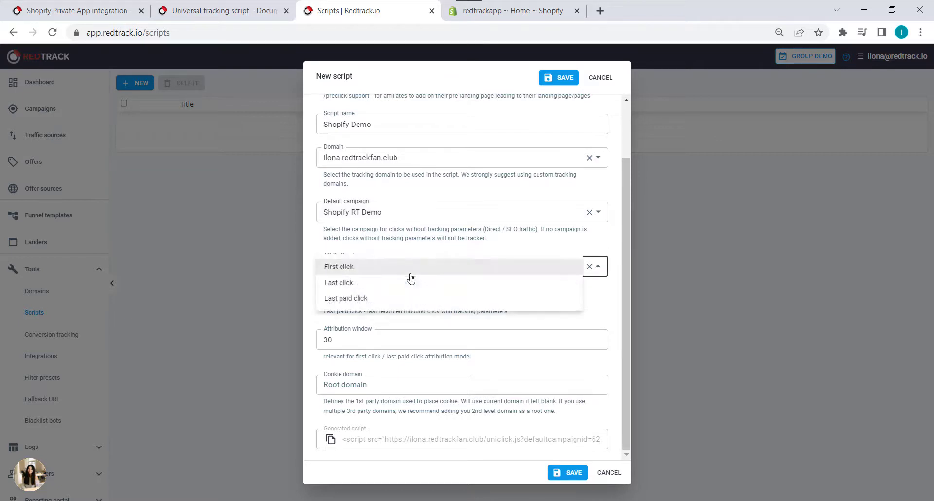
left_click(352, 302)
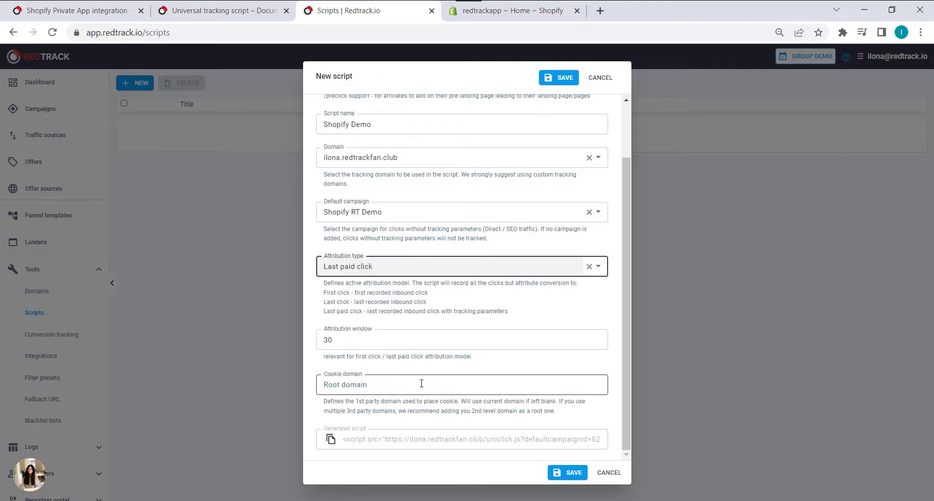
left_click(568, 474)
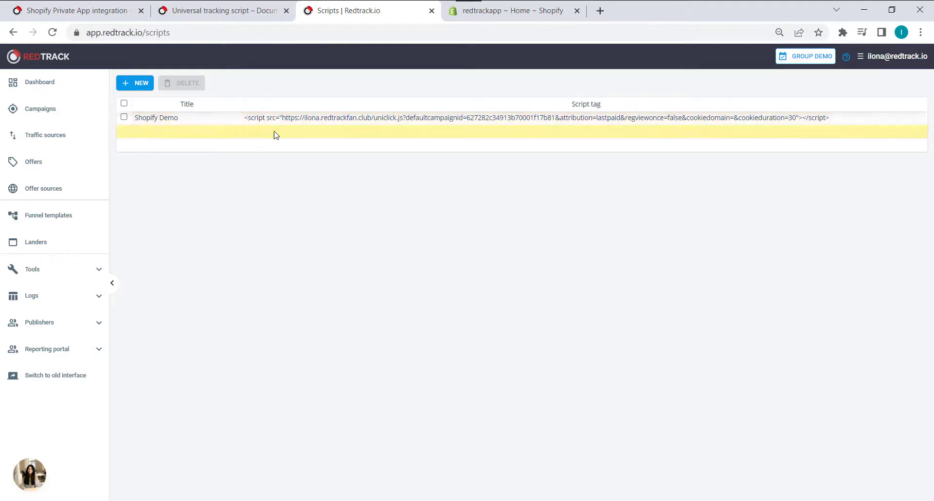
left_click(232, 122)
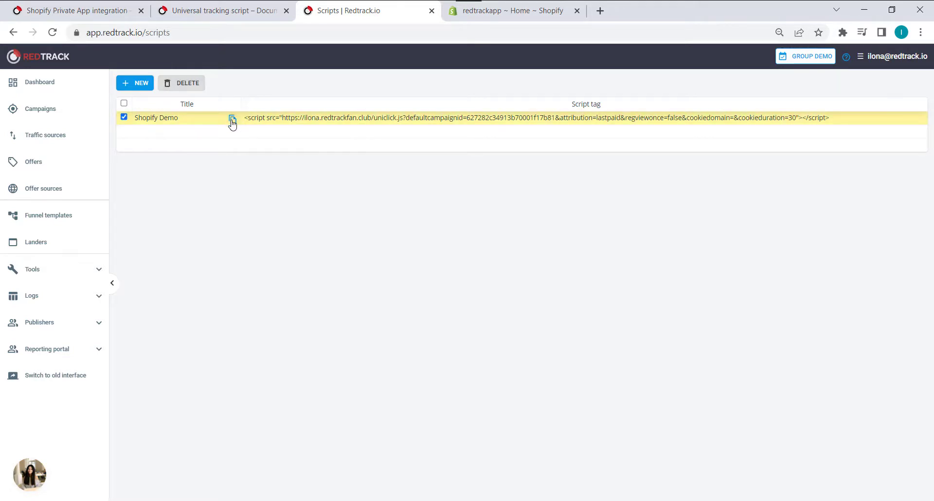
left_click(123, 117)
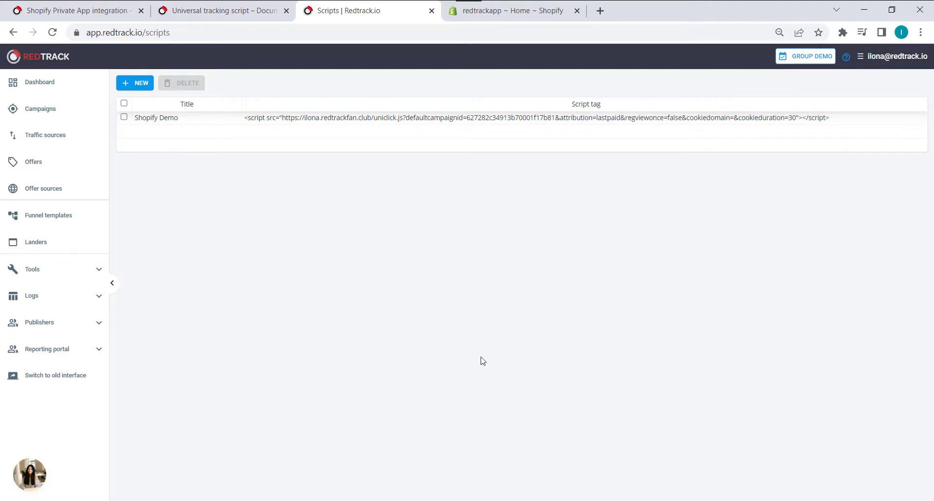
- Check the article's Shopify-side settings for creating a custom app, then open the app development page in the Shopify store's Apps section
left_click(73, 10)
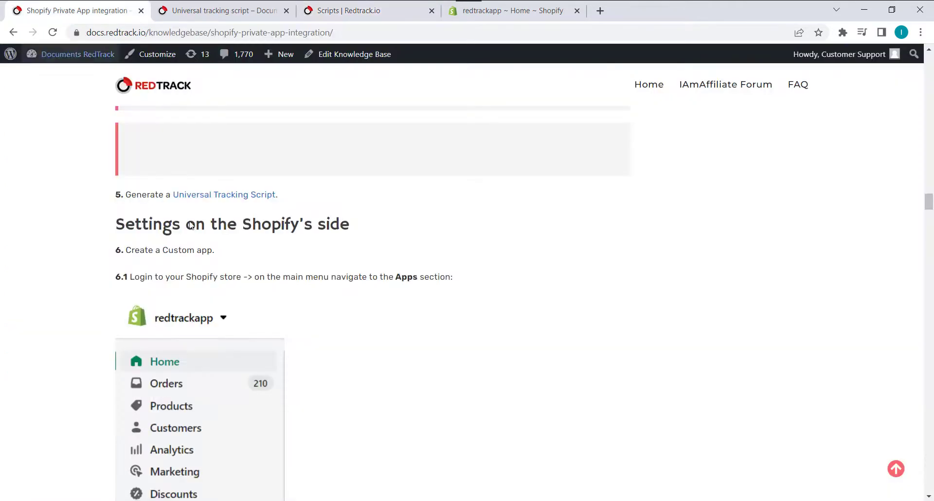
scroll(476, 276, "up", 5)
scroll(266, 368, "down", 3)
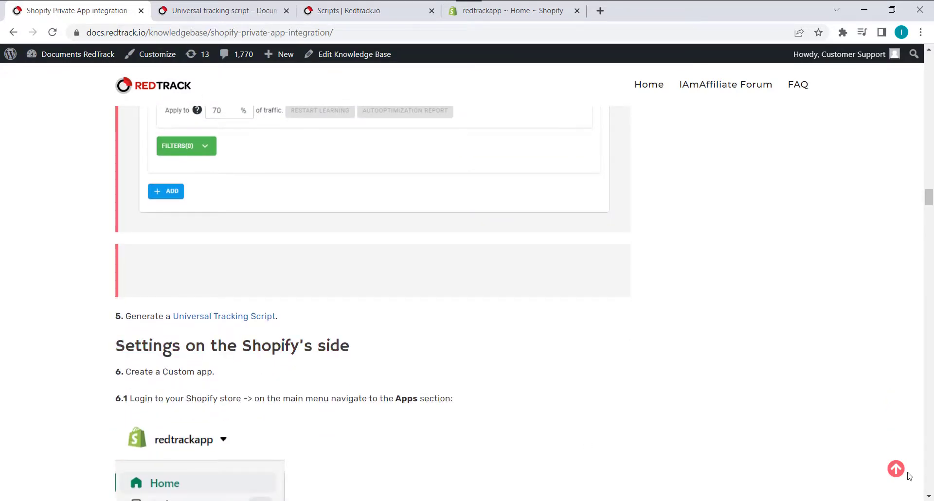
key("ctrl+minus")
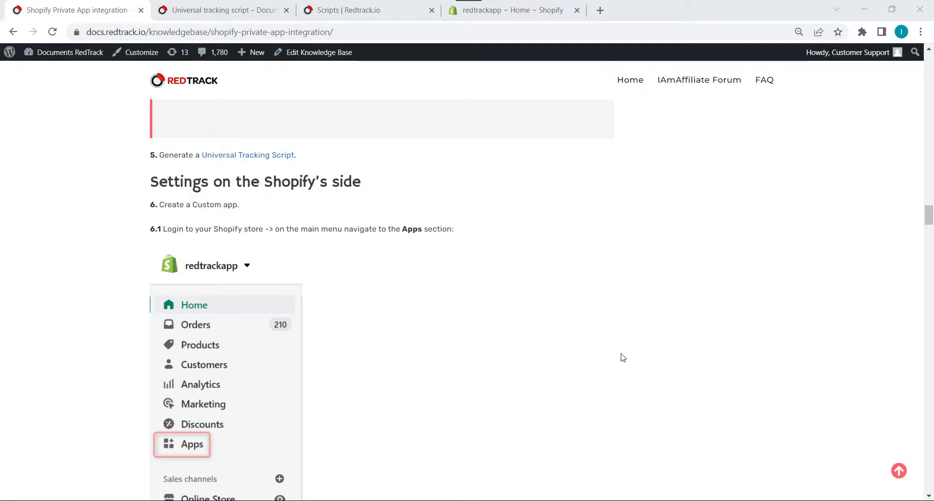
left_click(497, 20)
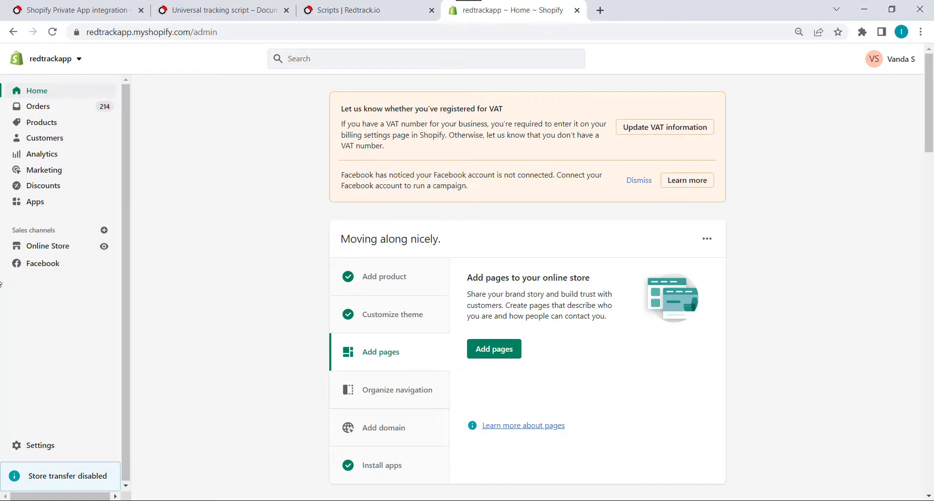
left_click(36, 209)
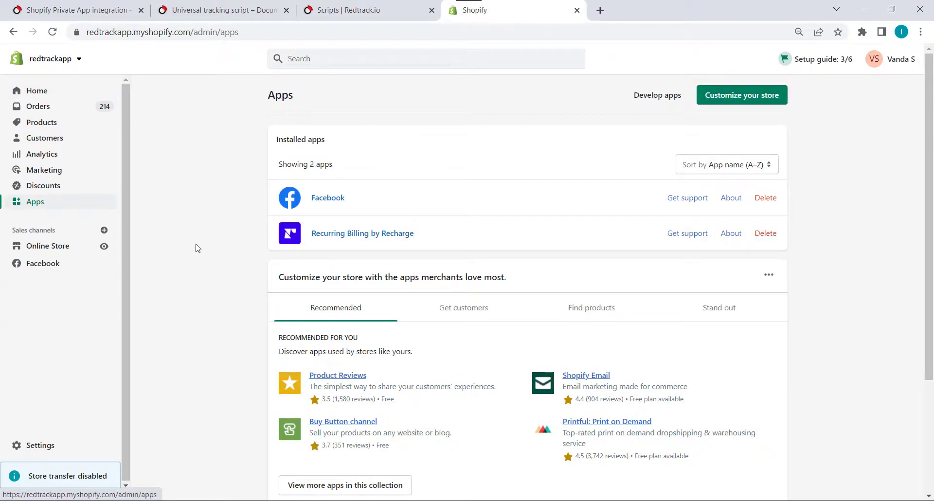
scroll(213, 254, "down", 3)
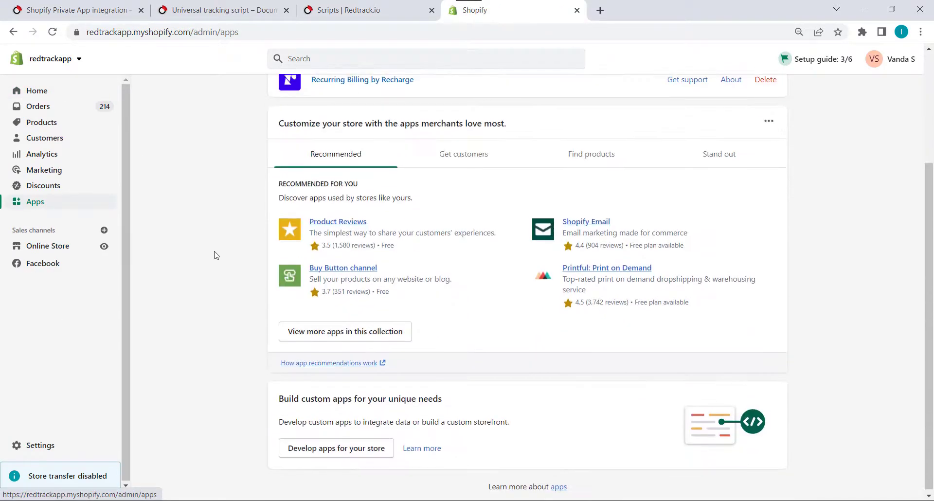
left_click(303, 452)
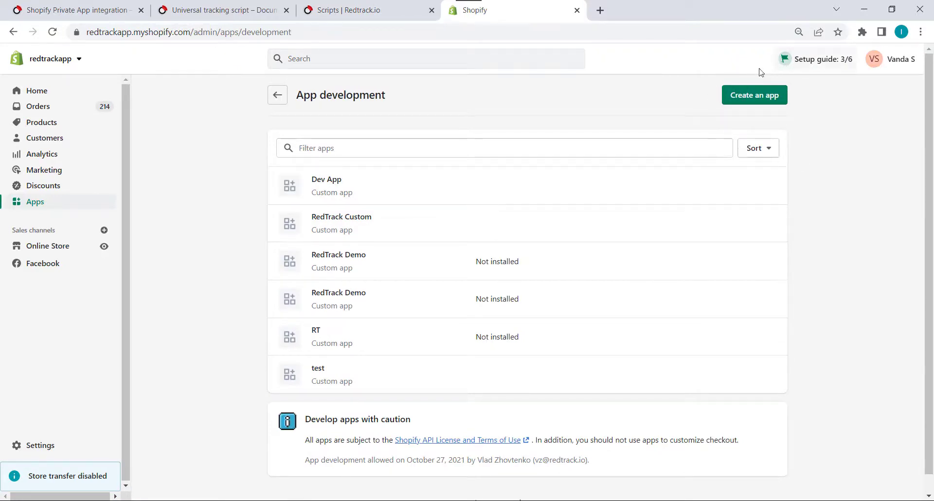
- Create a new custom app named "RedTrack App Test" in the store
left_click(766, 99)
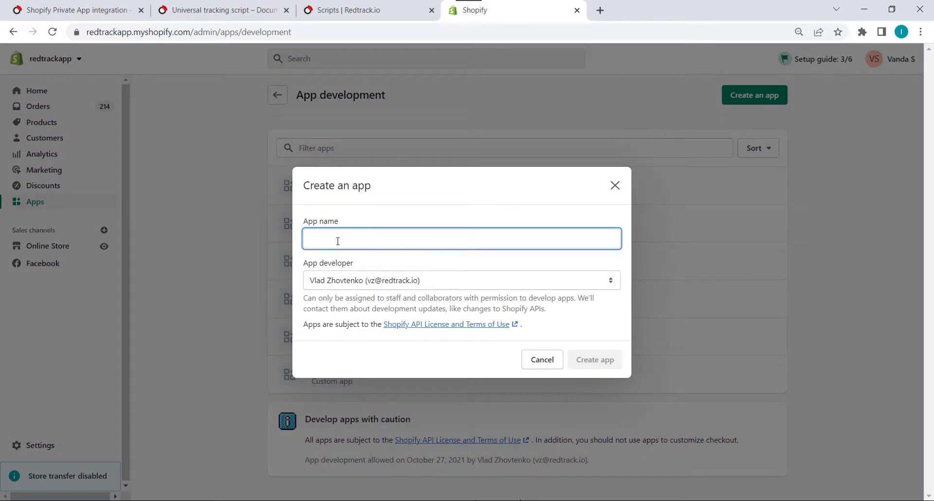
type("RedTrack")
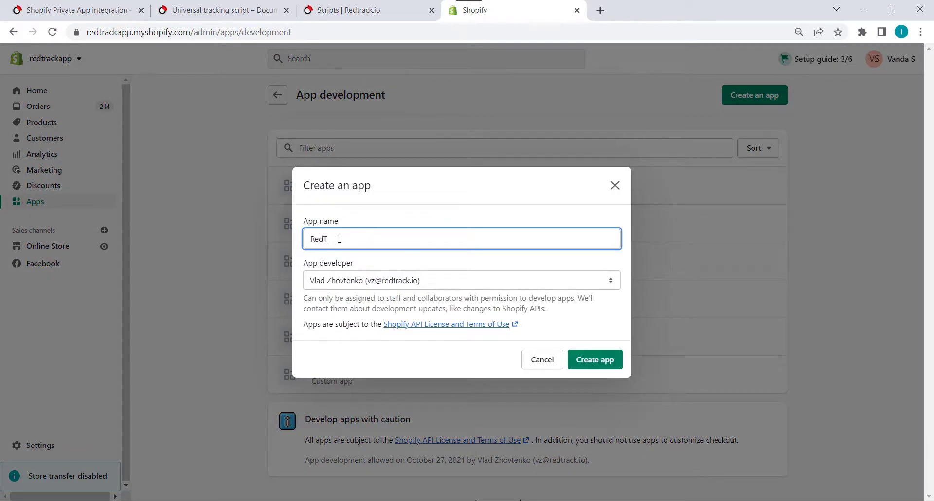
type(" App Tet")
left_click(603, 365)
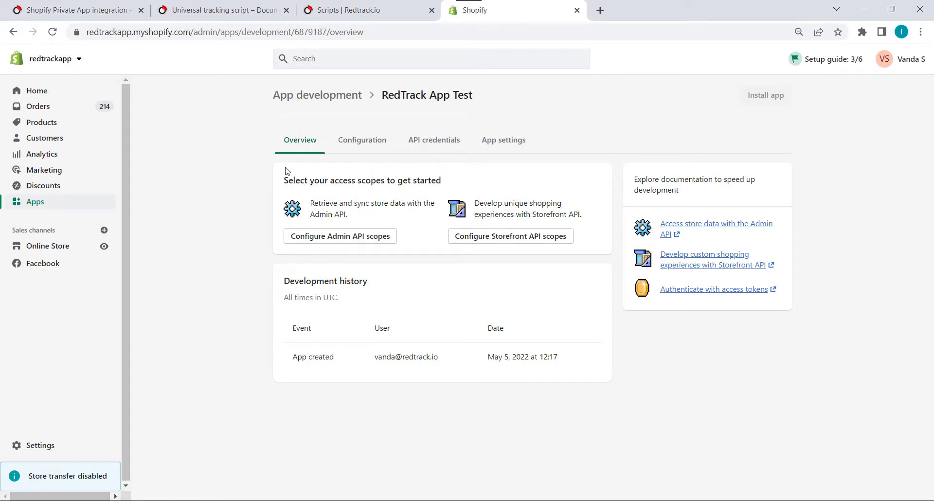
left_click(371, 143)
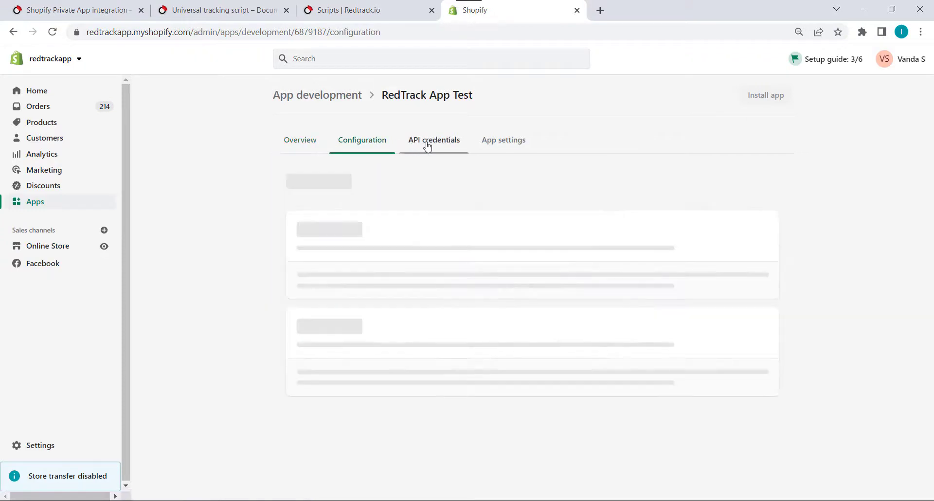
left_click(427, 143)
left_click(512, 143)
left_click(378, 141)
left_click(312, 142)
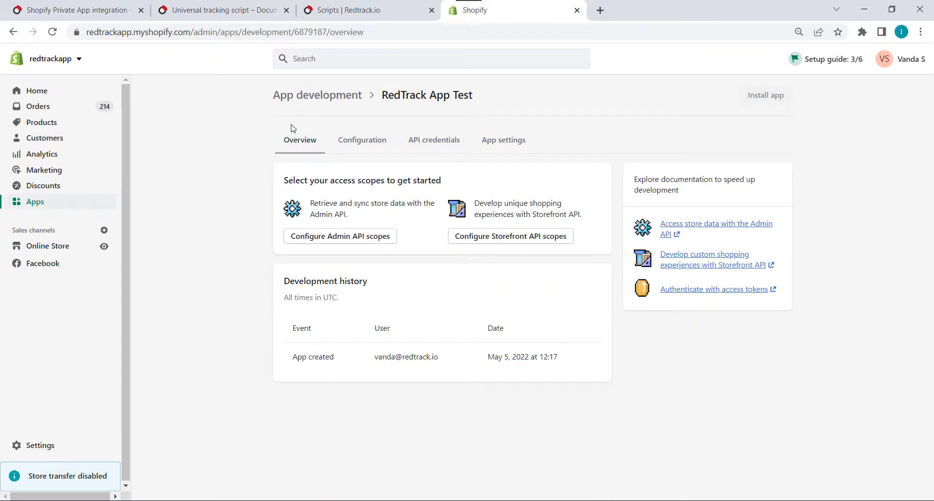
- Configure the app's Admin API access scopes, enabling write and read access for both Order editing and Orders
left_click(306, 242)
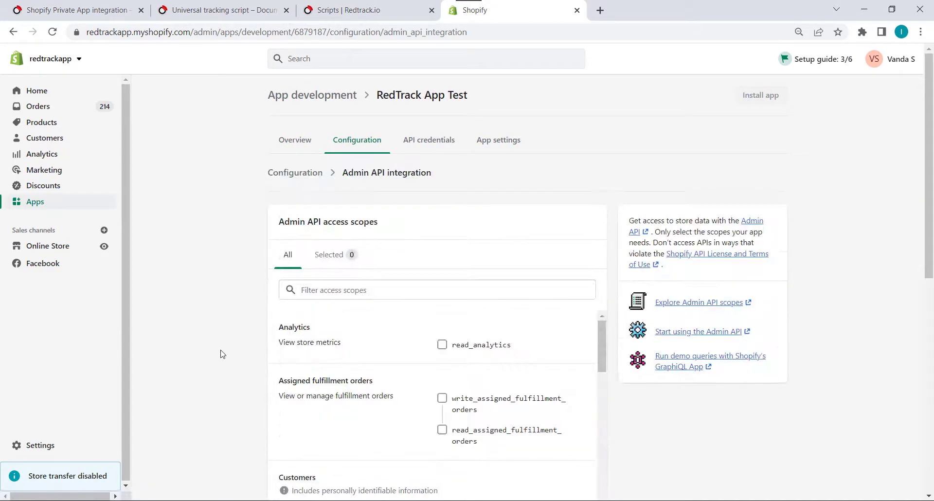
scroll(221, 352, "down", 2)
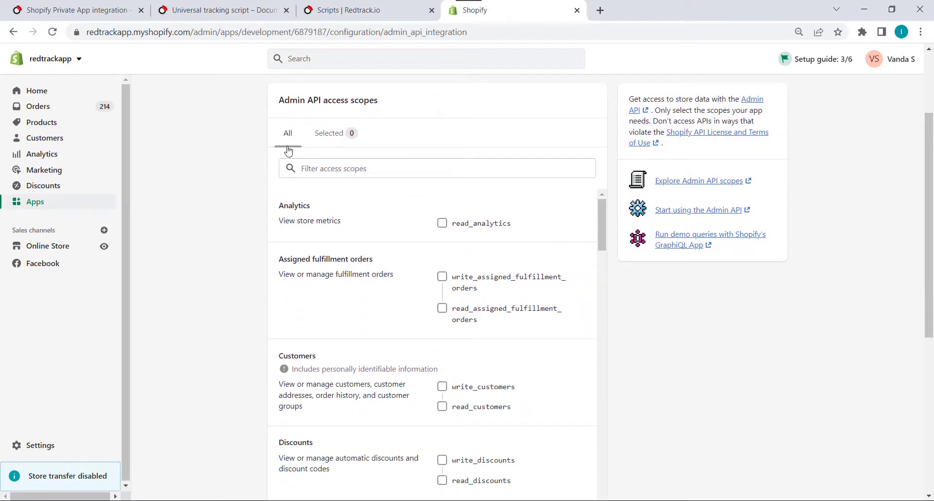
scroll(353, 360, "down", 2)
scroll(354, 360, "down", 1)
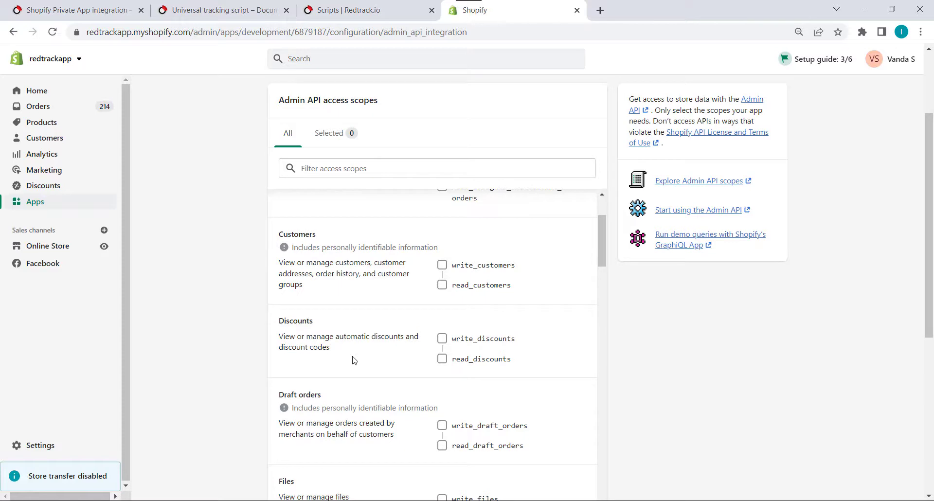
scroll(354, 360, "down", 15)
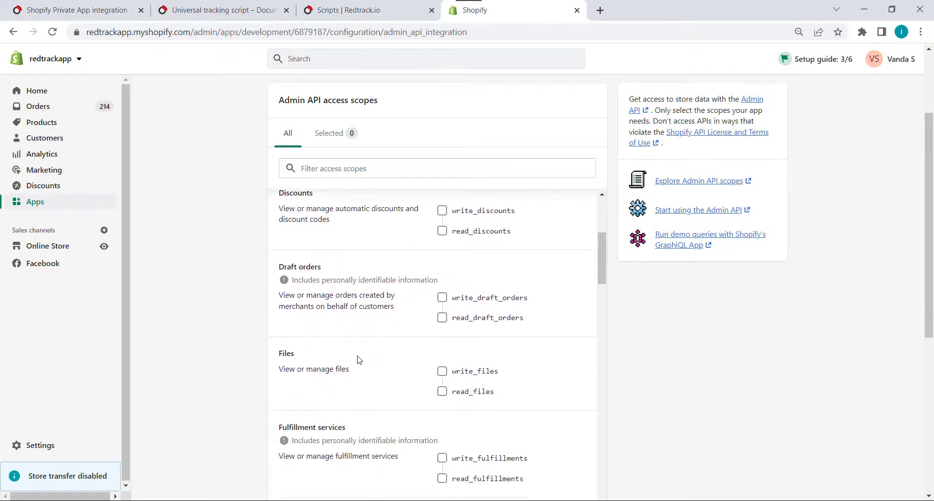
scroll(354, 360, "down", 8)
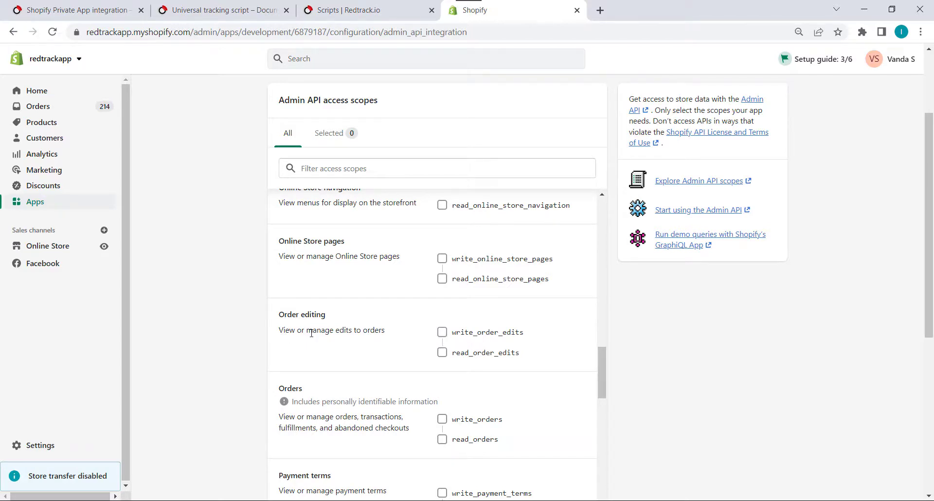
left_click(442, 331)
scroll(353, 359, "down", 2)
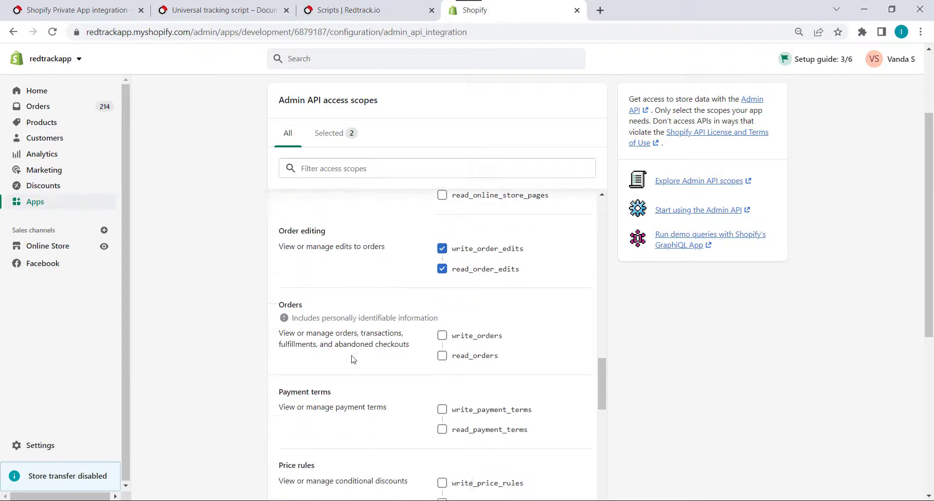
left_click(442, 297)
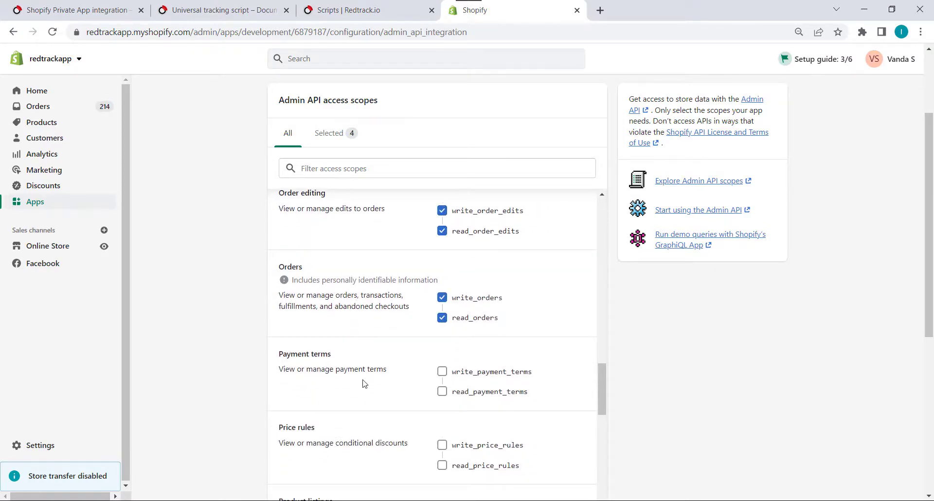
- Enable the write_script_tags and read_script_tags scopes for the app
scroll(365, 383, "down", 1)
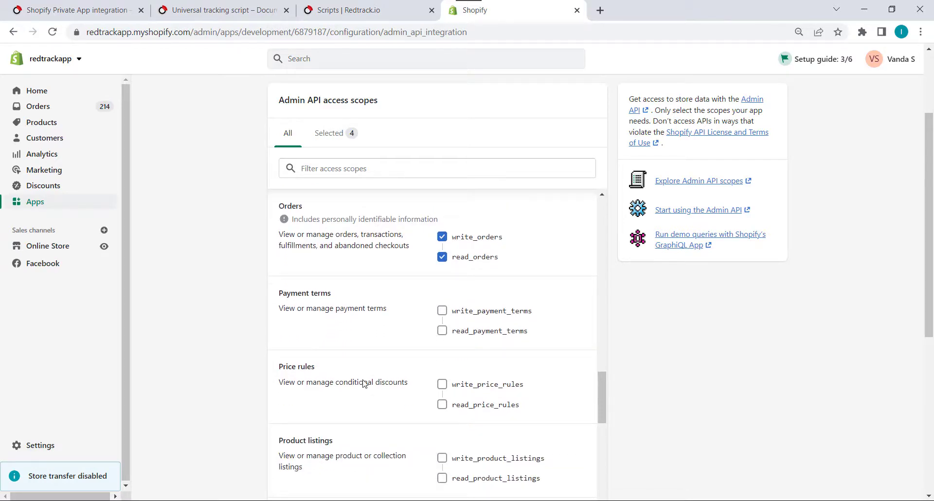
scroll(363, 383, "down", 7)
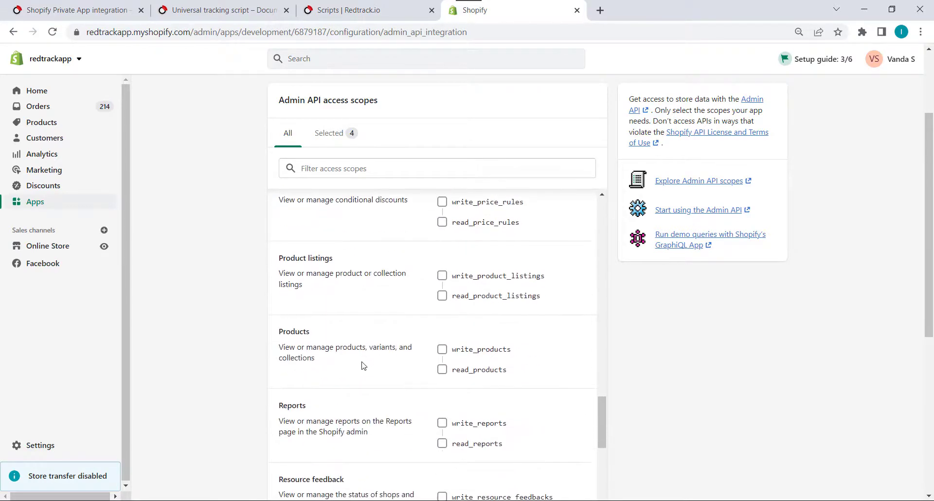
scroll(362, 365, "down", 2)
scroll(448, 296, "up", 1)
left_click(442, 266)
scroll(304, 319, "up", 3)
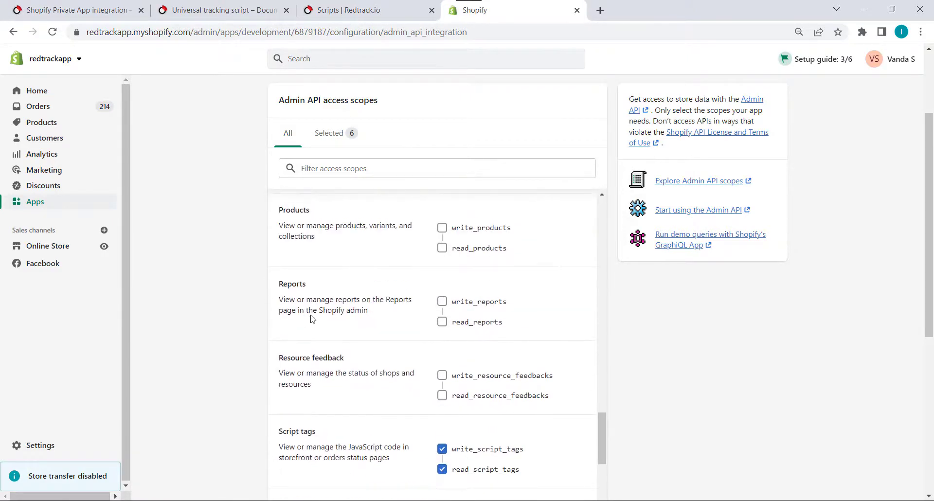
- Review the selected scopes, save the Admin API configuration and install RedTrack App Test on the store
left_click(341, 137)
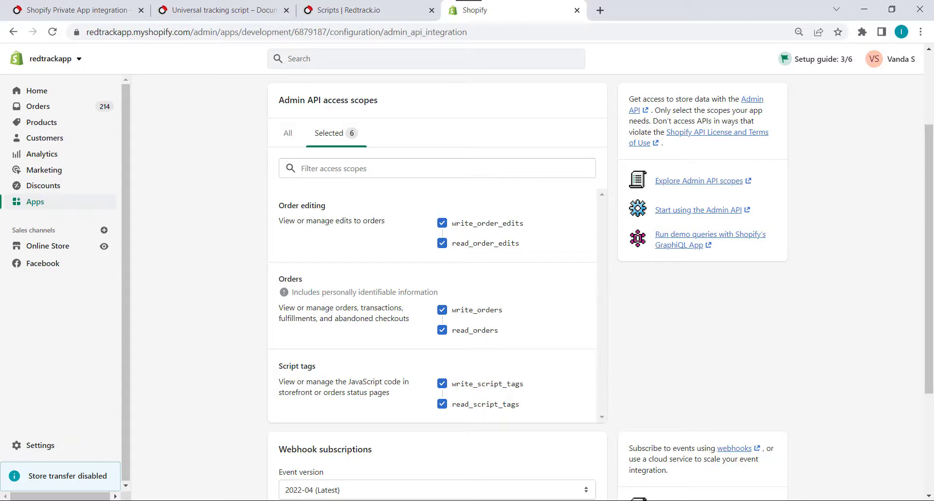
scroll(829, 316, "up", 3)
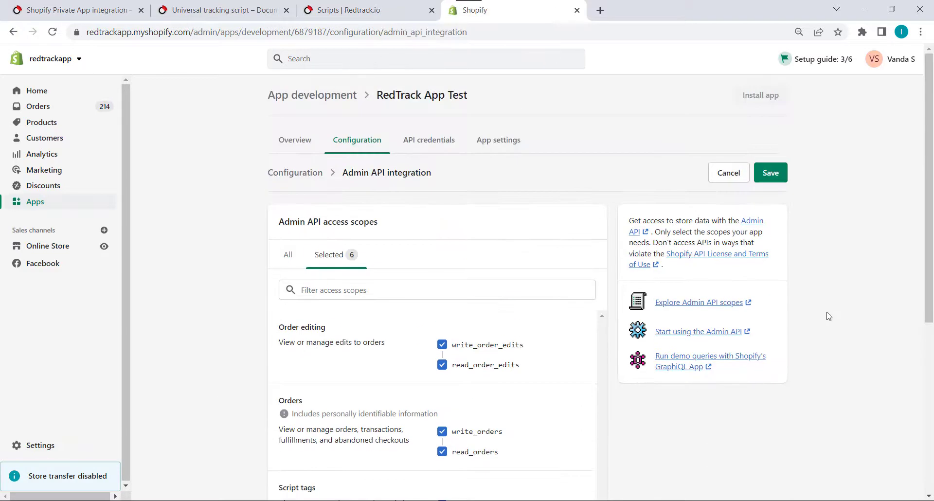
left_click(772, 175)
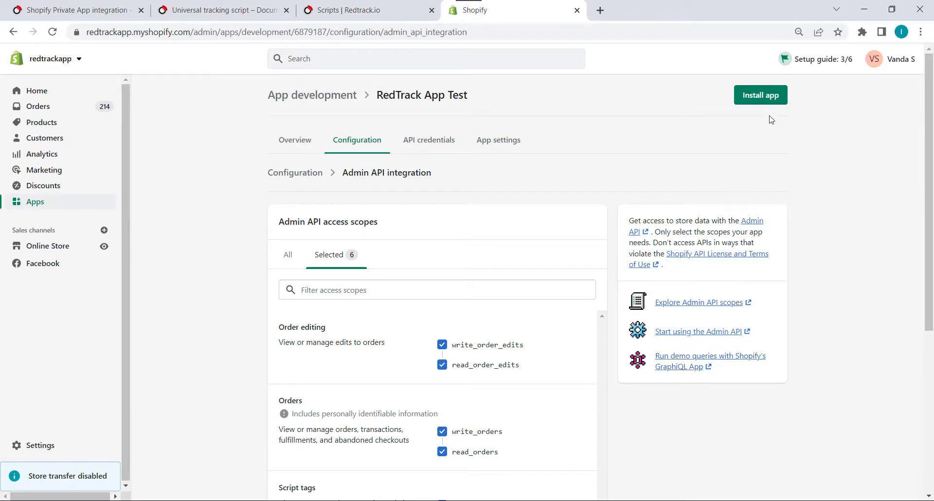
left_click(760, 97)
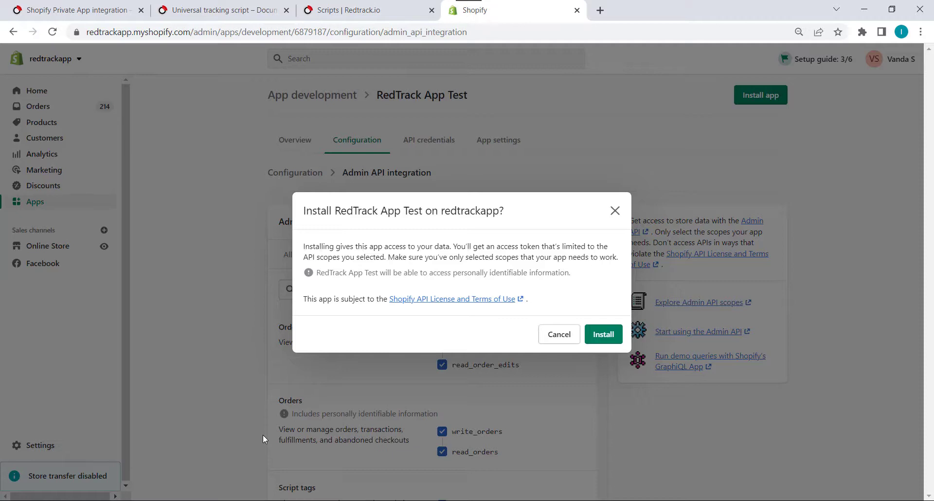
left_click(602, 334)
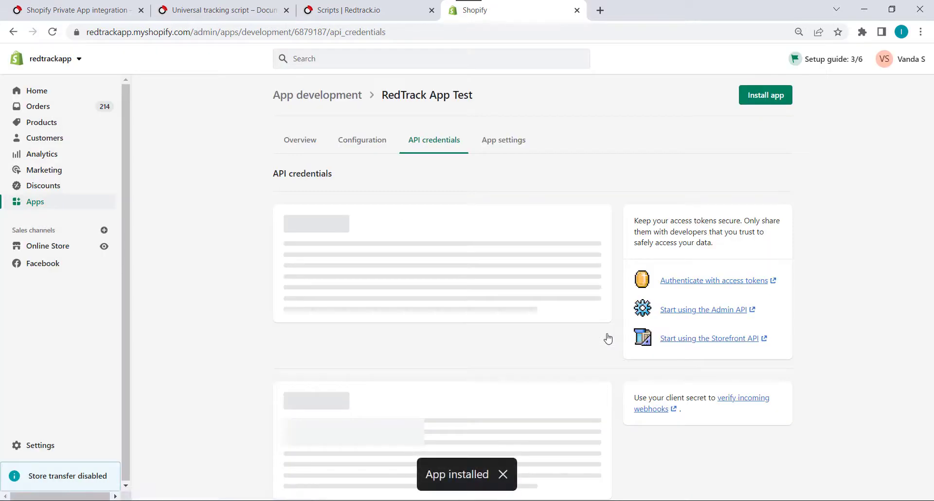
- Reveal the one-time Admin API access token and paste a copy of the token into a Notepad document
scroll(247, 318, "down", 1)
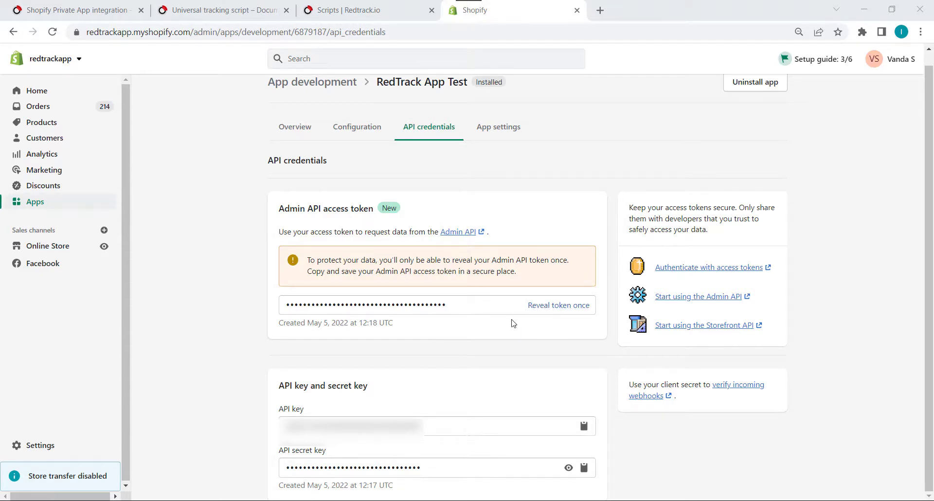
left_click(546, 309)
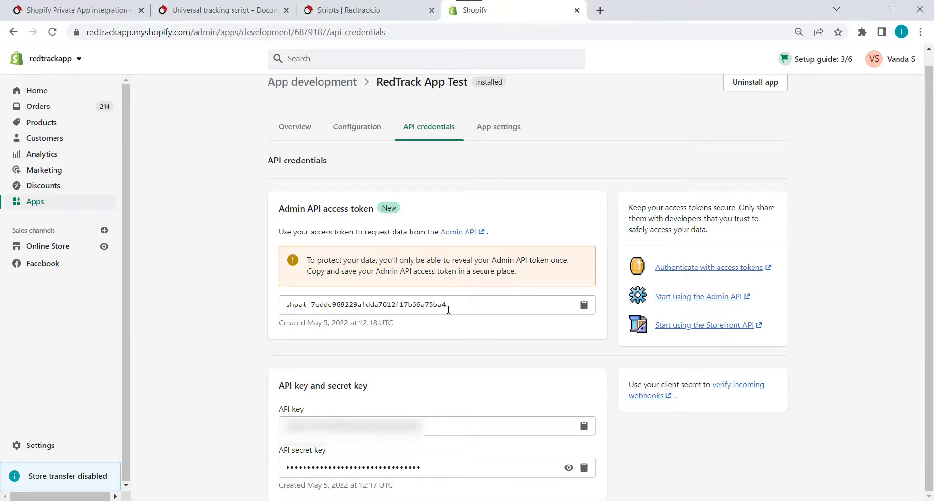
left_click_drag(458, 306, 259, 303)
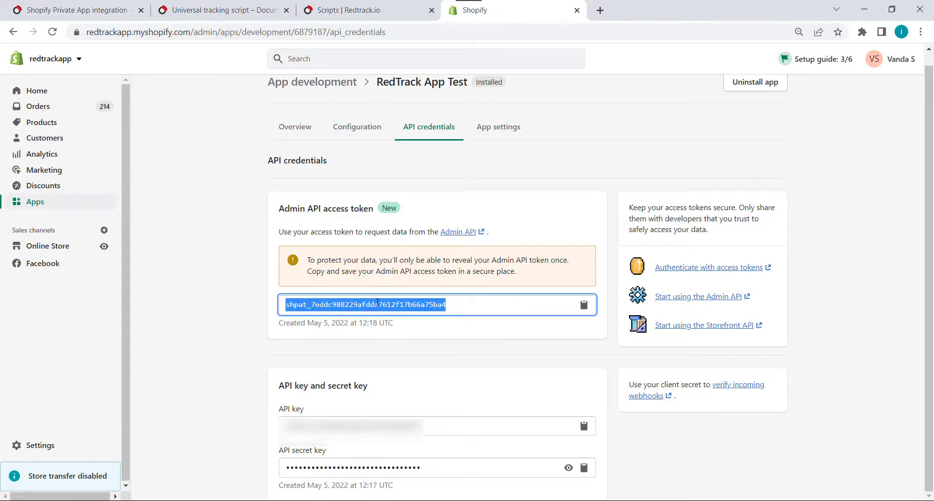
key("ctrl+c")
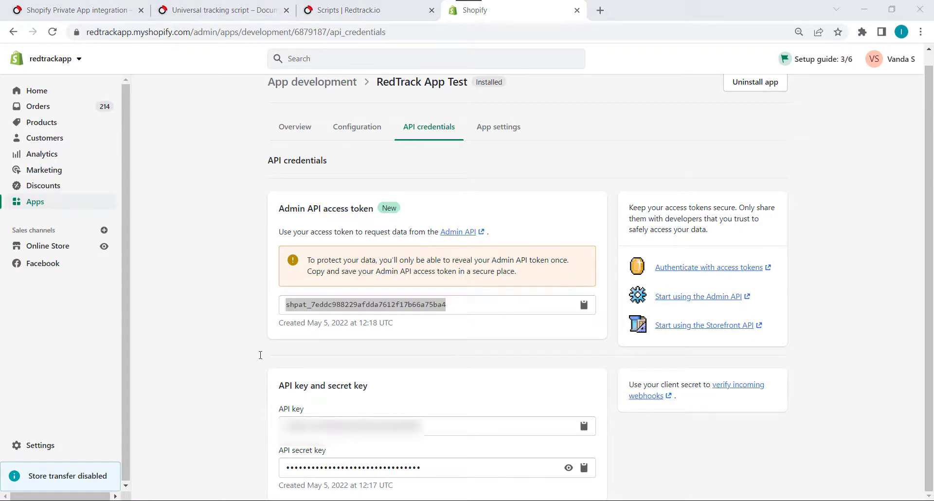
key("ctrl+v")
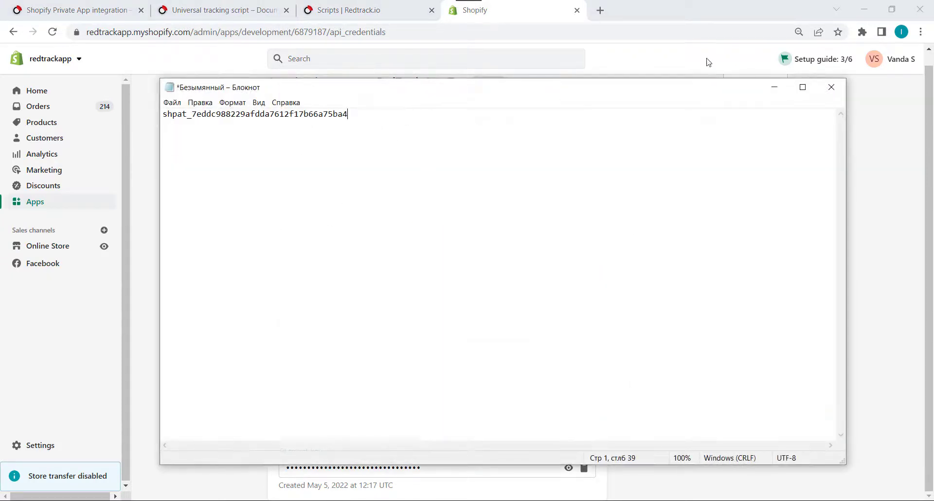
left_click(774, 87)
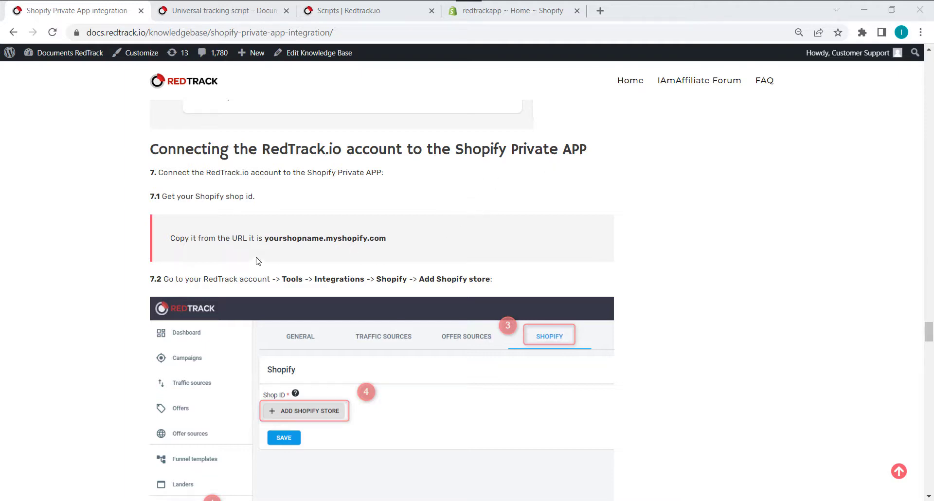
- Switch to RedTrack and add a new Shopify store entry in the Shopify integration settings
left_click(346, 12)
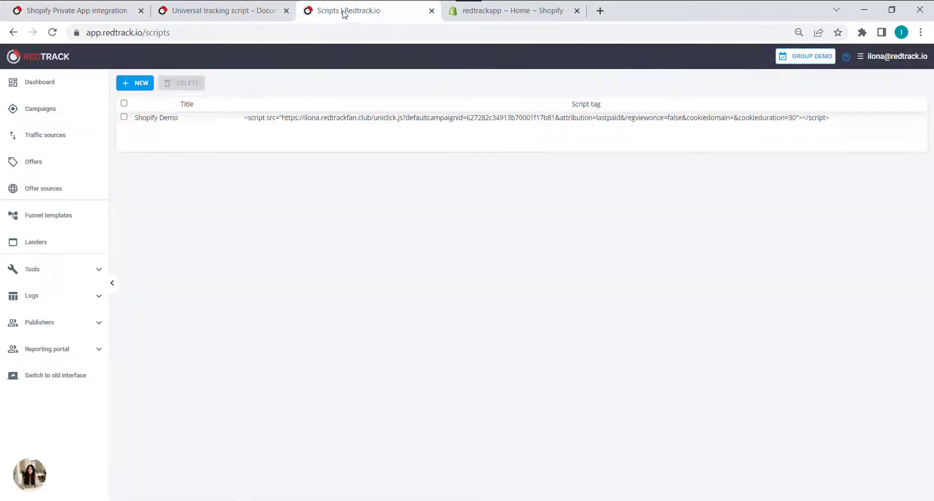
left_click(31, 269)
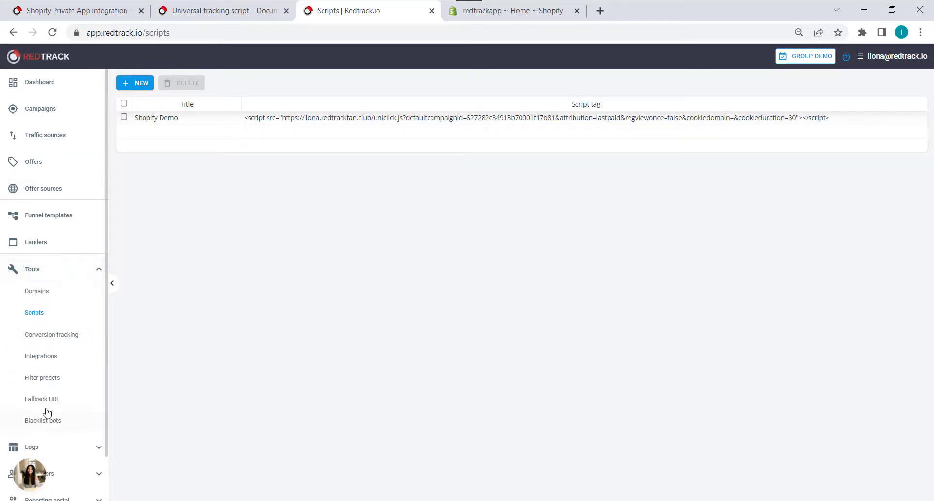
left_click(42, 356)
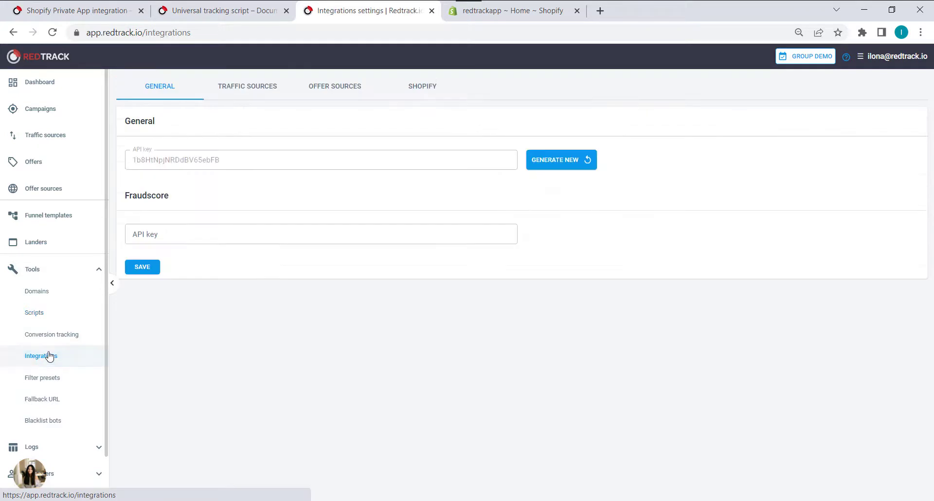
left_click(427, 93)
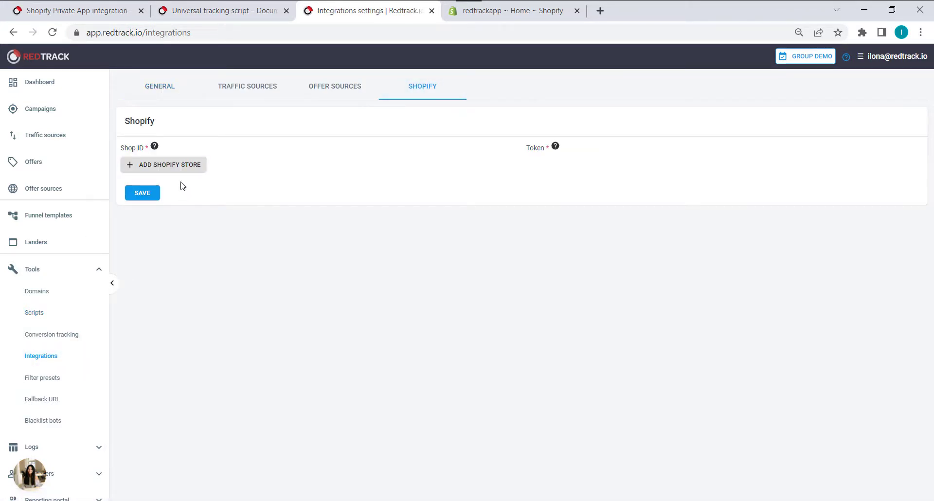
left_click(162, 166)
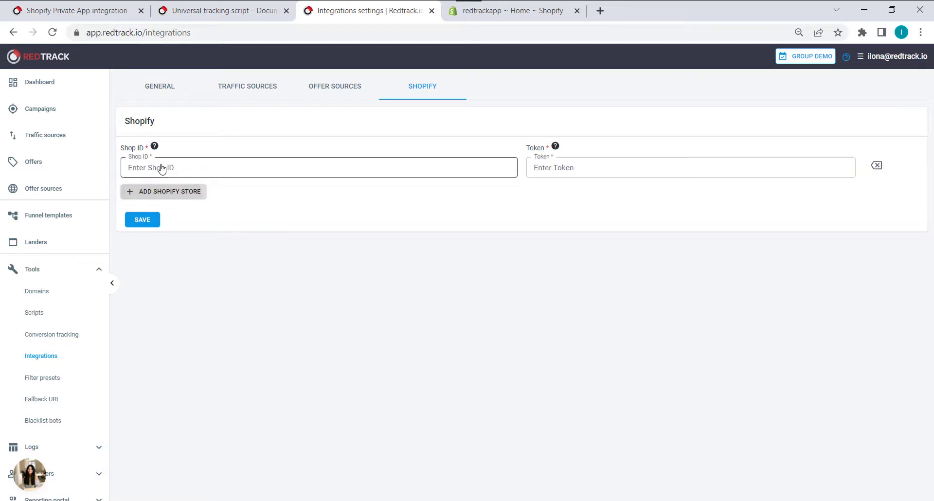
left_click(250, 171)
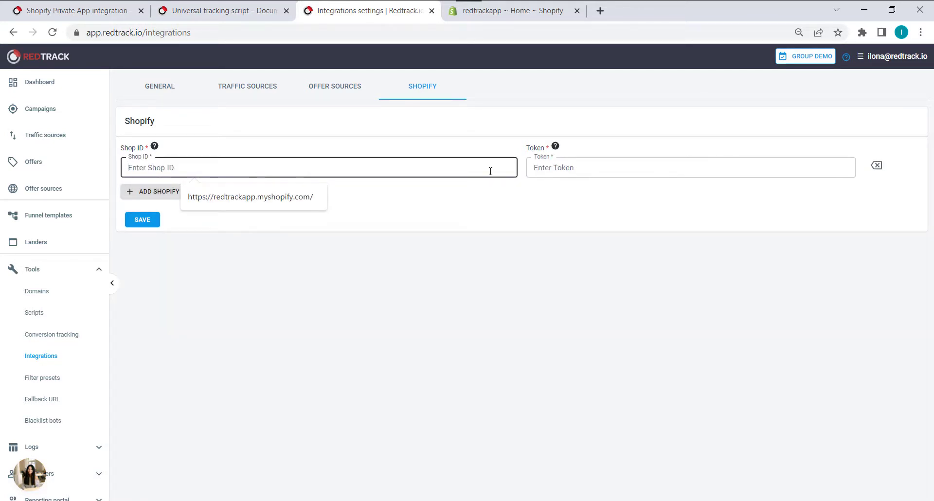
left_click(535, 167)
left_click(488, 169)
left_click(552, 229)
left_click(537, 169)
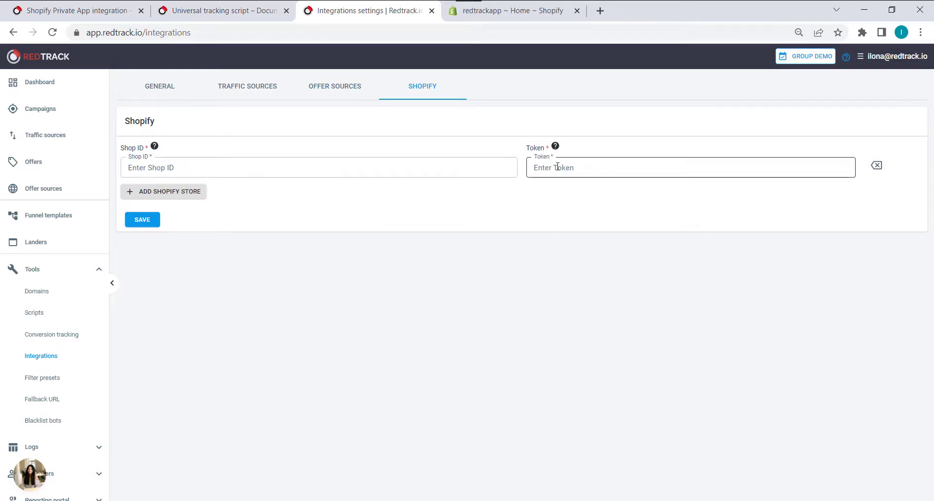
left_click(530, 265)
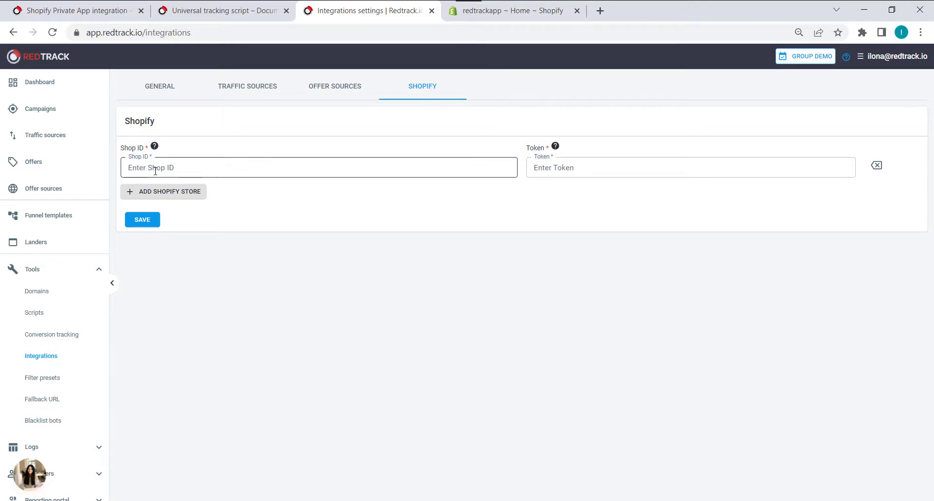
- Copy the store domain from the Shopify admin address and paste it as the RedTrack Shop ID, redtrackapp.myshopify.com
left_click(514, 15)
left_click(130, 33)
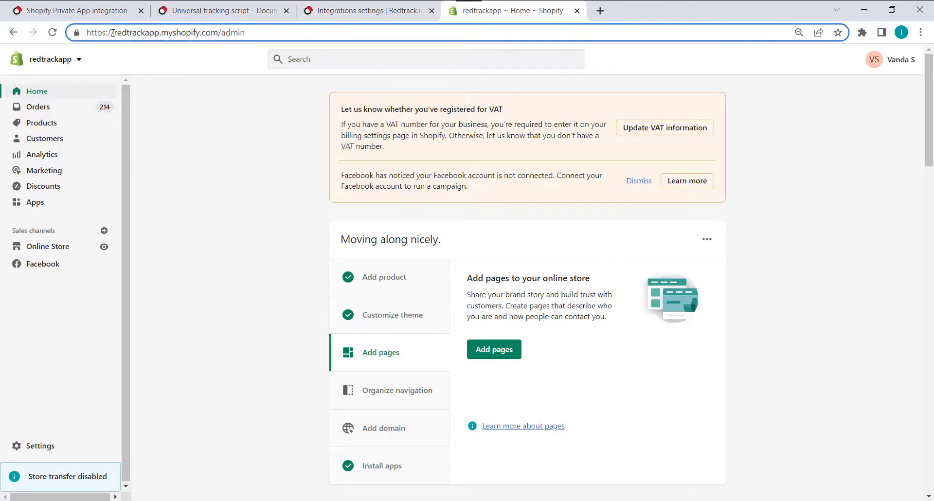
left_click_drag(117, 33, 218, 34)
left_click(222, 15)
left_click(329, 16)
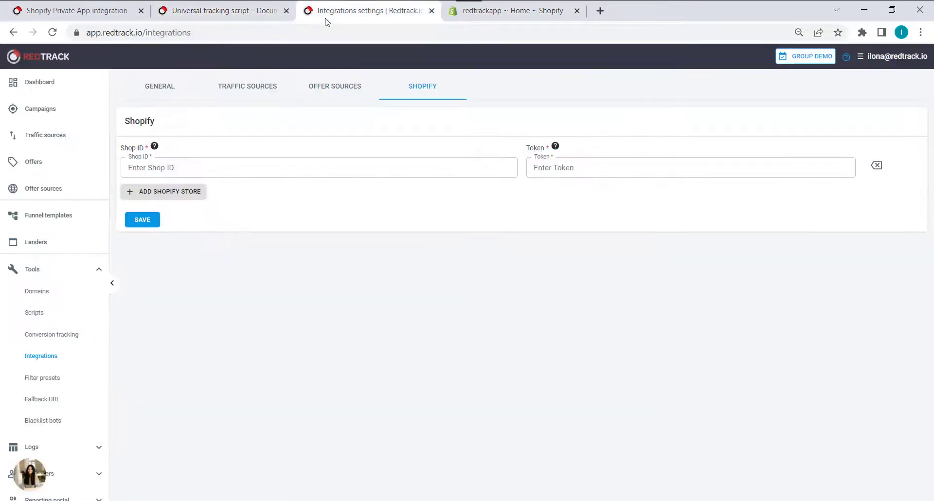
left_click(202, 171)
key("ctrl+v")
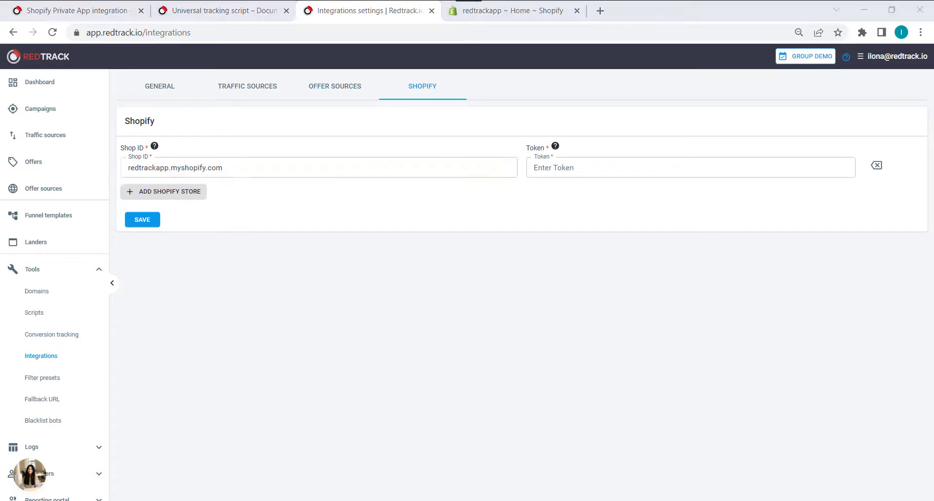
- Copy the Admin API access token from the Notepad document into the Token field in RedTrack and save the Shopify integration
key("alt+Tab")
right_click(175, 115)
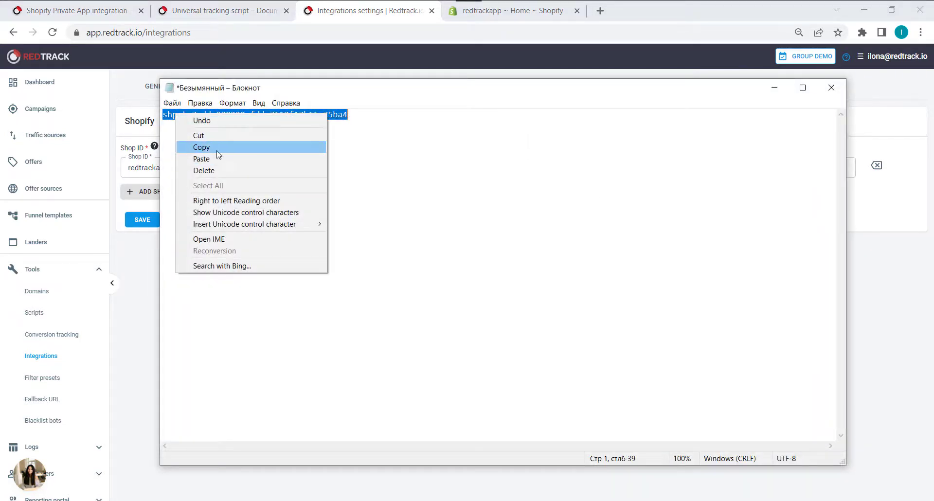
left_click(214, 147)
left_click(774, 90)
left_click(535, 167)
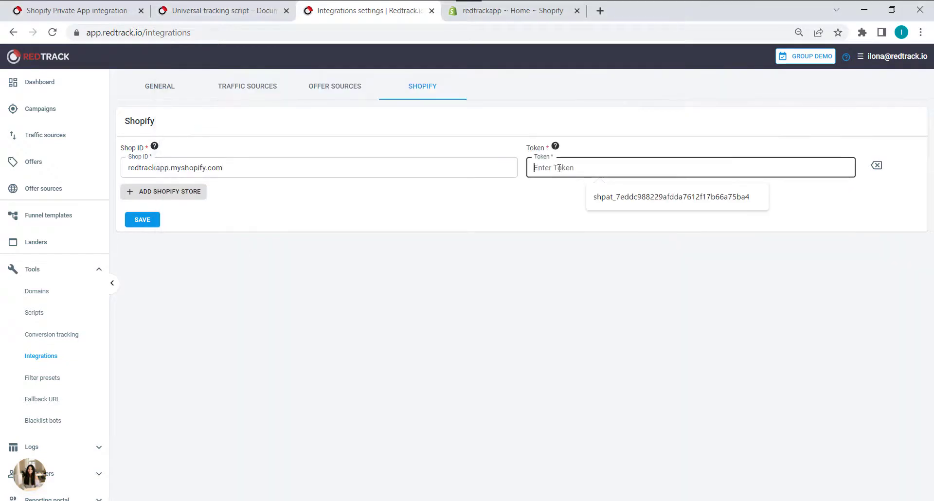
key("ctrl+v")
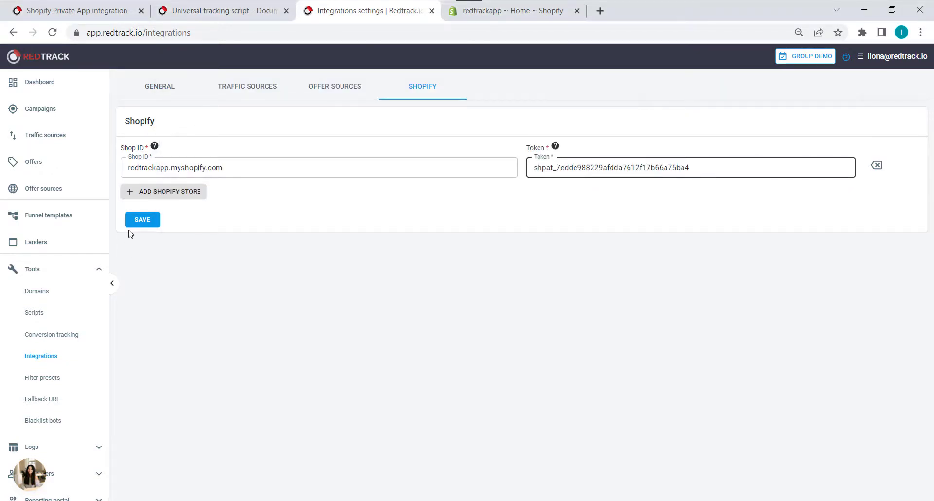
left_click(146, 221)
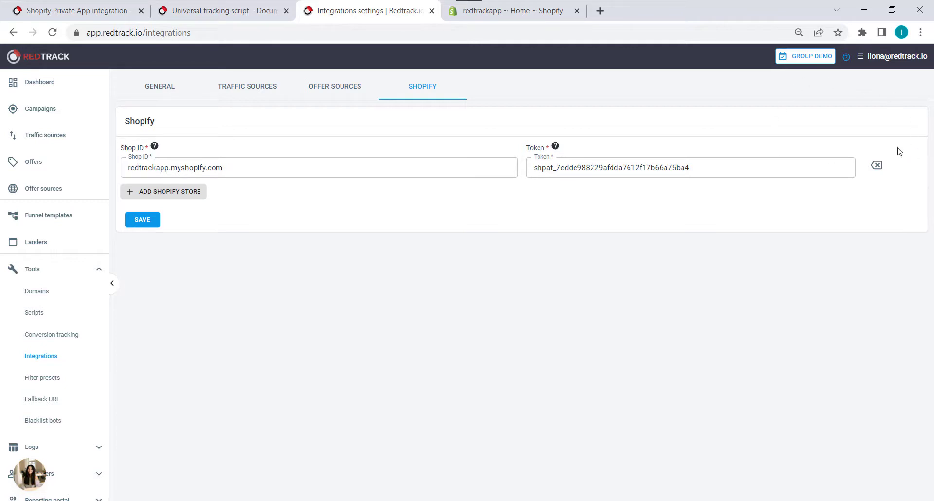
left_click(129, 167)
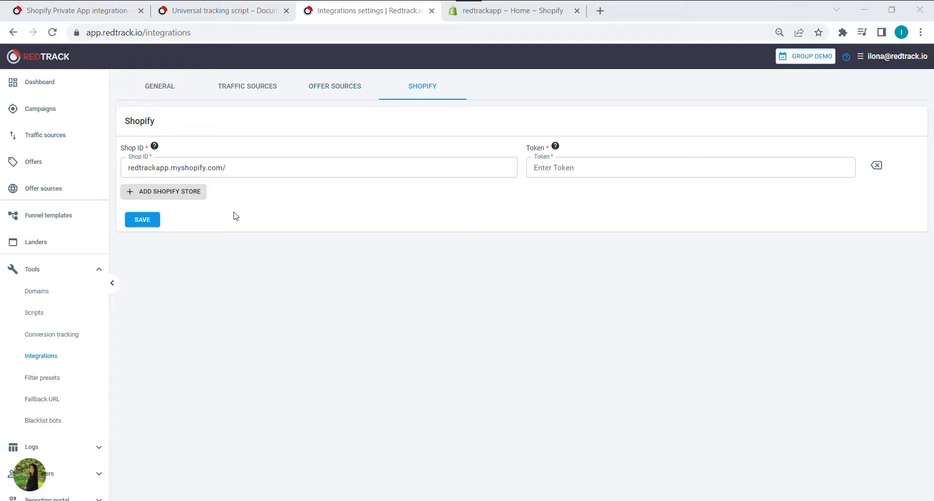
- Check step 8 of the integration guide and open the Dawn theme's theme.liquid file in the Shopify code editor
left_click(80, 12)
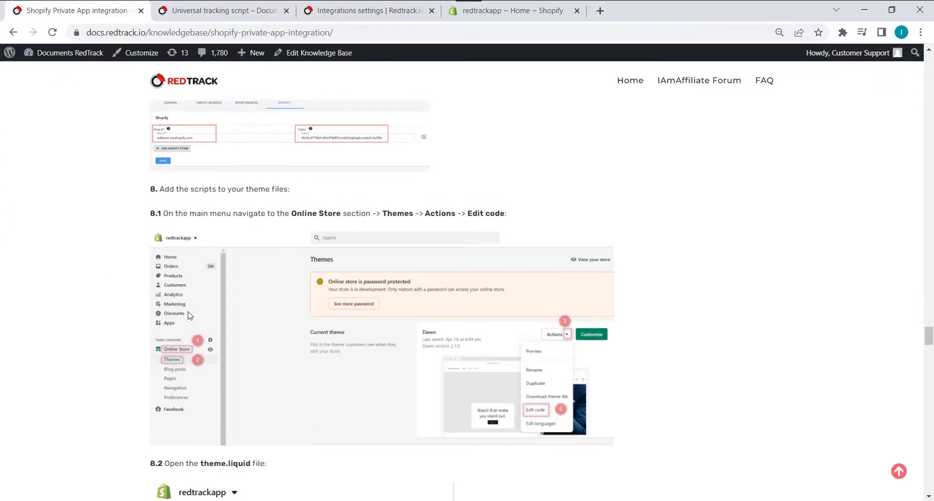
scroll(206, 242, "up", 1)
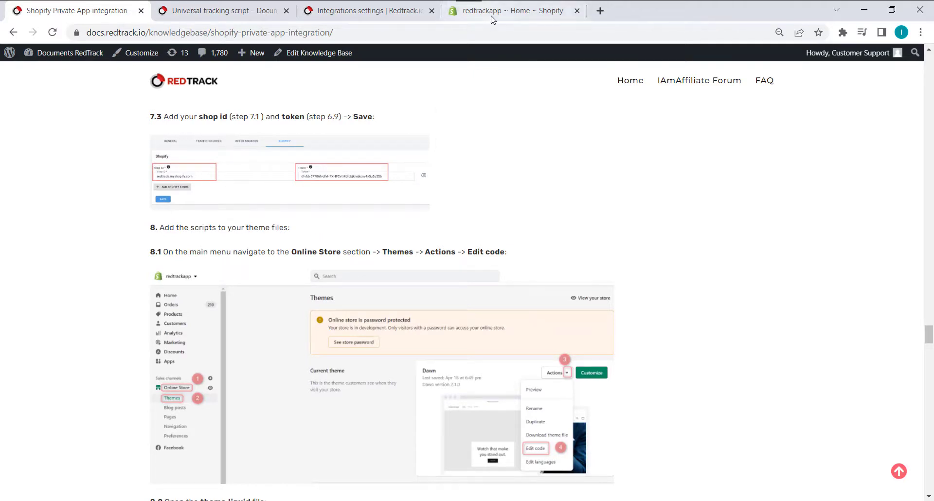
left_click(514, 9)
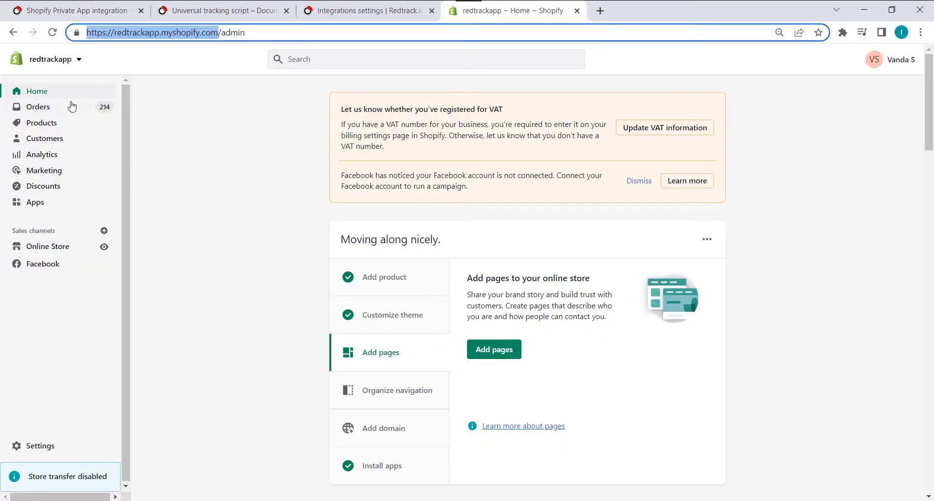
left_click(43, 251)
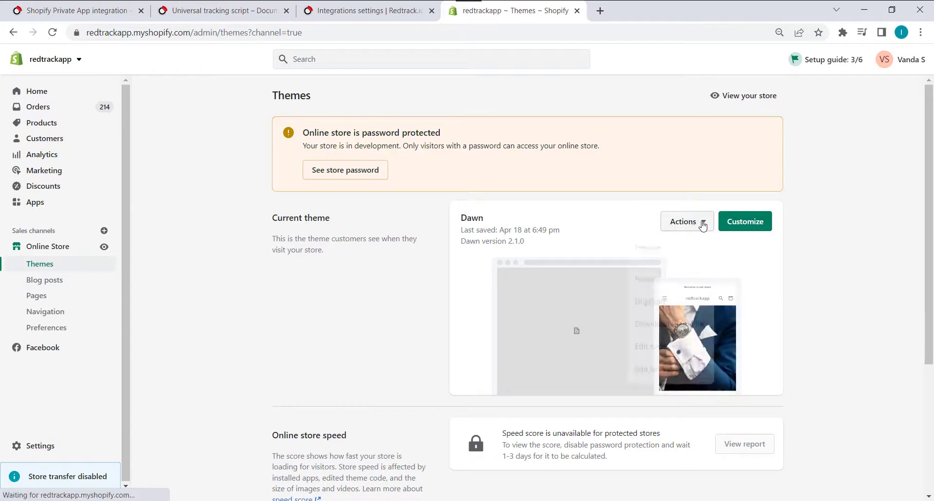
left_click(702, 221)
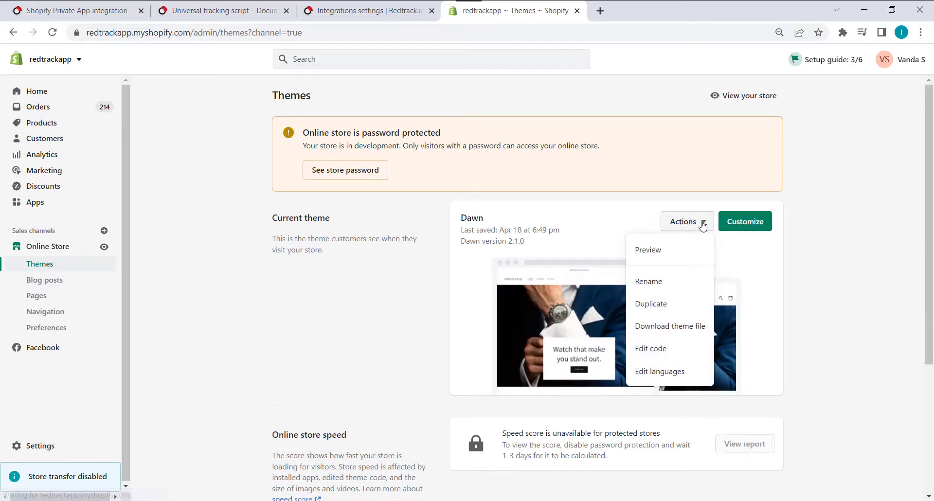
left_click(649, 354)
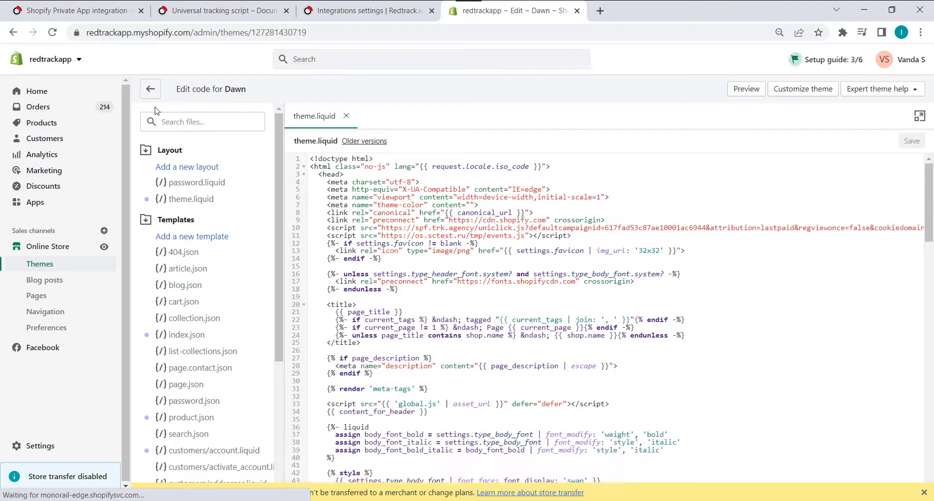
left_click(186, 202)
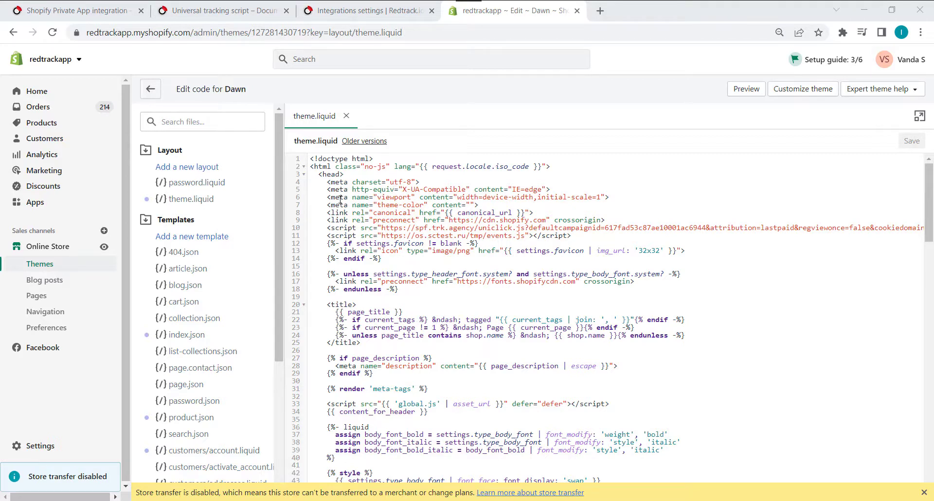
- Delete the existing uniclick.js and events.js script lines from the head section of theme.liquid
left_click(319, 175)
left_click_drag(319, 175, 348, 175)
left_click(328, 184)
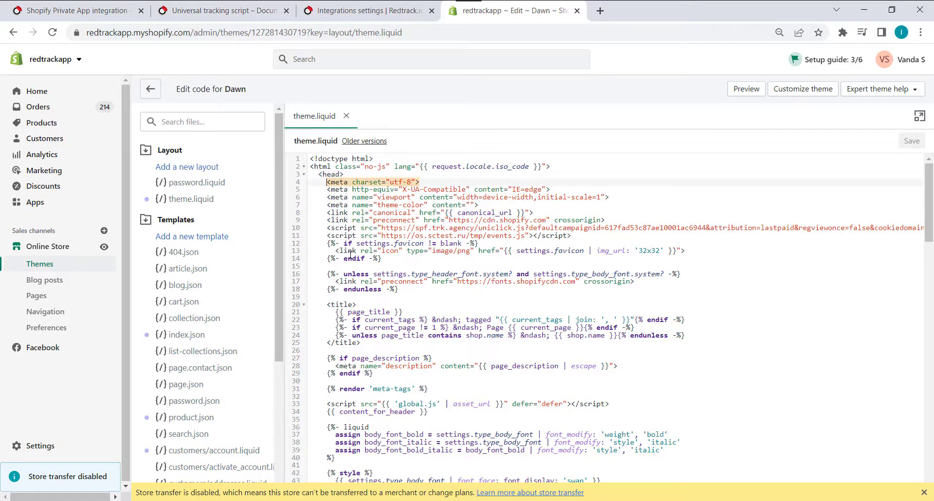
left_click_drag(328, 228, 572, 235)
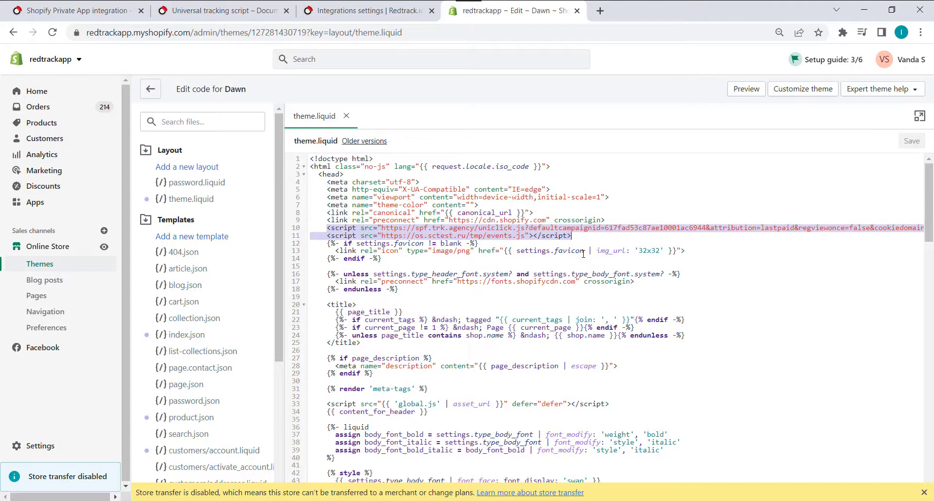
key("BackSpace")
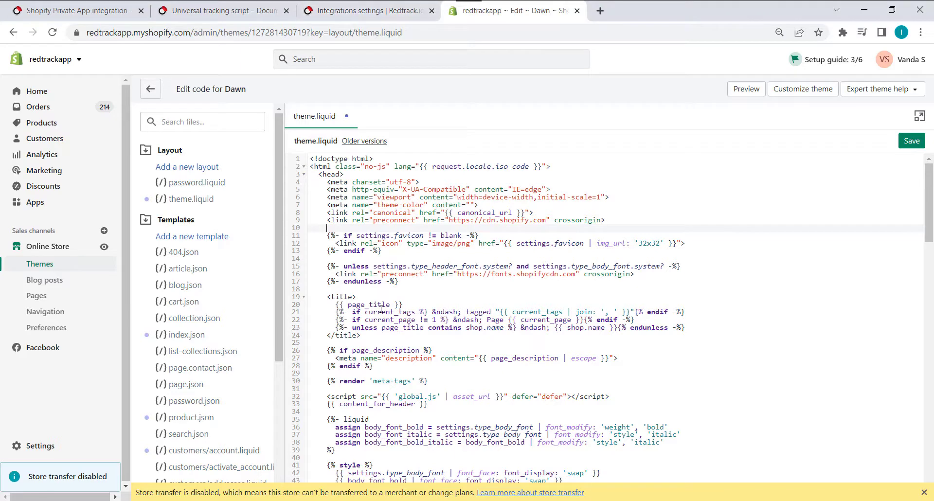
- Following guide step 8.3, copy the Shopify Demo universal tracking script from RedTrack and paste it on line 10 of theme.liquid
left_click(92, 9)
scroll(71, 358, "down", 15)
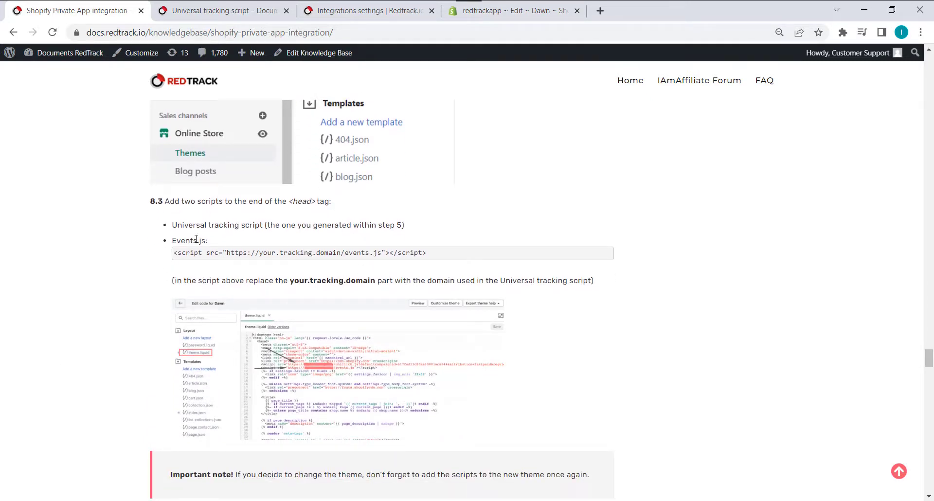
left_click_drag(175, 225, 258, 224)
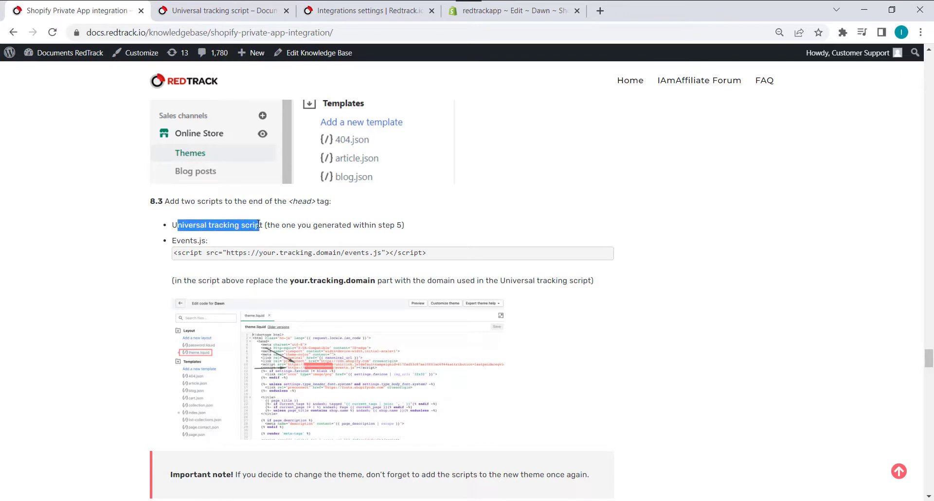
left_click(207, 242)
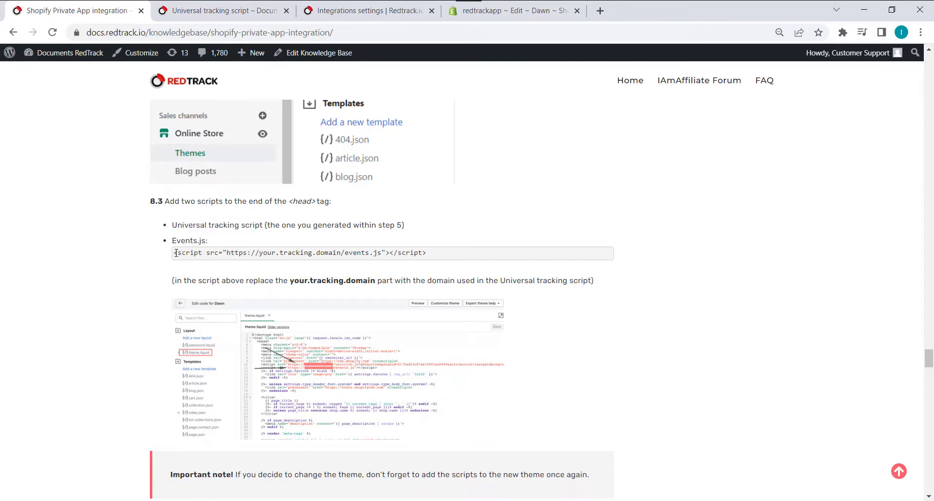
left_click_drag(176, 252, 461, 257)
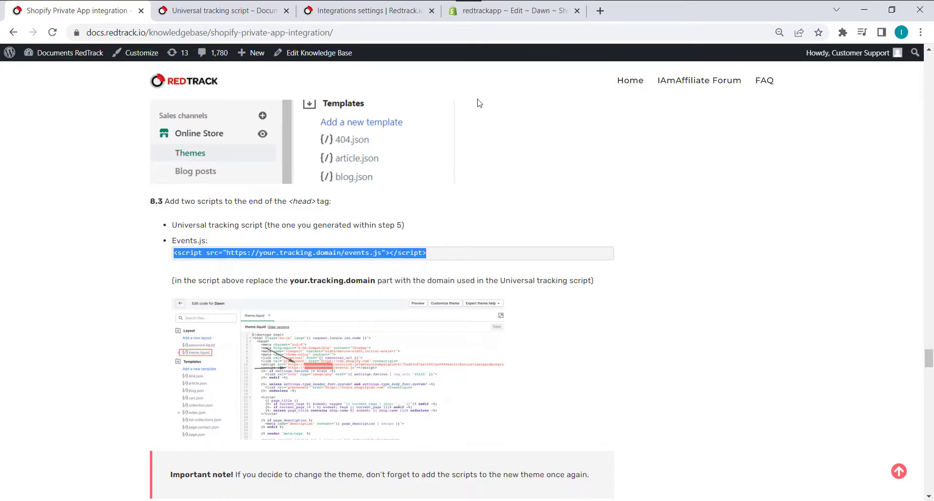
left_click(480, 12)
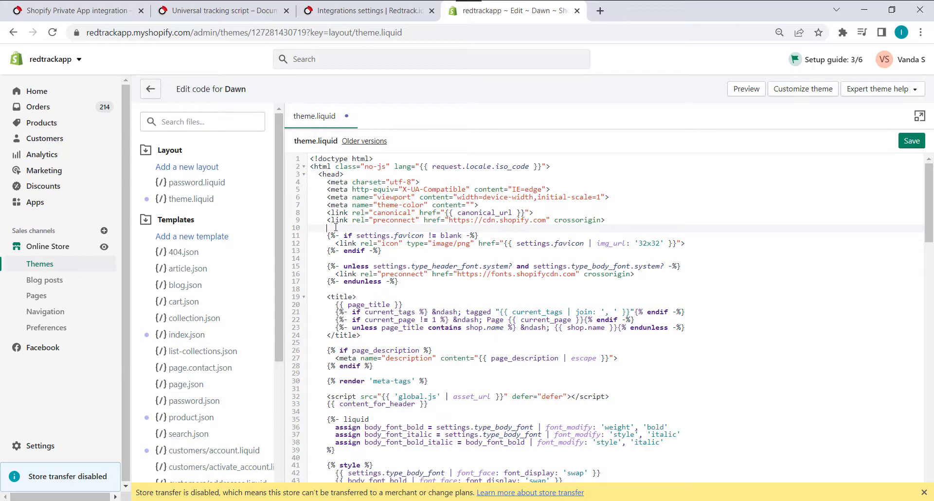
left_click(370, 12)
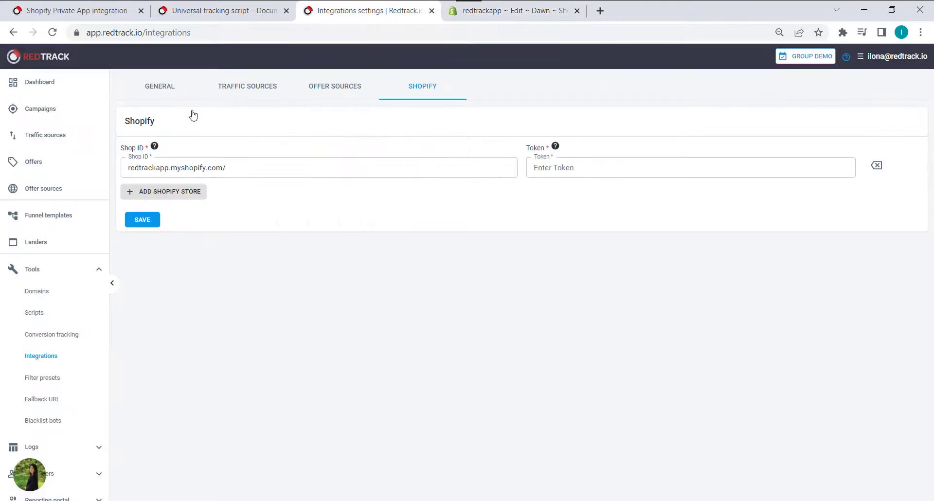
left_click(35, 313)
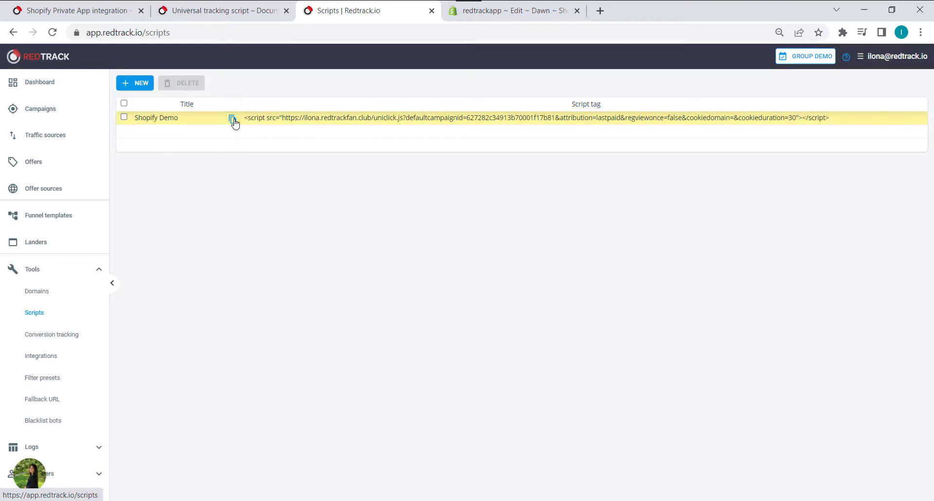
left_click(233, 120)
left_click(498, 12)
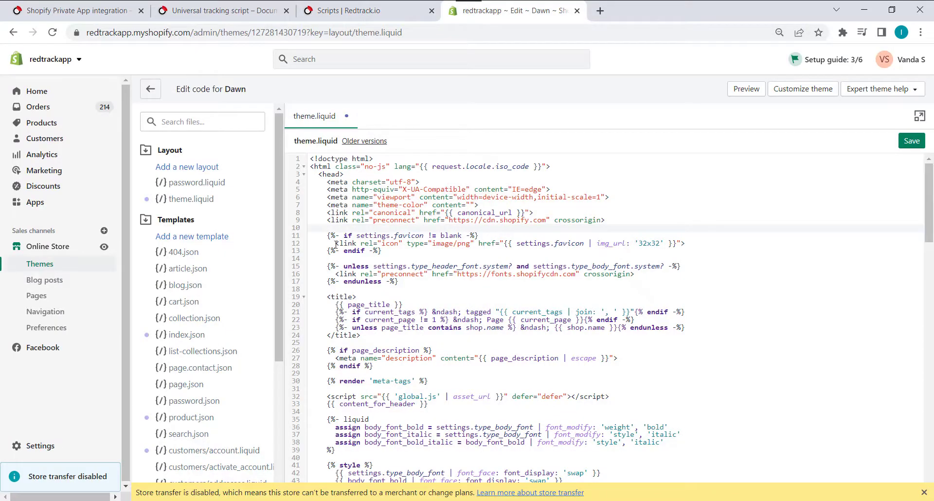
key("ctrl+v")
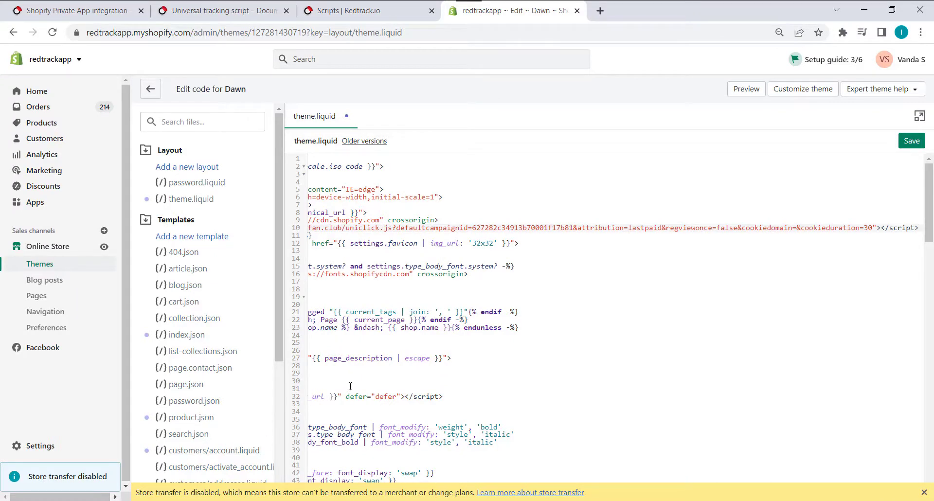
- Dismiss the store transfer notice and add the guide's Events.js script on a new line below the universal tracking script
scroll(393, 384, "down", 3)
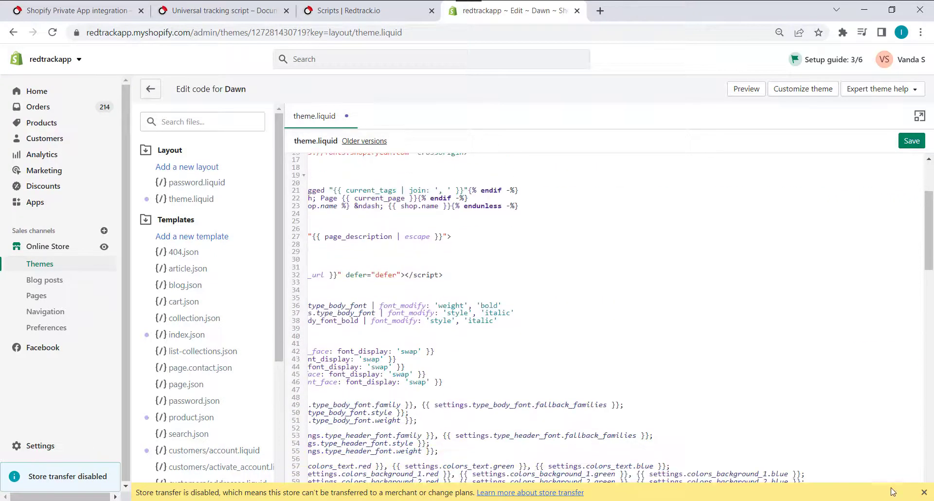
left_click(924, 493)
left_click_drag(522, 496, 350, 496)
scroll(405, 263, "up", 3)
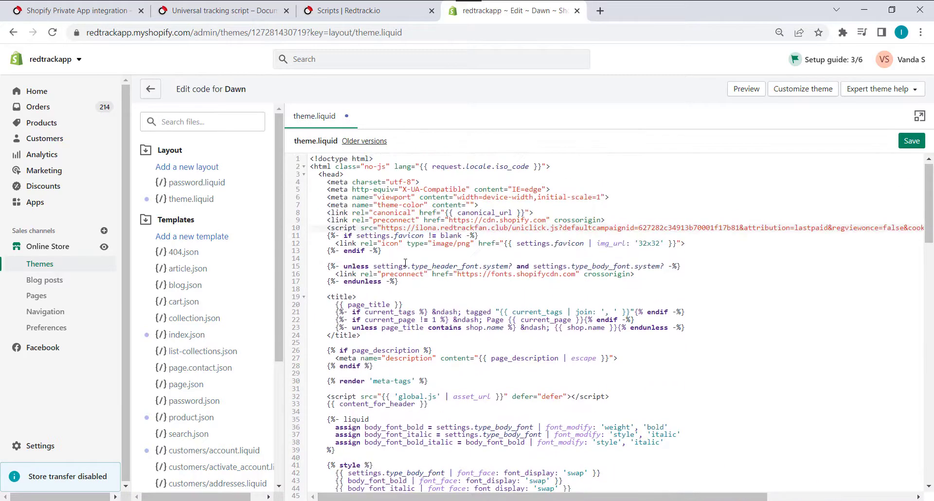
left_click(329, 227)
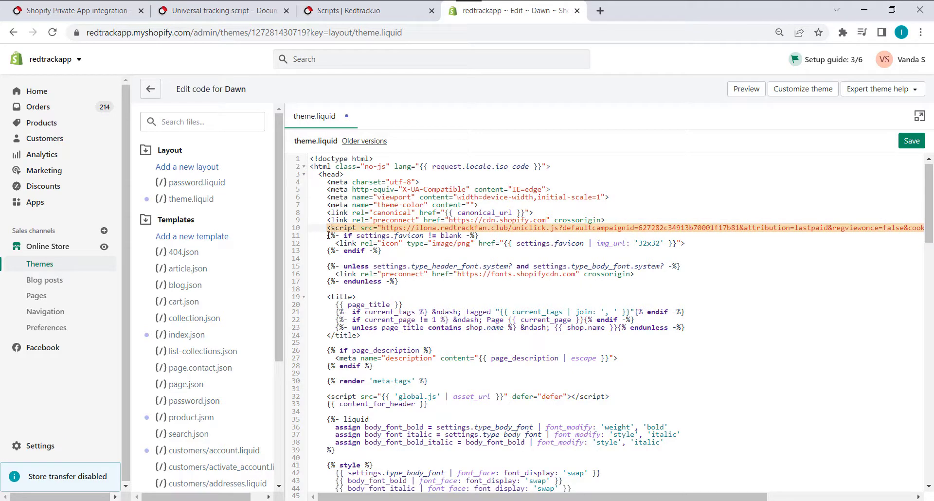
left_click(328, 235)
key("Return")
left_click(335, 235)
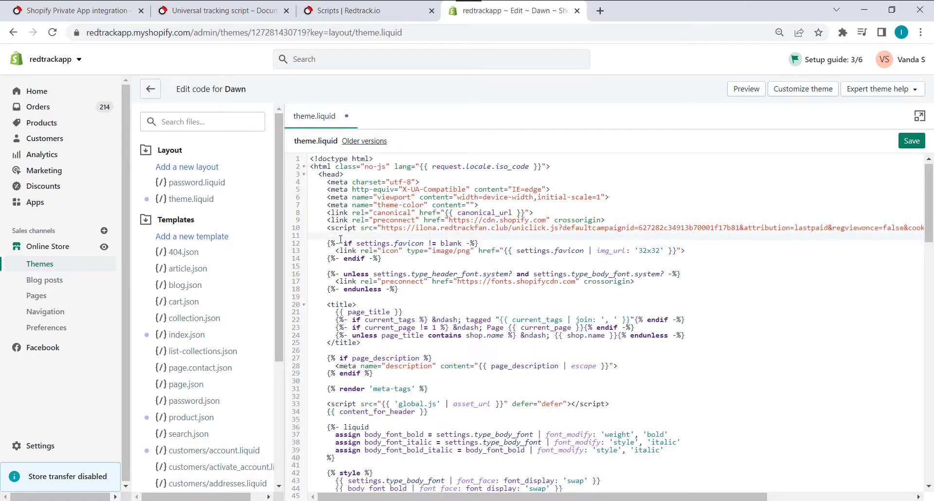
left_click(28, 6)
right_click(219, 256)
left_click(238, 265)
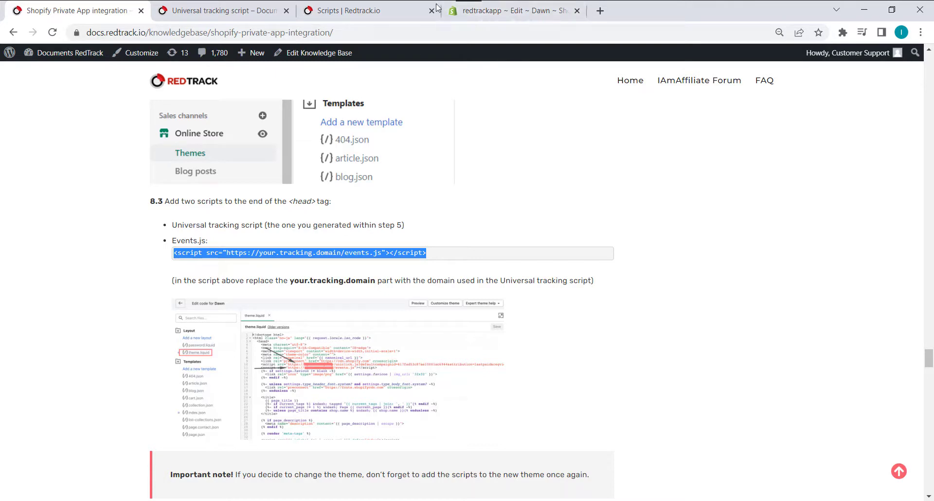
left_click(528, 6)
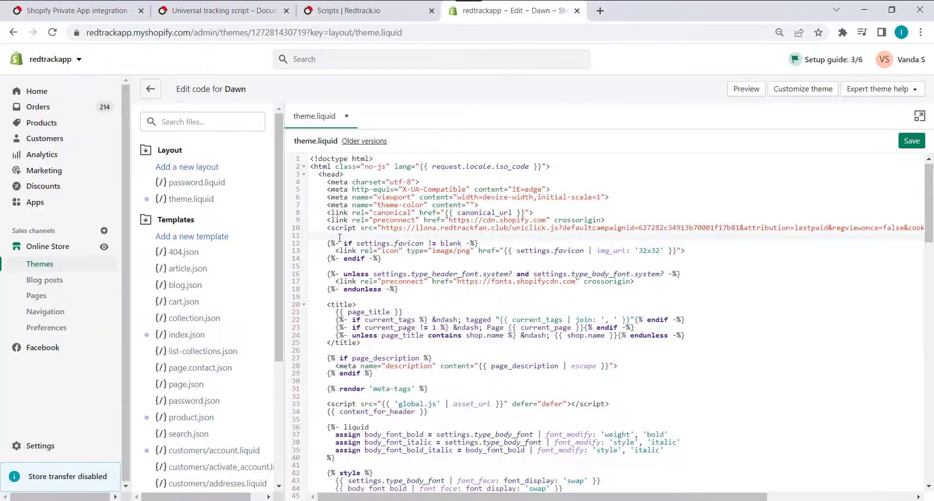
key("ctrl+v")
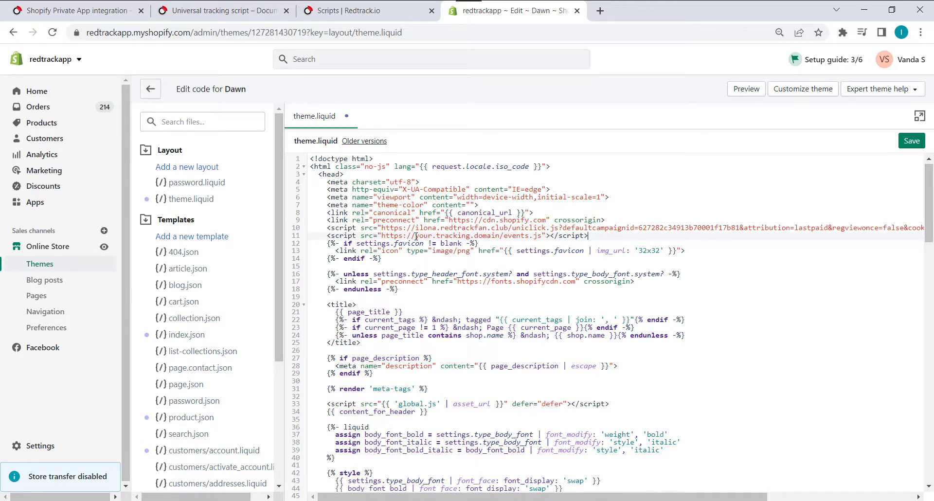
- Replace the your.tracking.domain placeholder in the events.js script on line 11 with the tracking domain copied from the uniclick.js script on line 10
left_click_drag(415, 236, 500, 236)
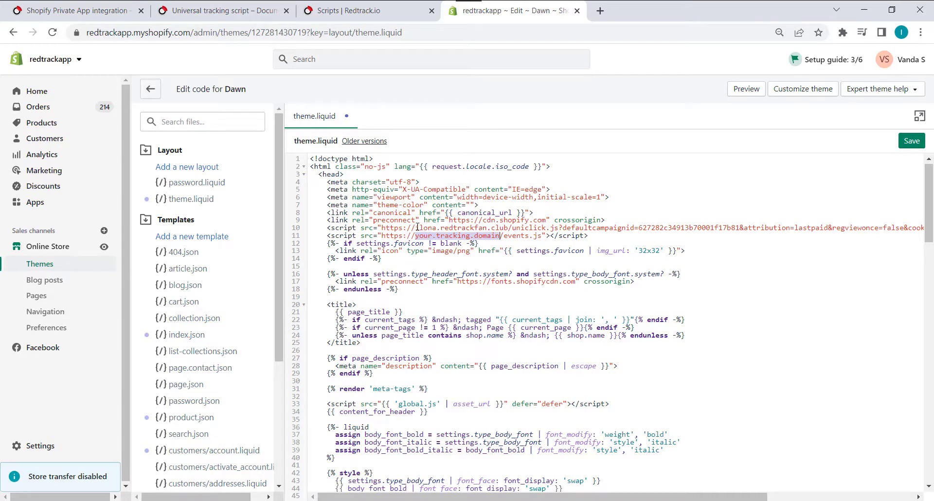
left_click_drag(417, 228, 509, 229)
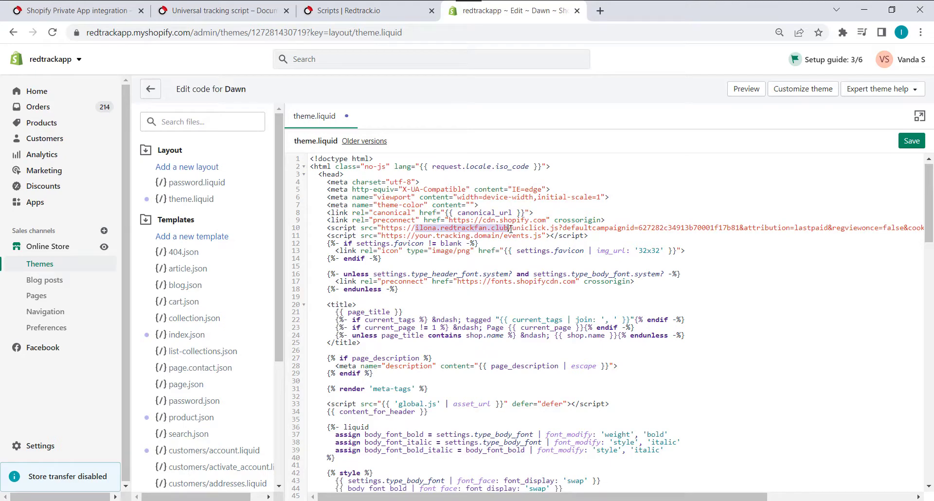
right_click(489, 232)
left_click(515, 294)
left_click(441, 235)
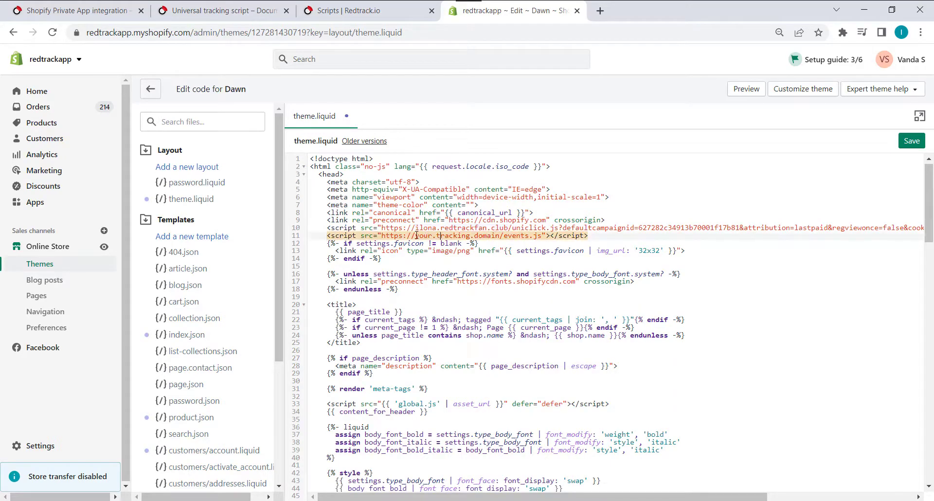
left_click_drag(417, 237, 498, 238)
key("ctrl+v")
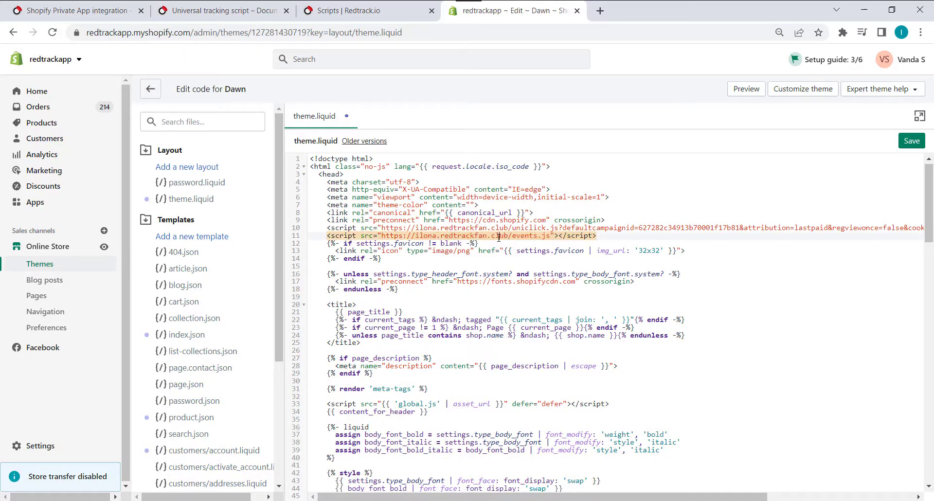
left_click(613, 237)
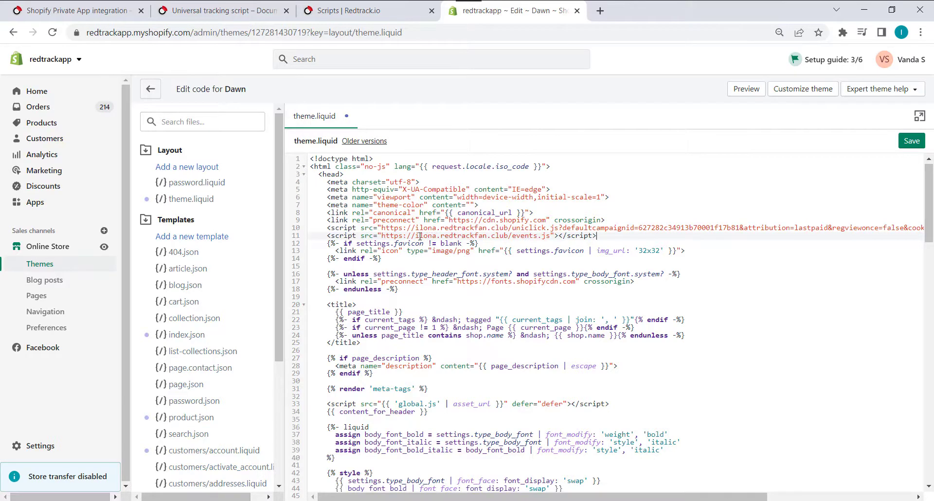
- Check the domain replacement instruction in guide step 8.3 and the note about changing themes, and save theme.liquid
left_click(73, 10)
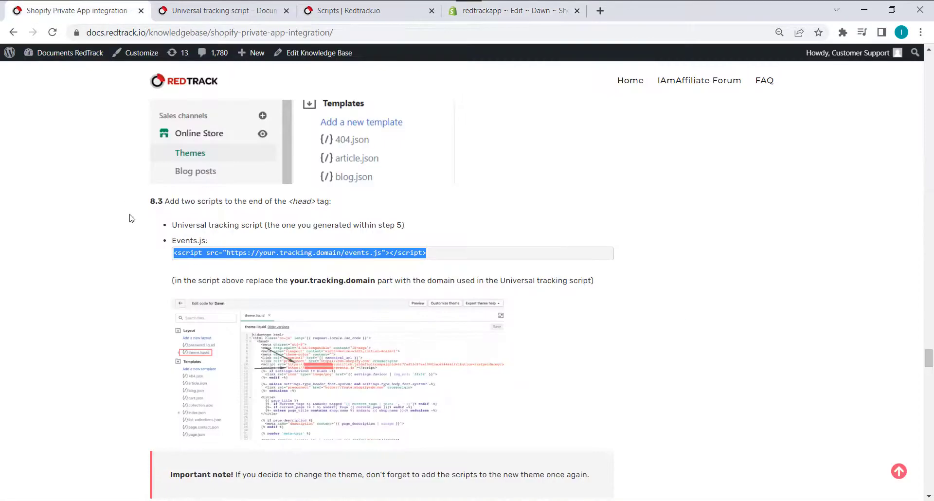
left_click(273, 253)
left_click_drag(260, 253, 343, 252)
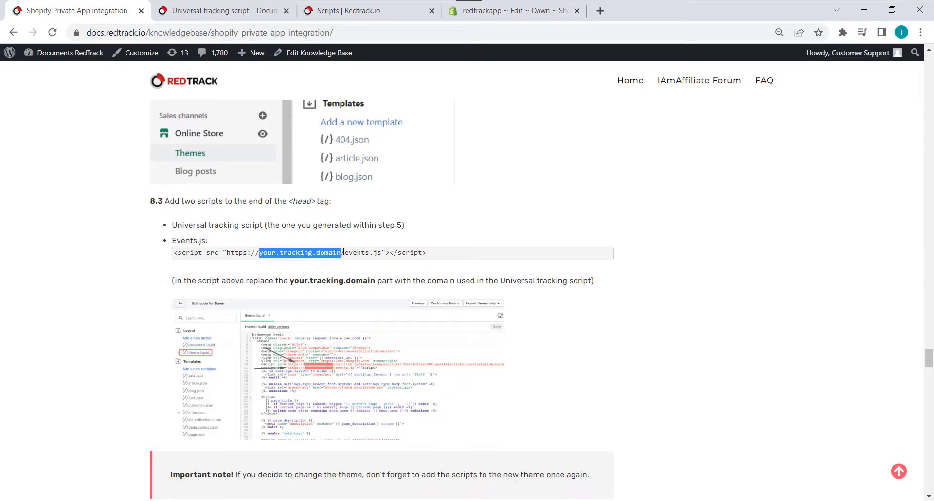
scroll(480, 285, "down", 3)
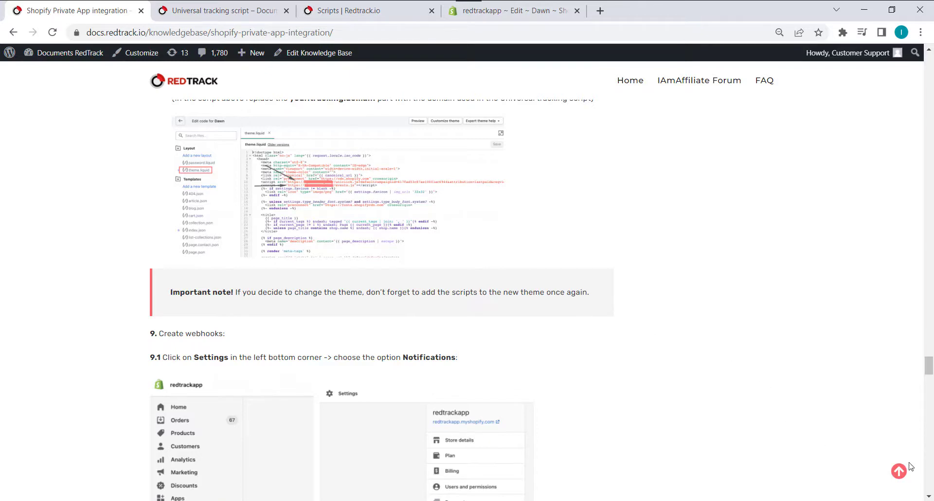
scroll(900, 470, "up", 1)
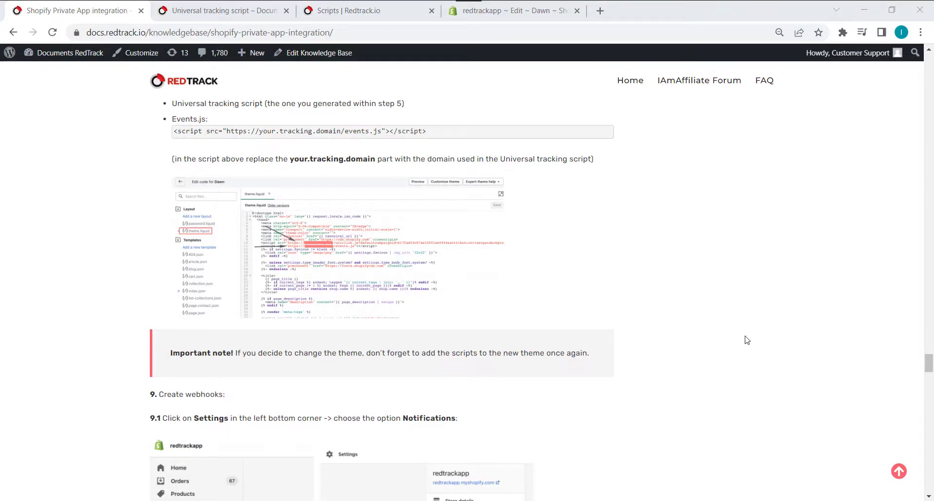
left_click(491, 10)
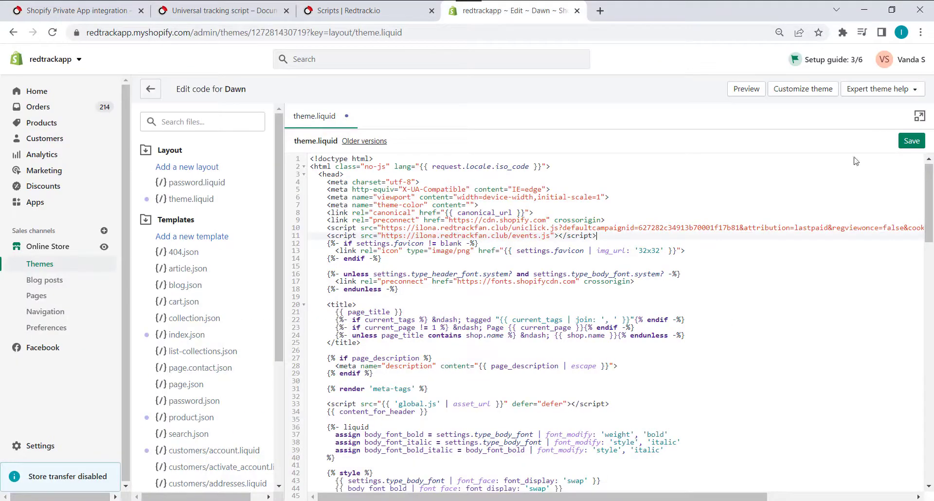
left_click(907, 142)
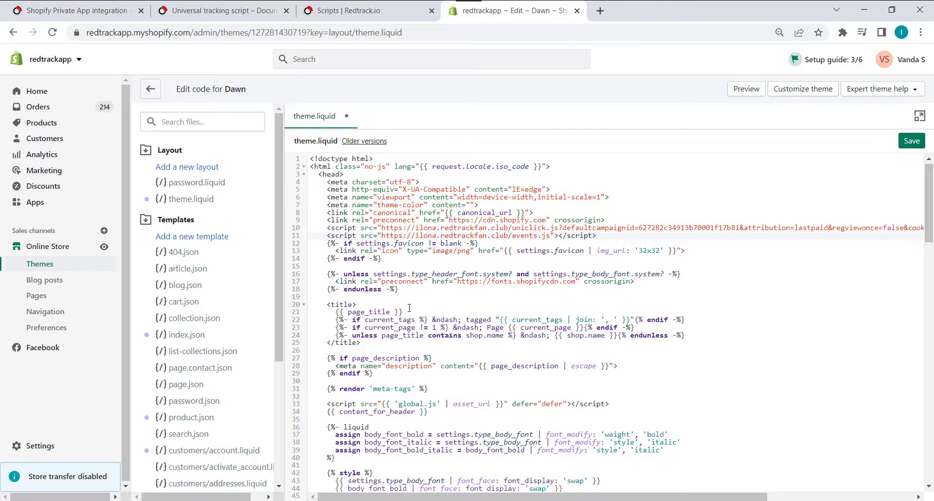
- Read guide step 9.1 on creating webhooks and open the Notifications settings of the Shopify store
left_click(73, 10)
scroll(142, 323, "down", 3)
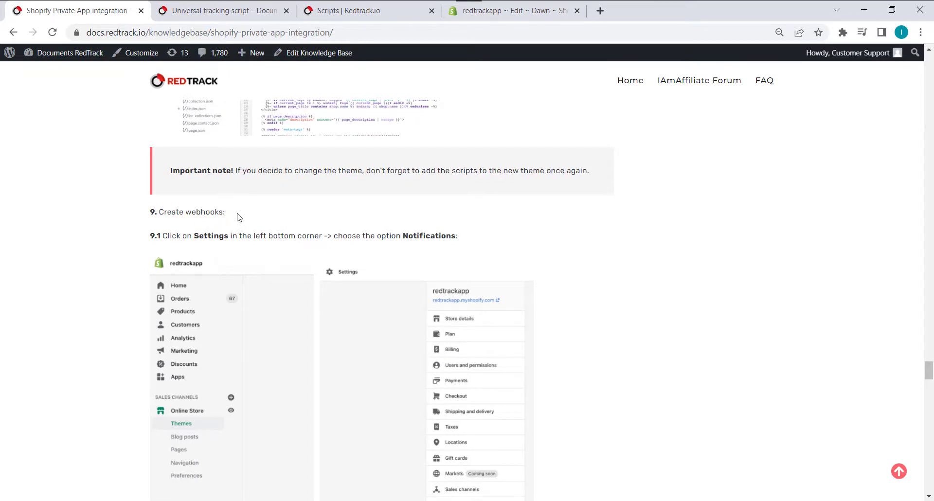
scroll(239, 217, "down", 1)
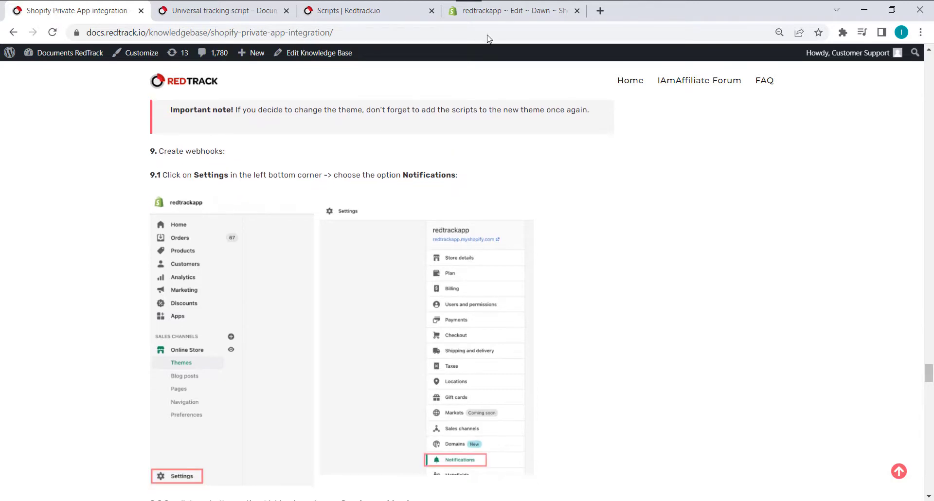
left_click(514, 13)
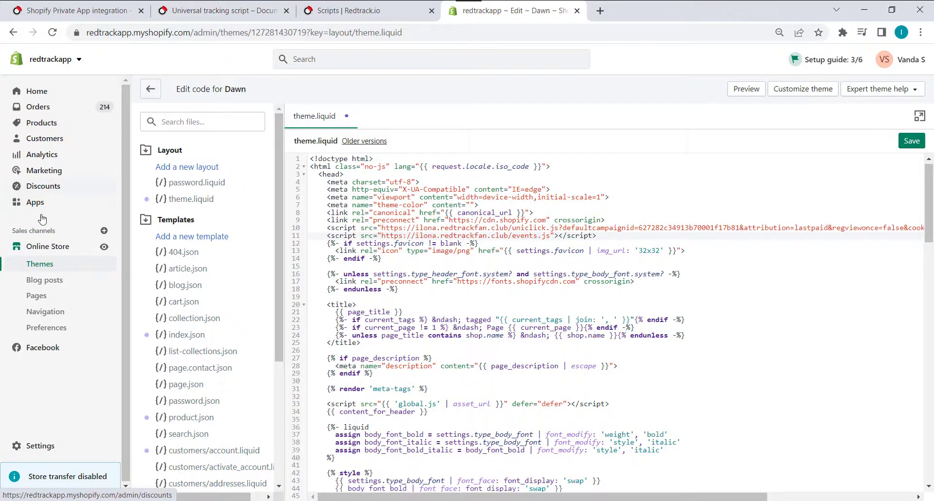
left_click(35, 452)
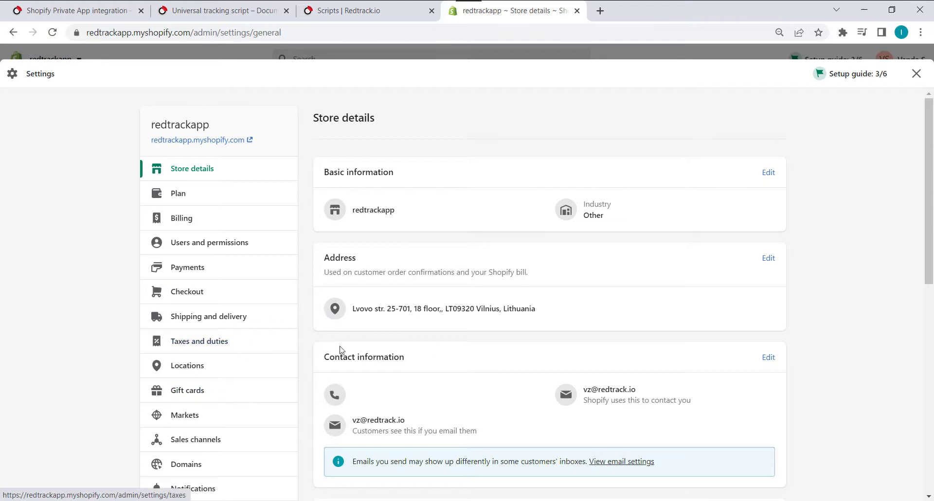
scroll(197, 296, "down", 5)
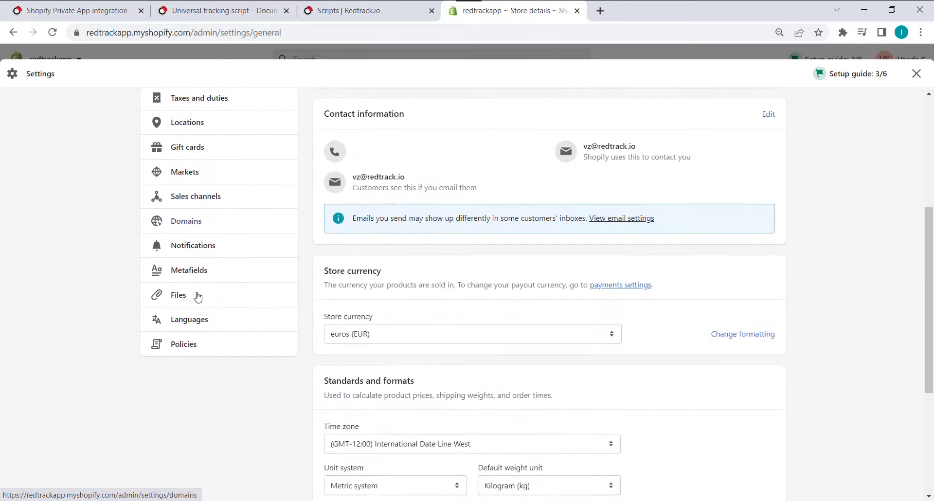
left_click(194, 245)
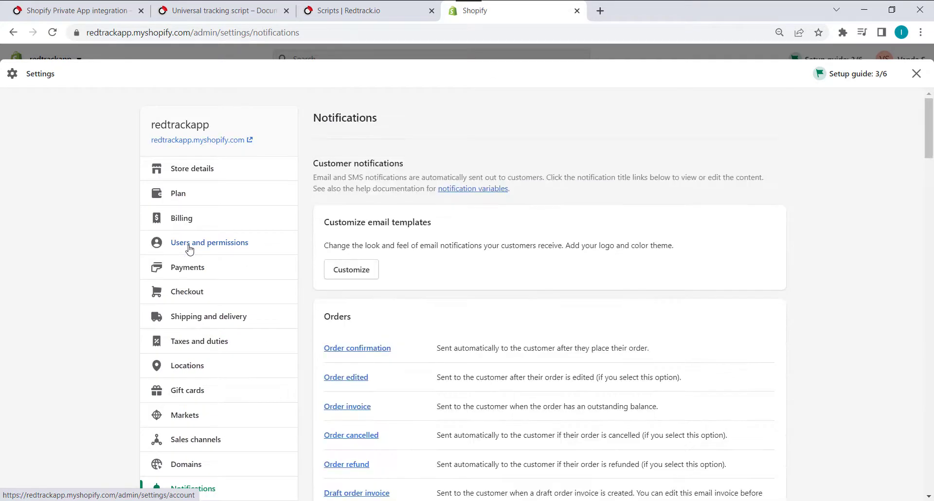
- Find the Webhooks section at the end of the notification settings and start creating a new webhook
scroll(549, 248, "down", 12)
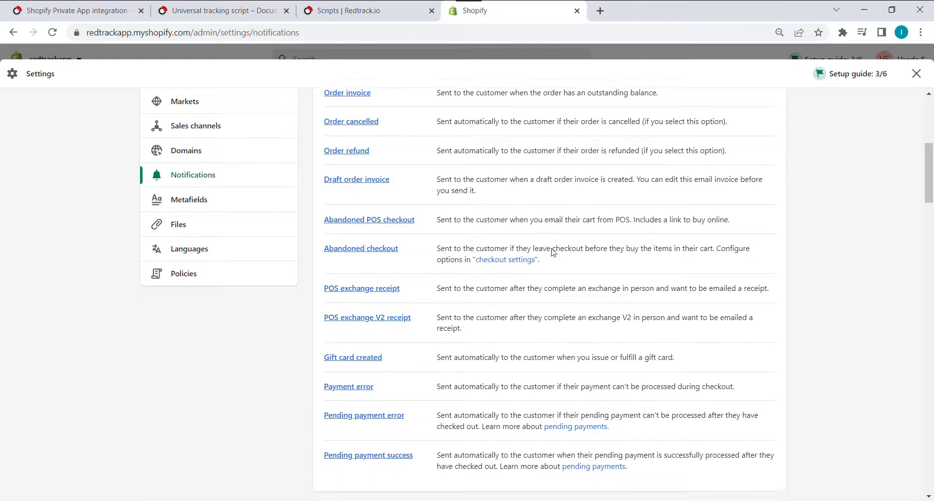
scroll(553, 246, "down", 20)
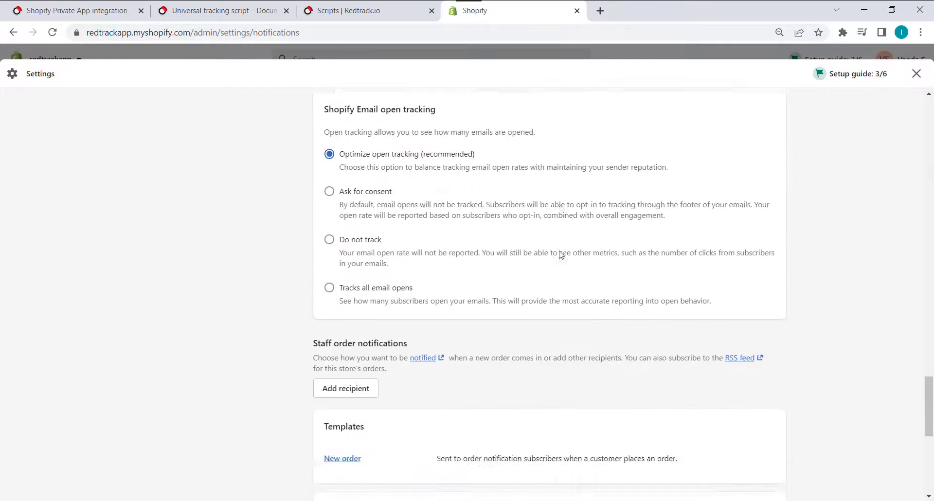
scroll(561, 254, "down", 2)
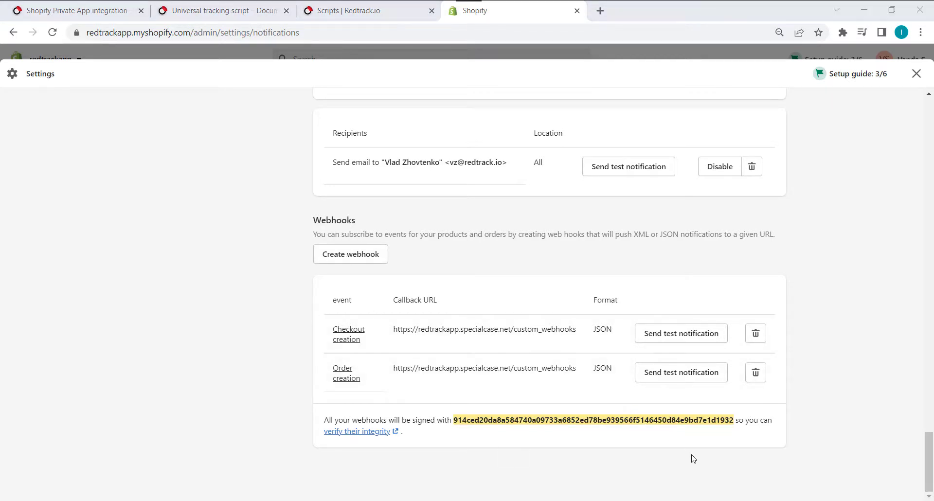
left_click(349, 255)
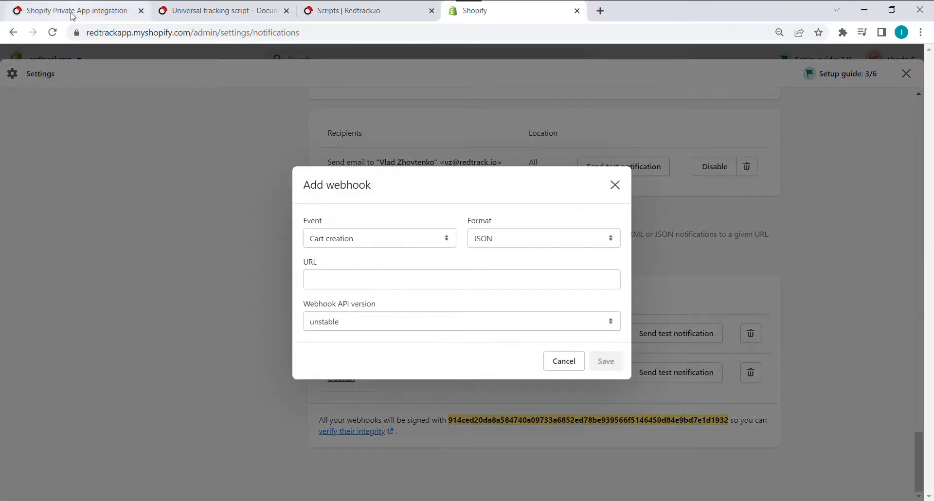
- Examine guide steps 9.2 and 9.3 for the Checkout creation and Order creation webhook parameters and compare them with the Add webhook form
left_click(71, 15)
scroll(395, 271, "down", 2)
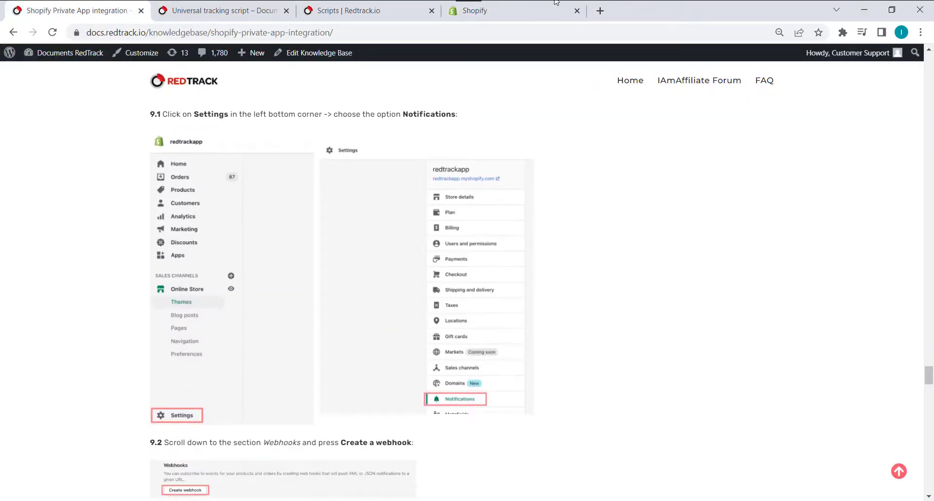
left_click(540, 20)
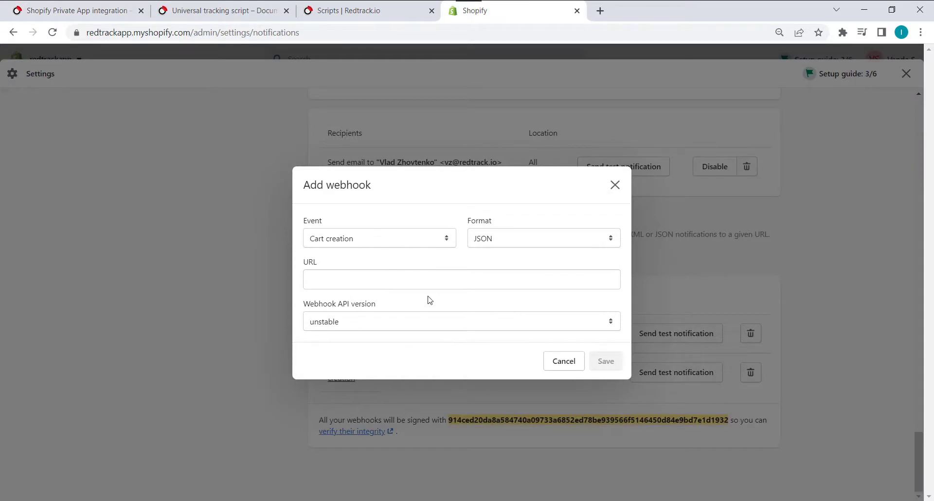
left_click(68, 11)
scroll(125, 306, "down", 10)
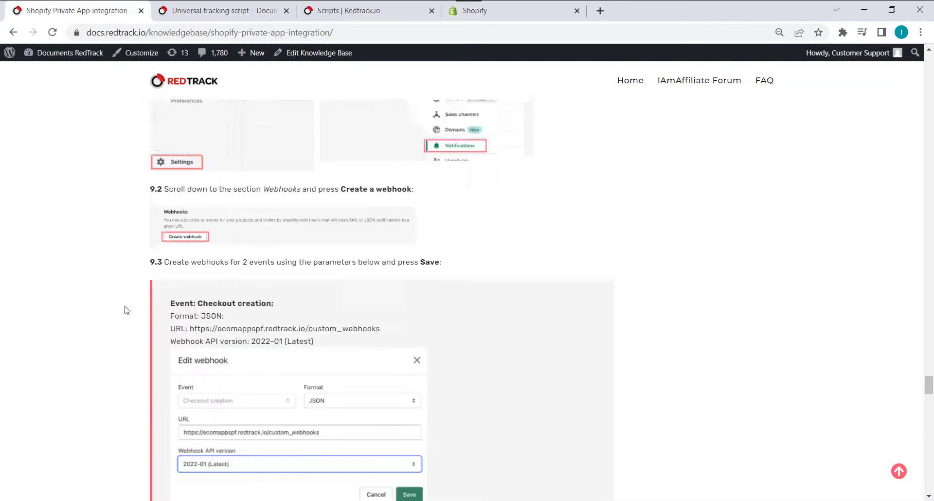
scroll(126, 301, "up", 5)
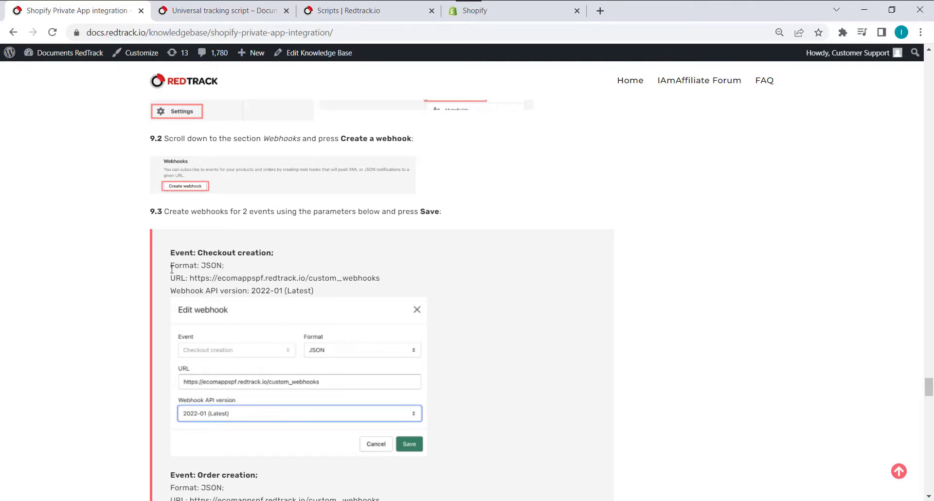
left_click_drag(171, 264, 329, 292)
left_click(241, 275)
left_click(525, 9)
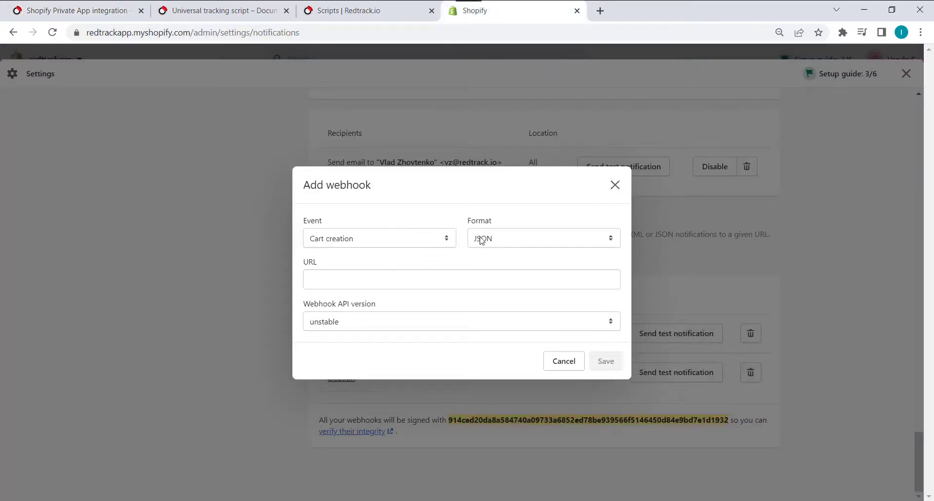
left_click(362, 274)
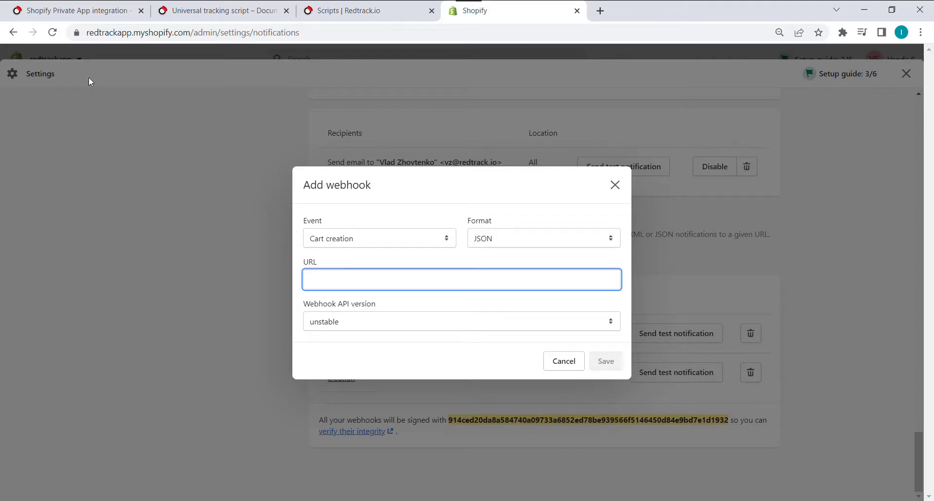
left_click(62, 8)
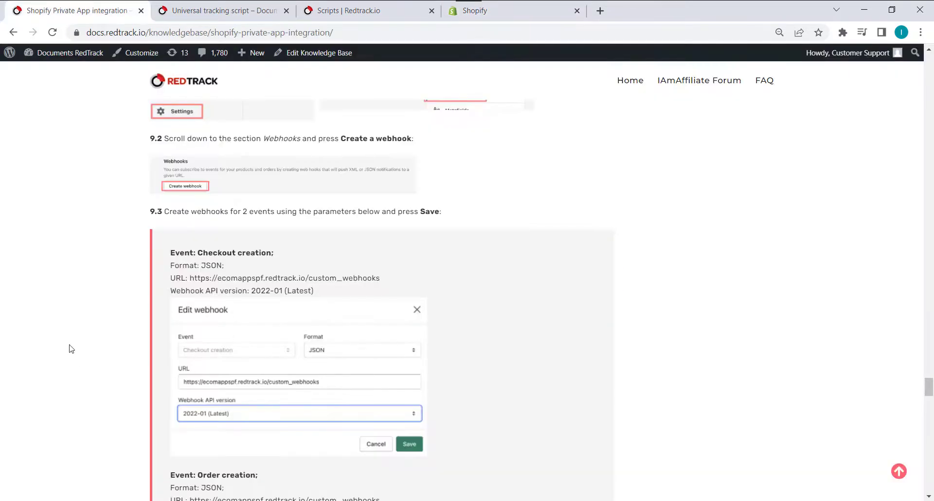
scroll(95, 339, "down", 5)
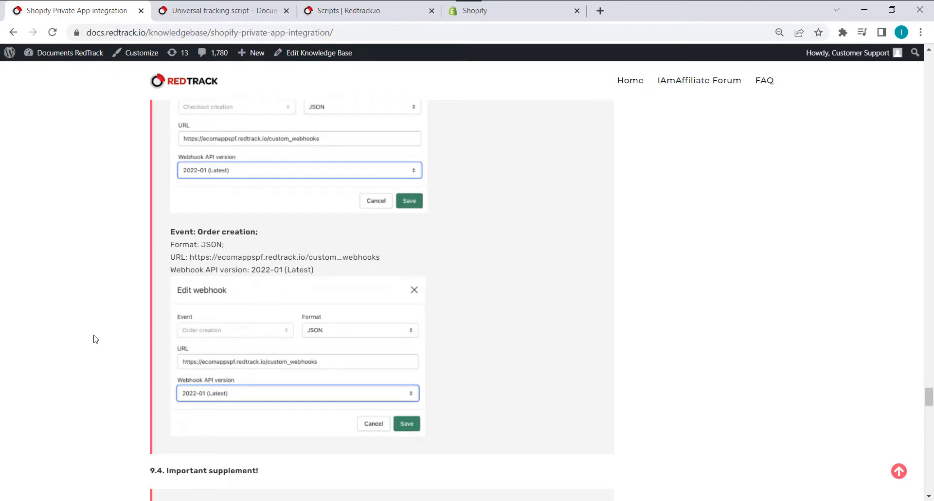
scroll(96, 339, "up", 5)
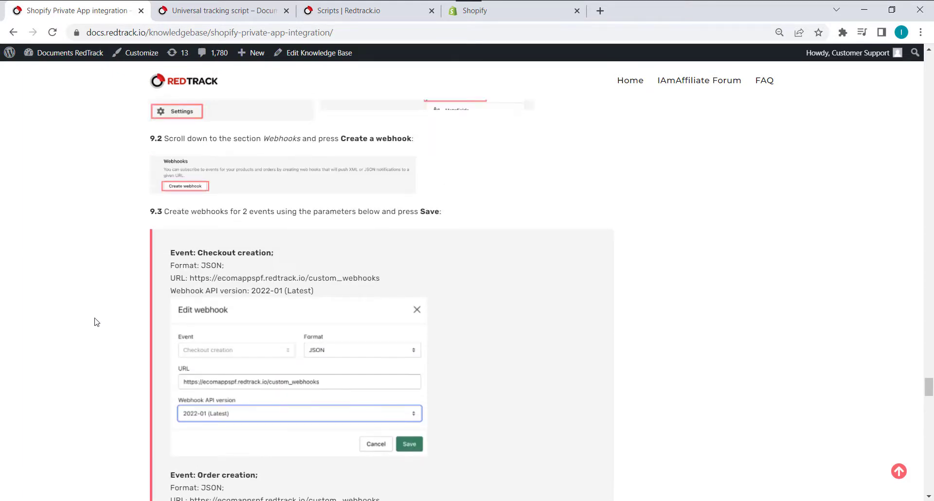
- Set the new Shopify webhook's event to Checkout creation
left_click(583, 7)
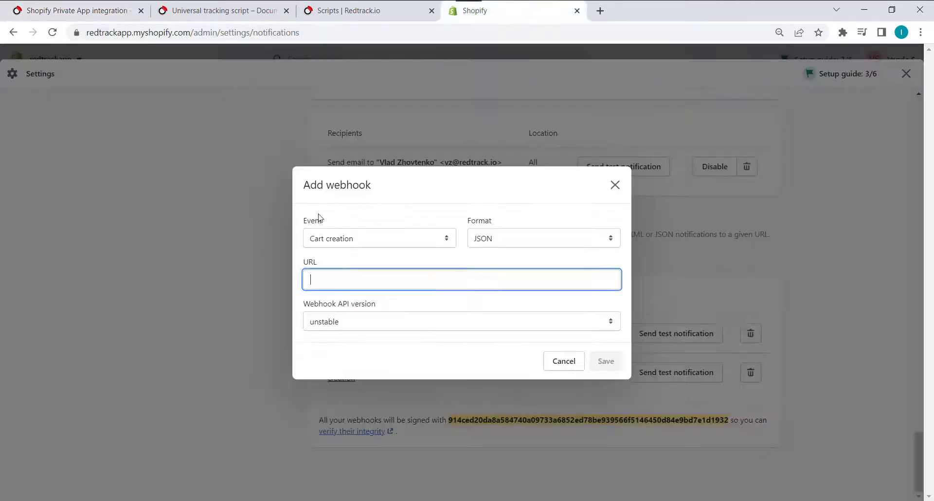
left_click(448, 243)
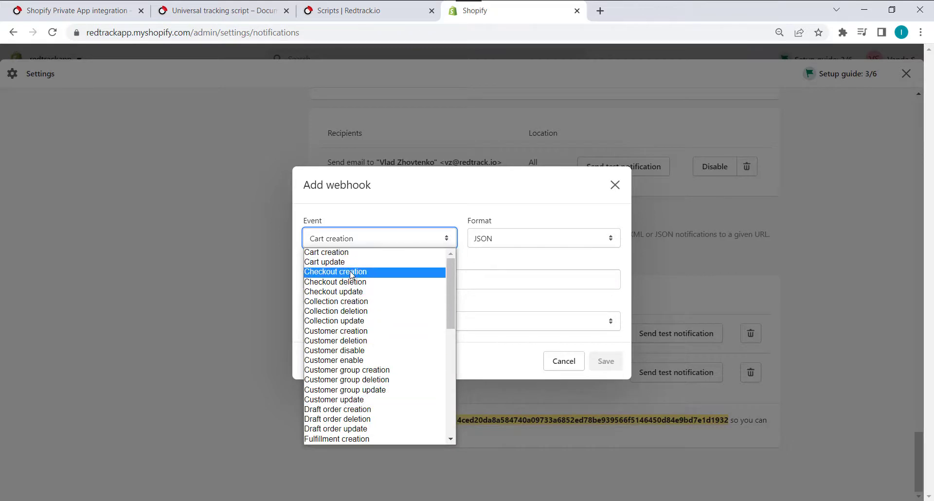
left_click(350, 272)
left_click(336, 281)
left_click(38, 9)
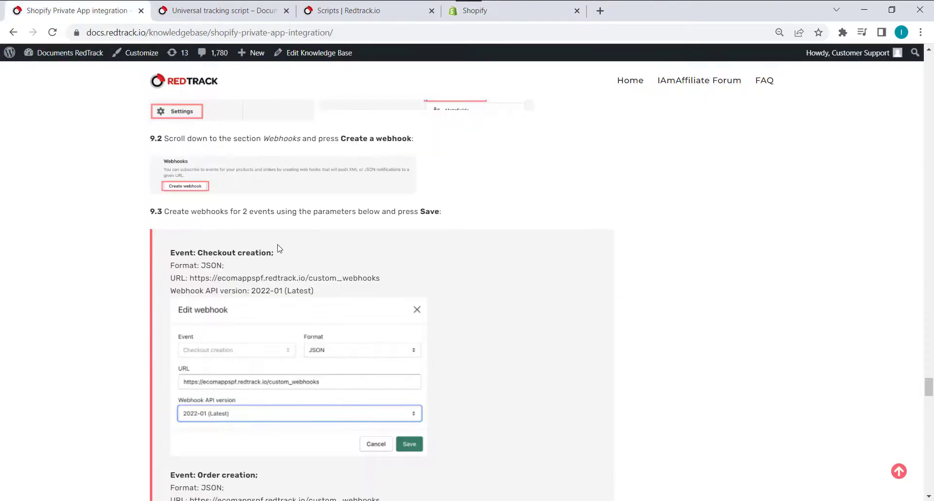
scroll(286, 247, "down", 2)
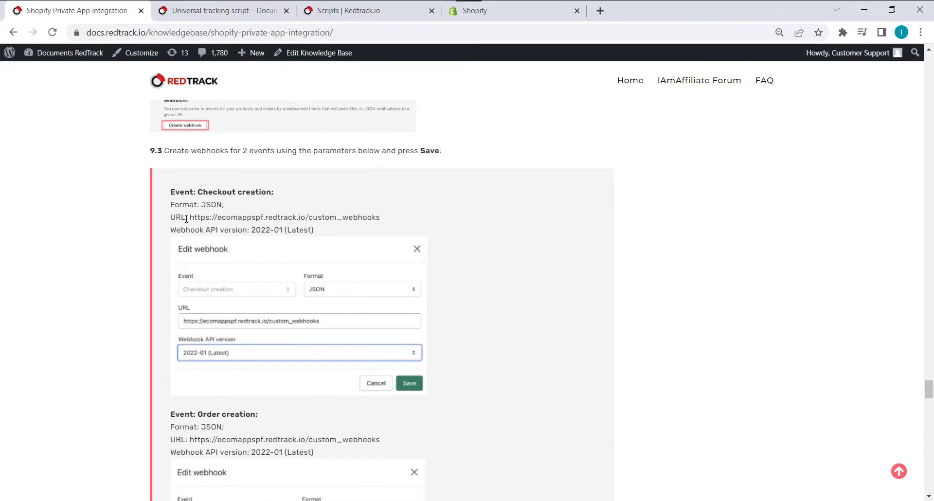
left_click_drag(191, 217, 384, 217)
key("ctrl+c")
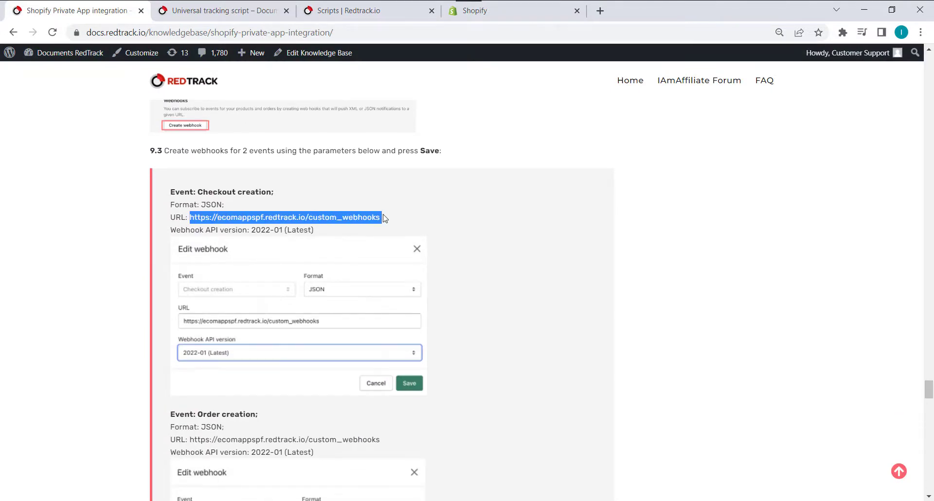
left_click(535, 11)
key("ctrl+v")
- Check the guide's API version, set the Checkout creation webhook's version to 2022-04 (Latest), and close the form without saving
left_click(62, 10)
scroll(314, 309, "down", 1)
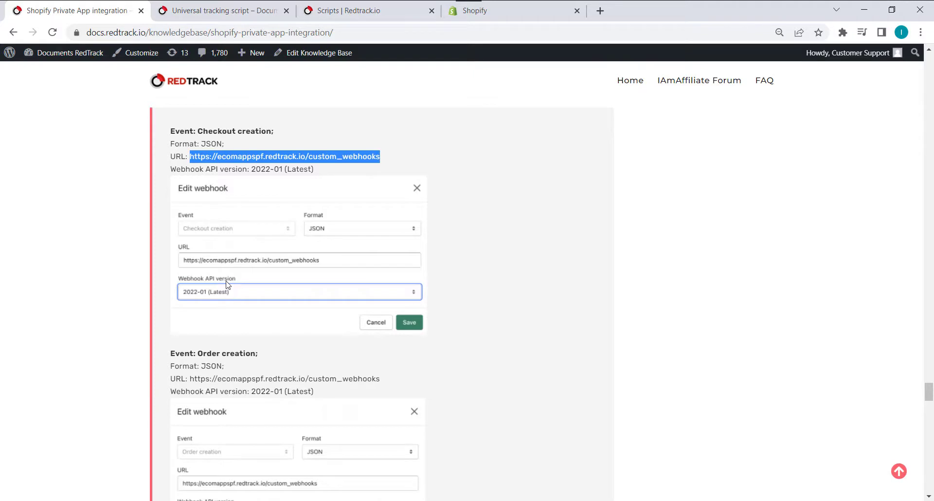
left_click(474, 10)
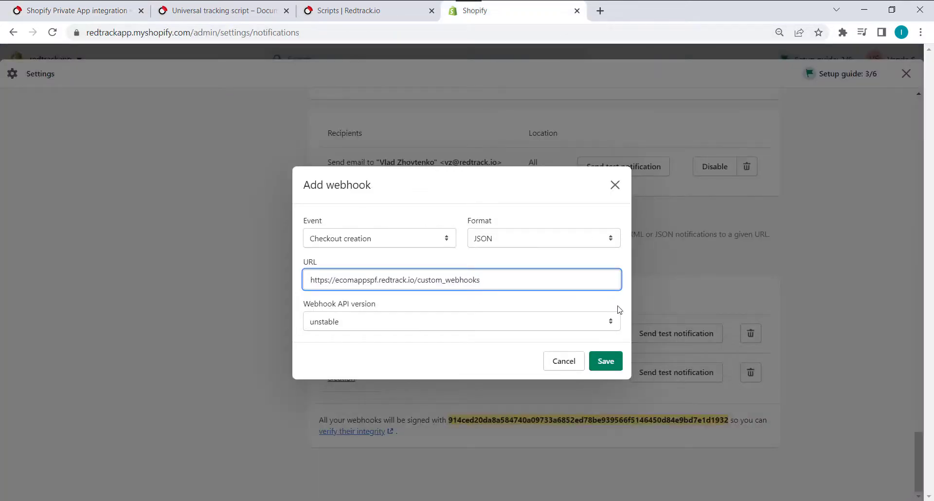
left_click(611, 324)
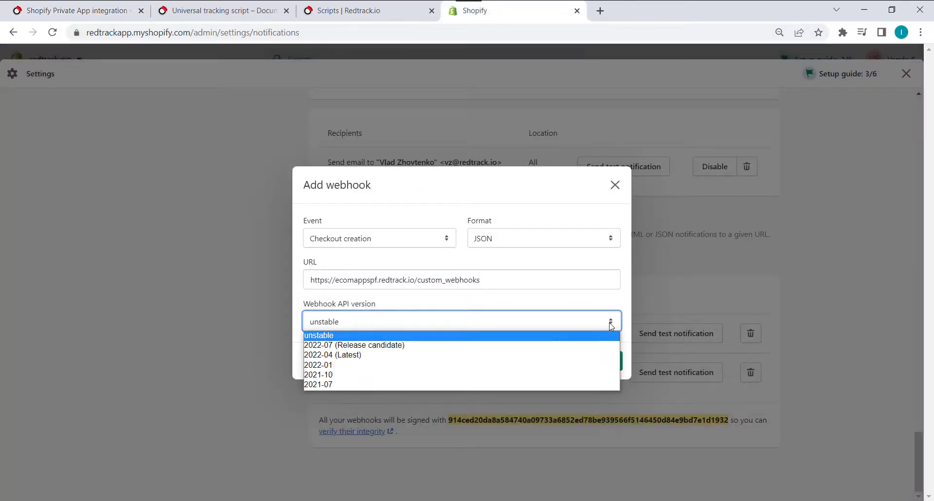
left_click(345, 357)
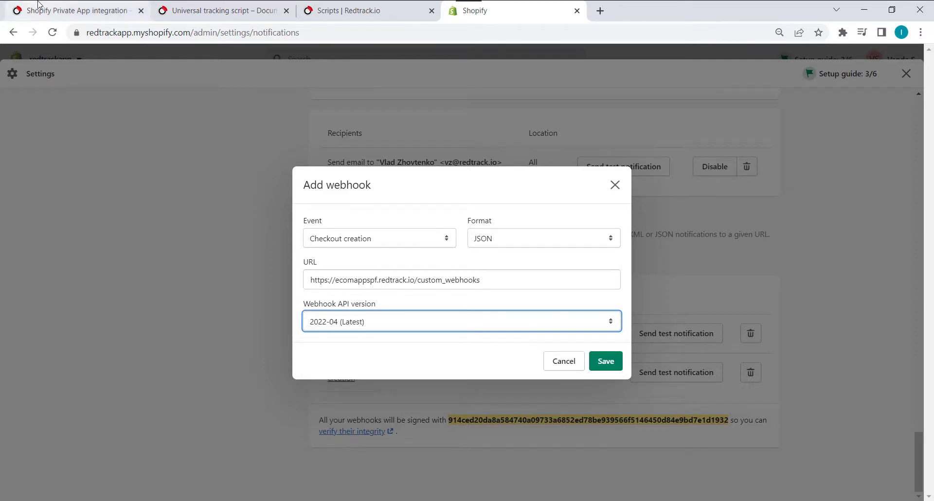
left_click(59, 5)
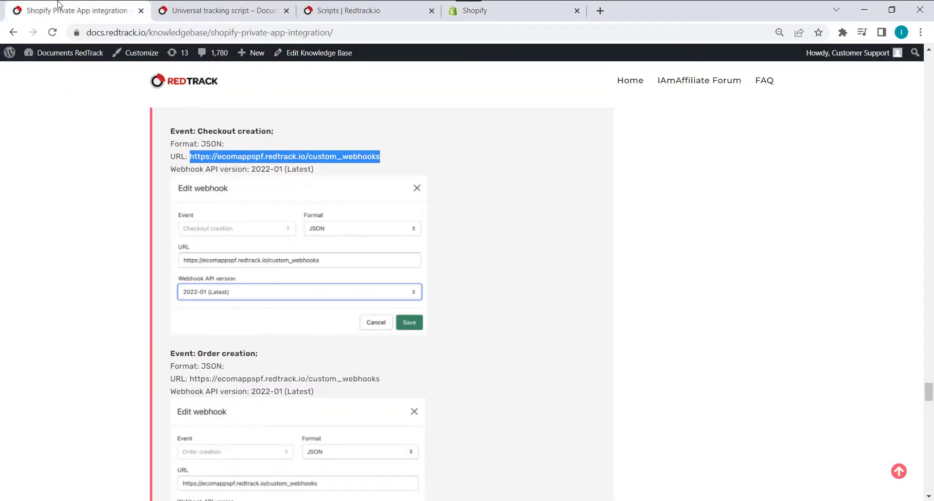
left_click(530, 6)
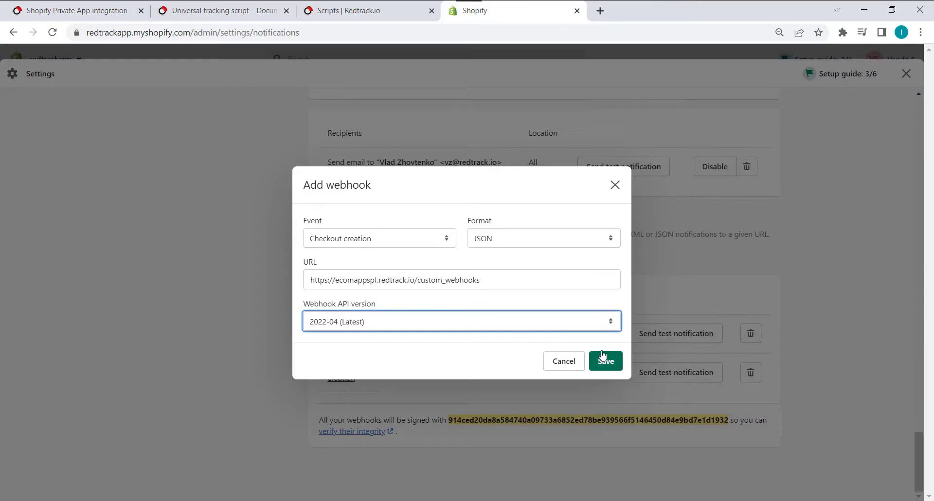
left_click(614, 185)
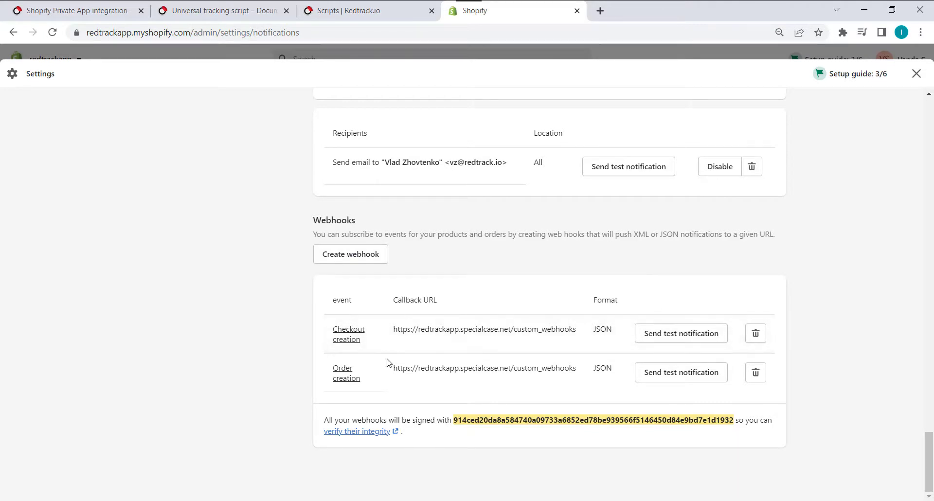
- Start another new webhook and, following guide step 9.3, set its event to Order creation
left_click(345, 257)
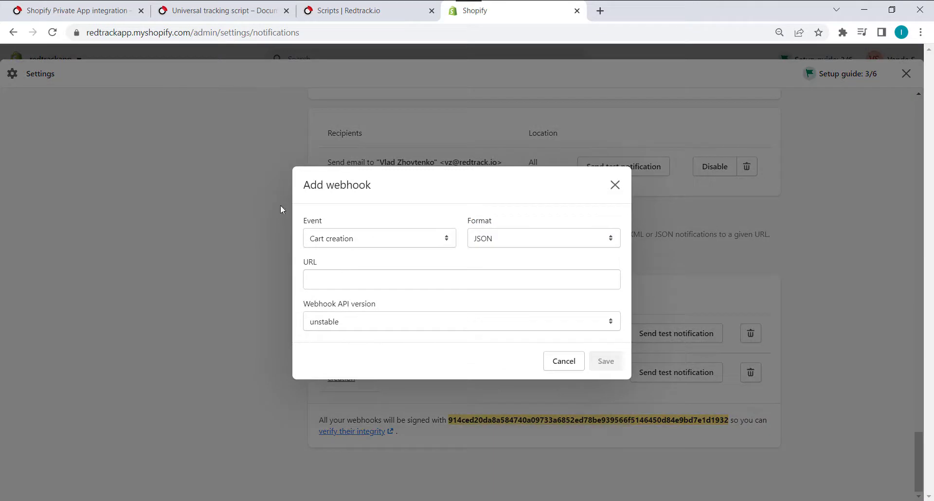
left_click(103, 18)
scroll(231, 387, "up", 2)
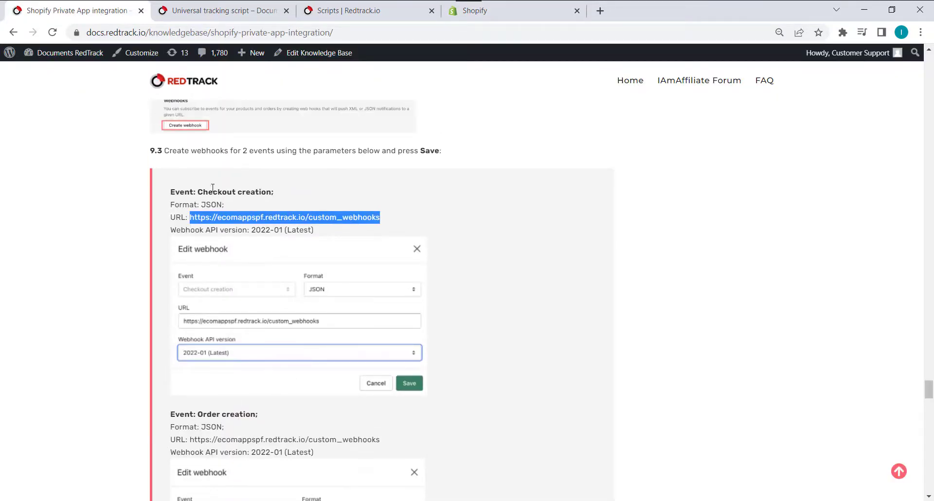
left_click(212, 188)
scroll(287, 403, "down", 2)
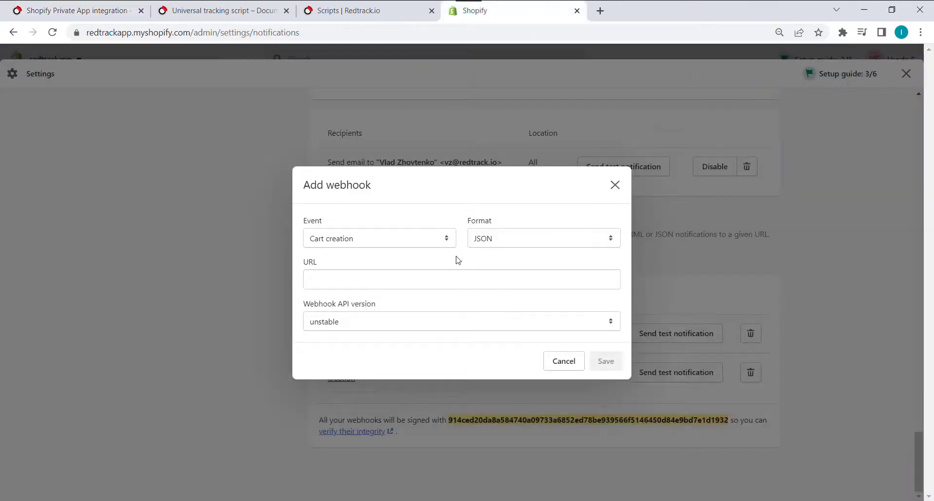
left_click(448, 243)
scroll(351, 384, "down", 6)
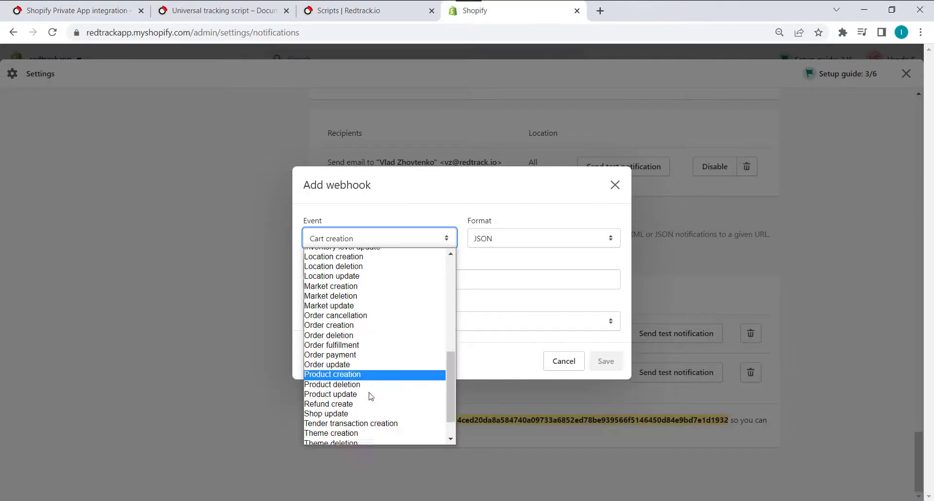
left_click(356, 291)
left_click(327, 274)
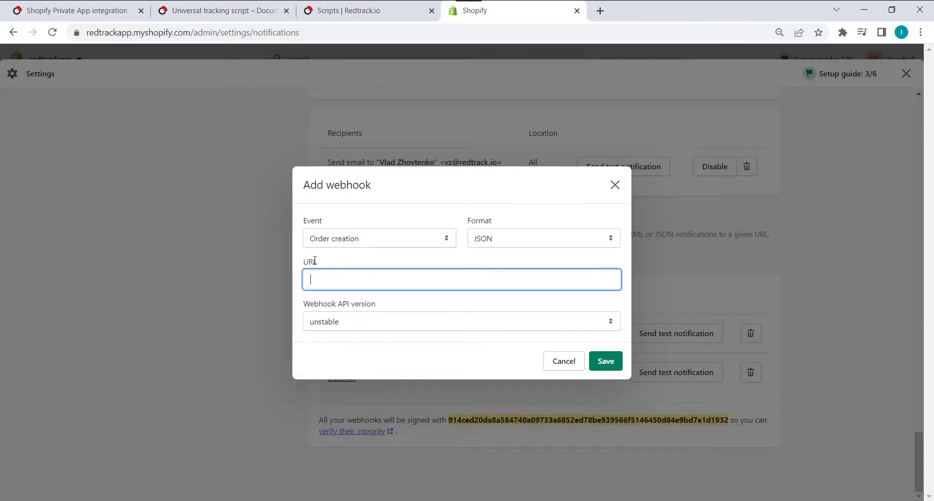
left_click(80, 5)
scroll(198, 340, "down", 1)
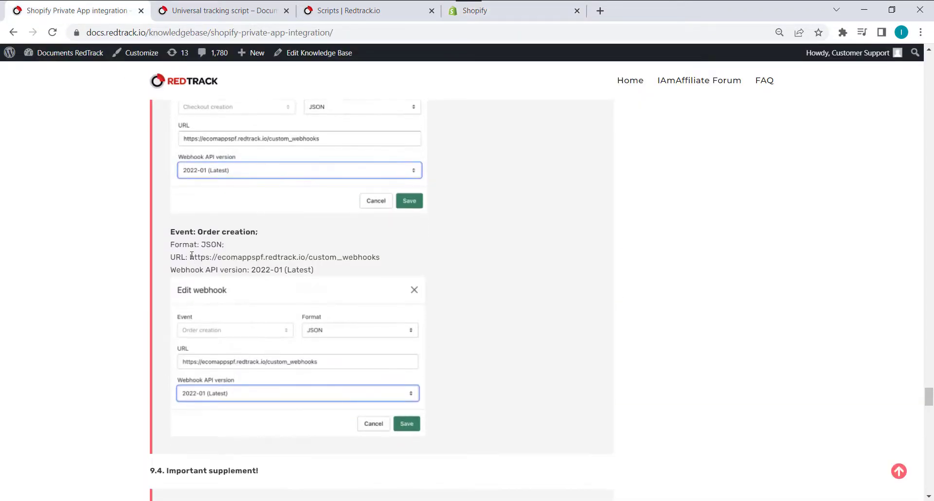
left_click_drag(190, 256, 379, 258)
key("ctrl+c")
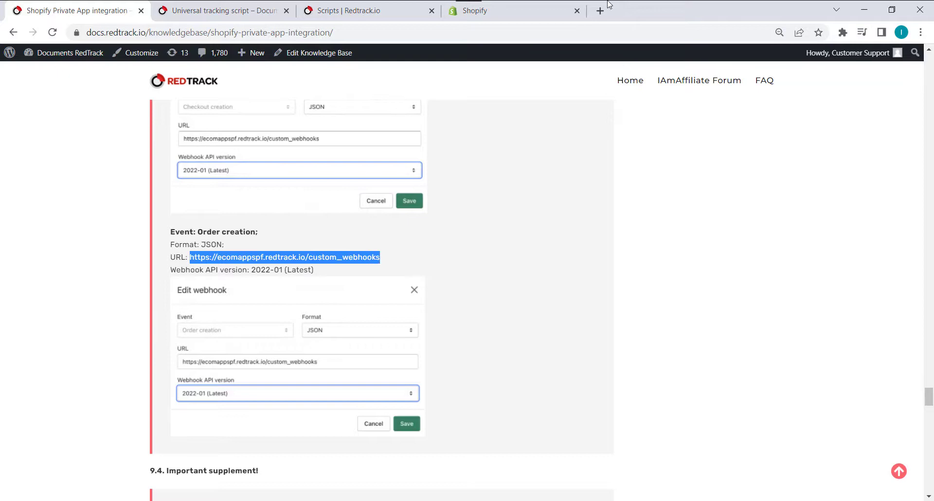
left_click(513, 10)
key("ctrl+v")
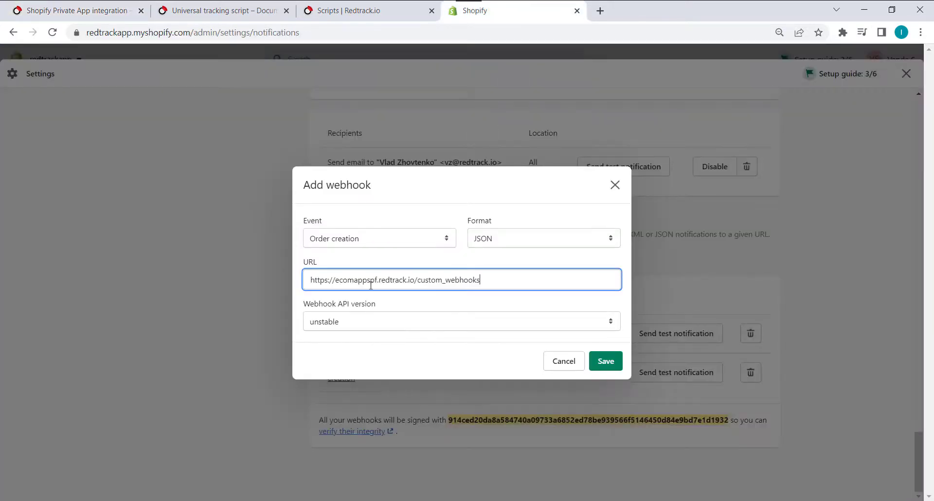
- Set the Order creation webhook's API version to 2022-04 (Latest) after checking the guide, and close the form without saving
left_click(116, 8)
left_click(237, 266)
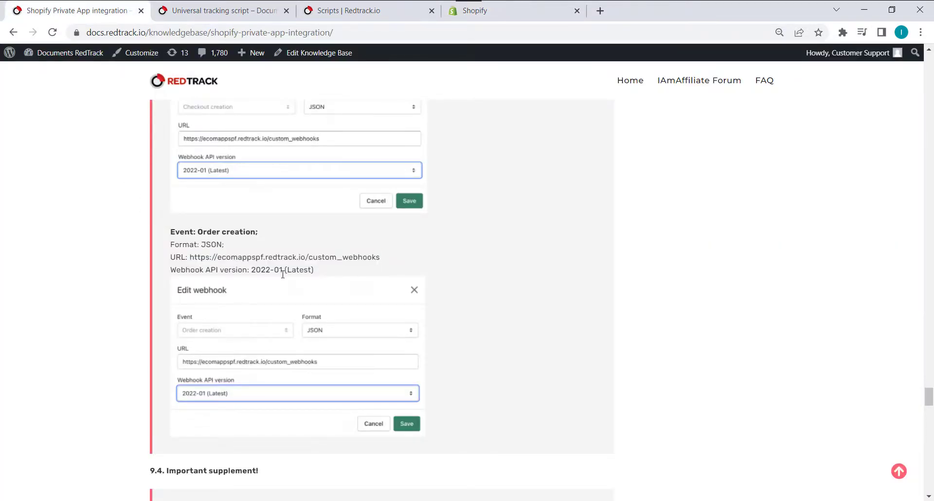
left_click(510, 10)
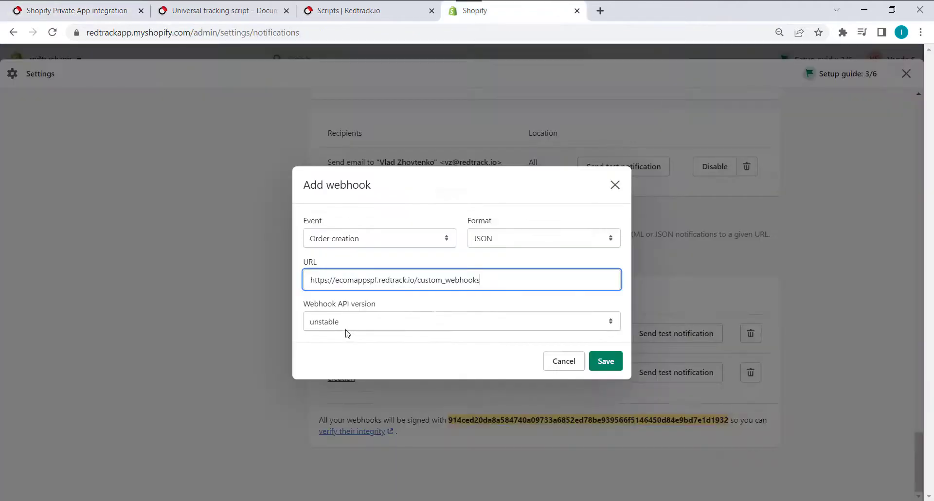
left_click(357, 322)
left_click(340, 354)
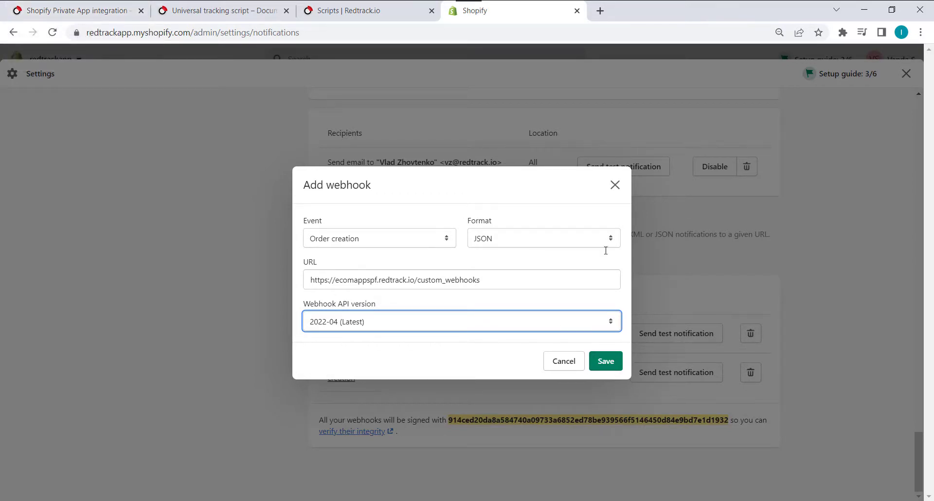
left_click(615, 185)
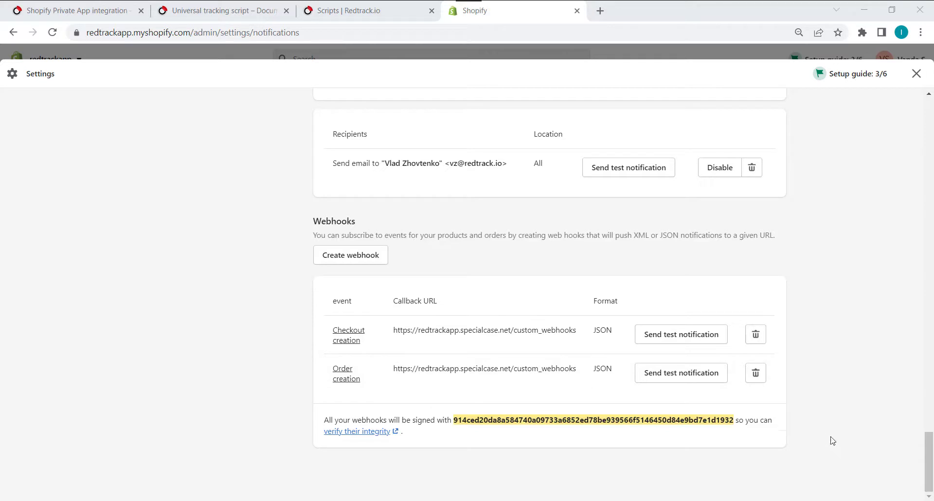
- Read guide step 9.4 on additional scripts for other checkout options and open the Shopify store's Checkout settings
left_click(63, 9)
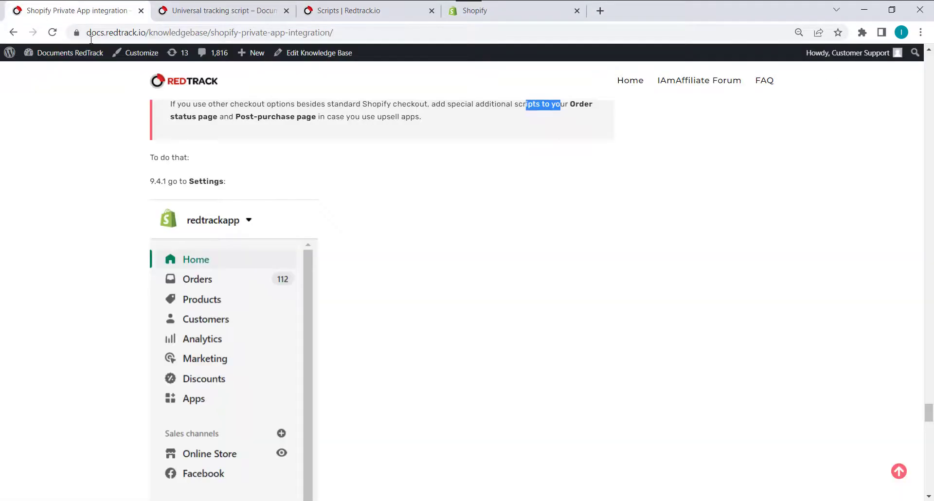
scroll(44, 352, "up", 7)
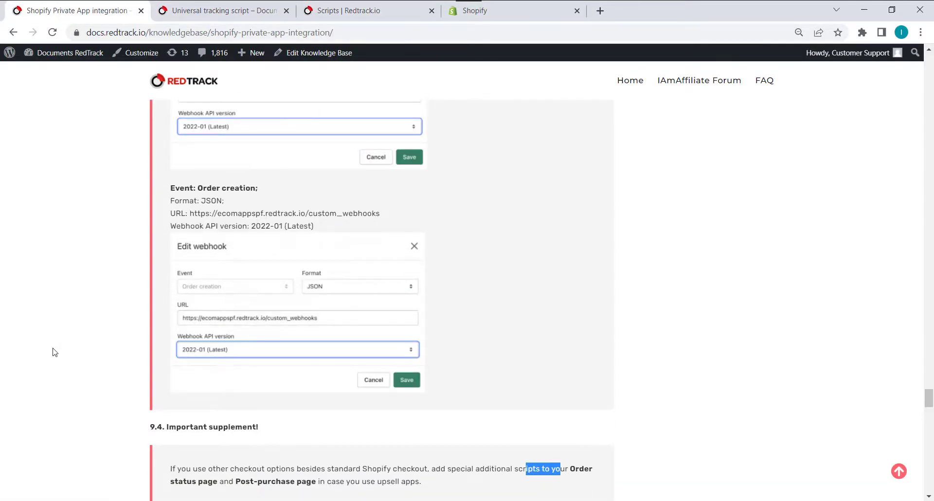
scroll(58, 354, "down", 5)
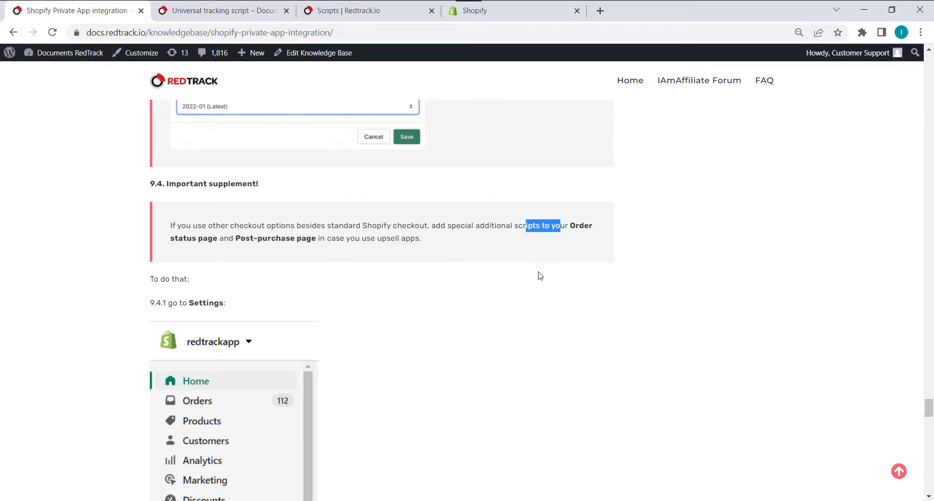
left_click(488, 266)
left_click(524, 10)
scroll(80, 200, "up", 5)
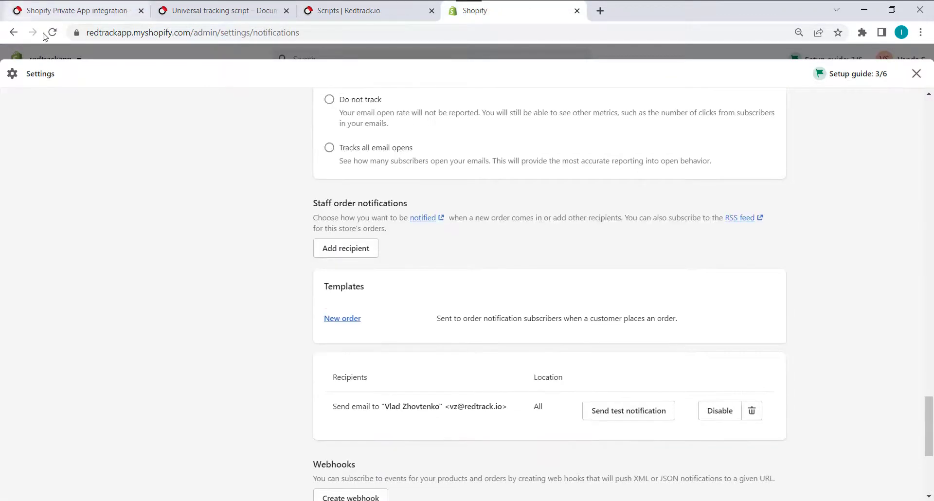
scroll(198, 221, "up", 15)
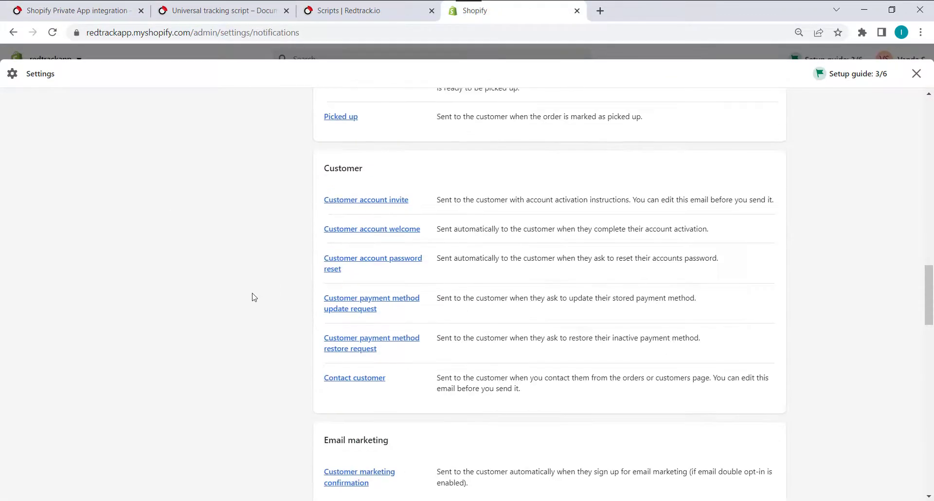
scroll(257, 302, "up", 10)
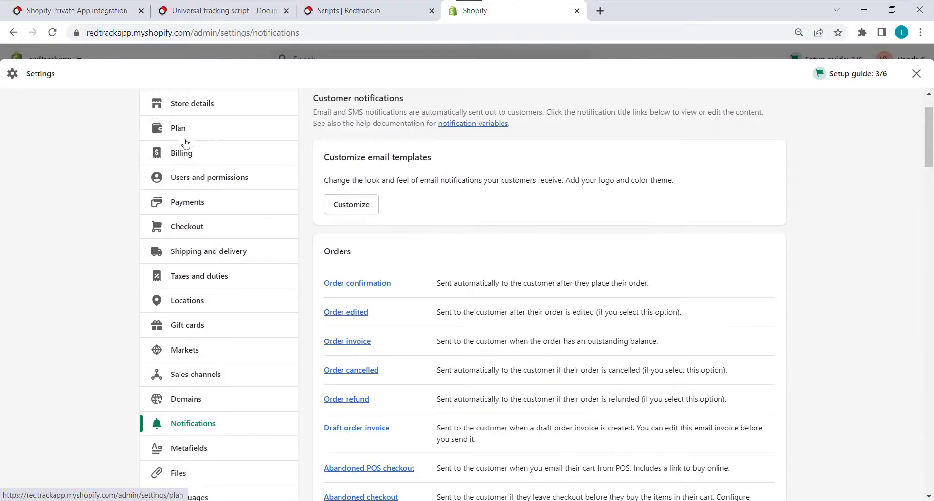
left_click(188, 226)
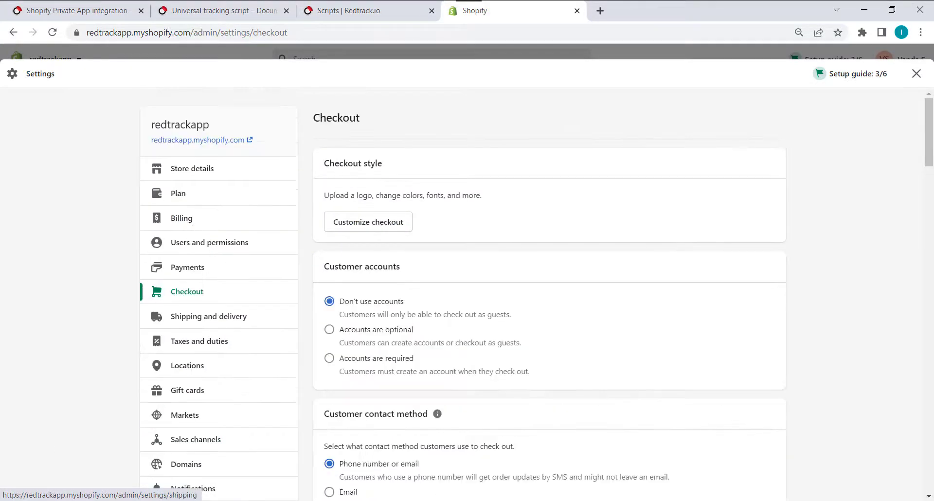
- Examine the additional scripts of the Order status page and the Post-purchase page and compare them with guide step 9.4
scroll(510, 371, "down", 20)
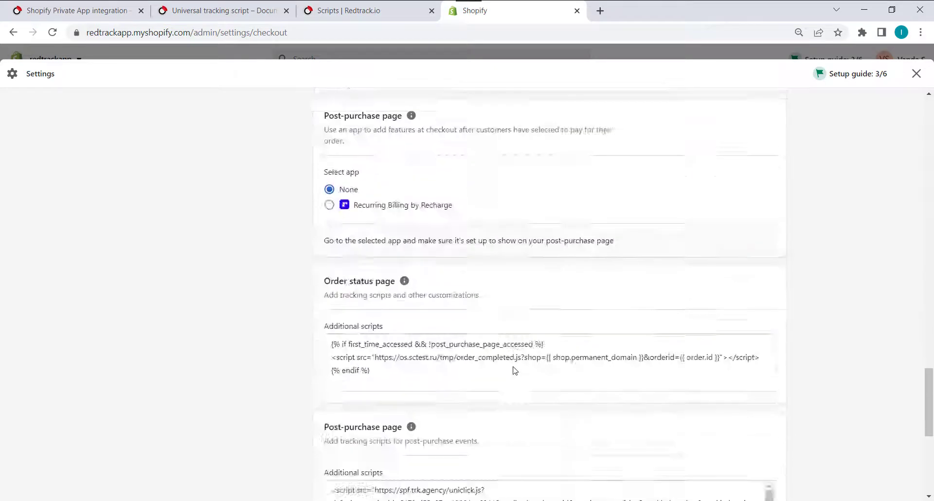
scroll(514, 369, "up", 5)
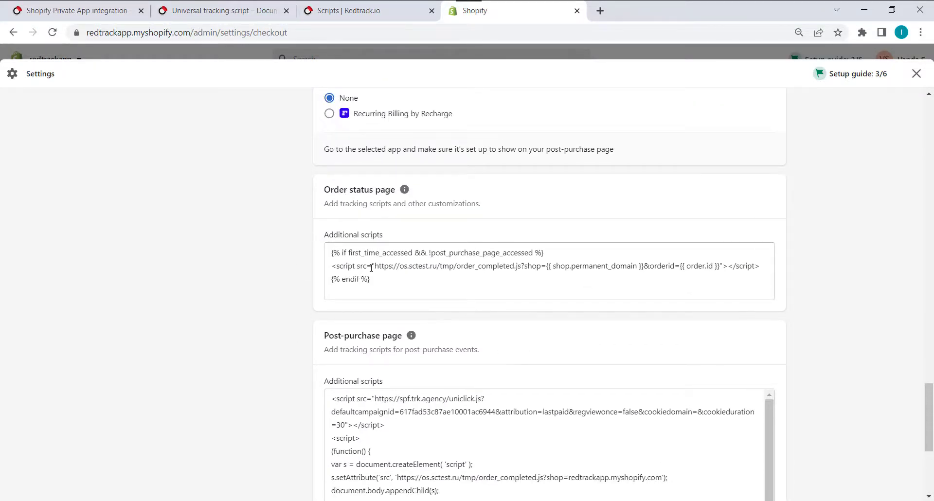
scroll(372, 269, "down", 1)
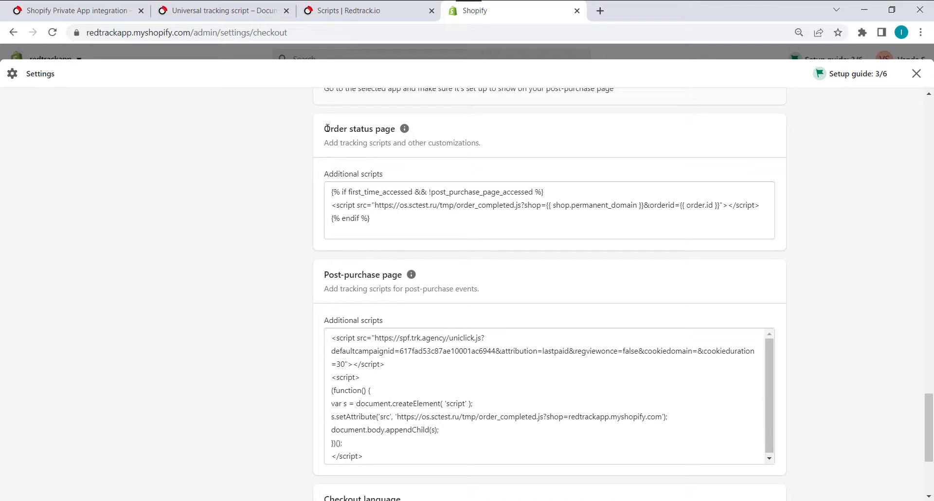
left_click_drag(325, 129, 396, 129)
scroll(321, 198, "down", 1)
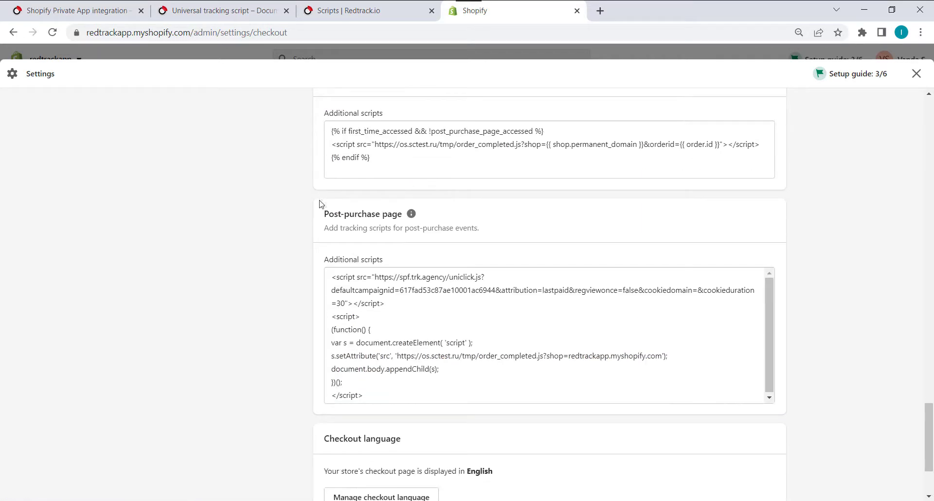
left_click_drag(325, 213, 449, 226)
left_click(450, 225)
scroll(445, 240, "up", 1)
left_click(90, 4)
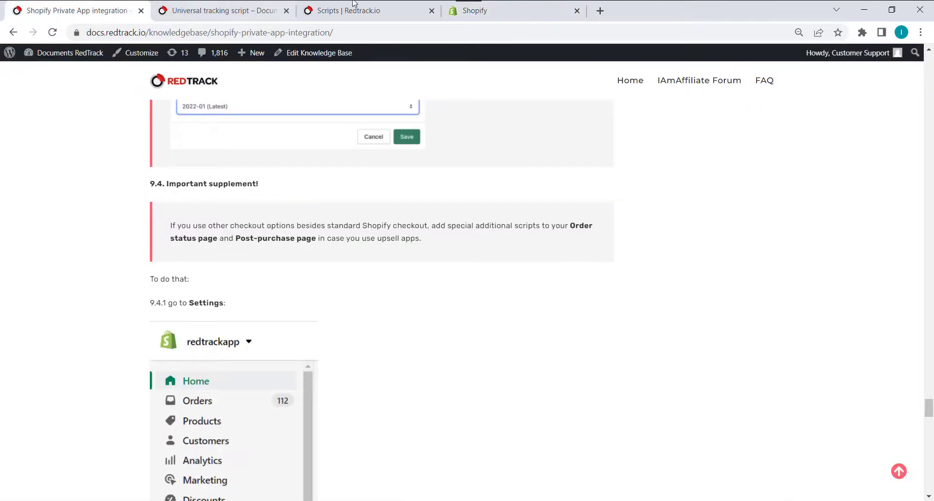
left_click(499, 4)
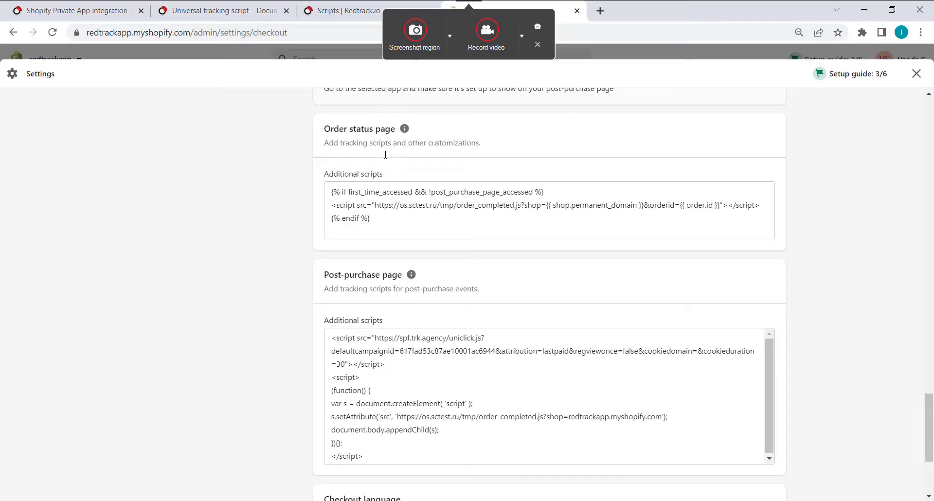
- Examine the Order Status page script in guide step 9.4.3 against the store's Checkout settings and select the whole script
left_click(67, 11)
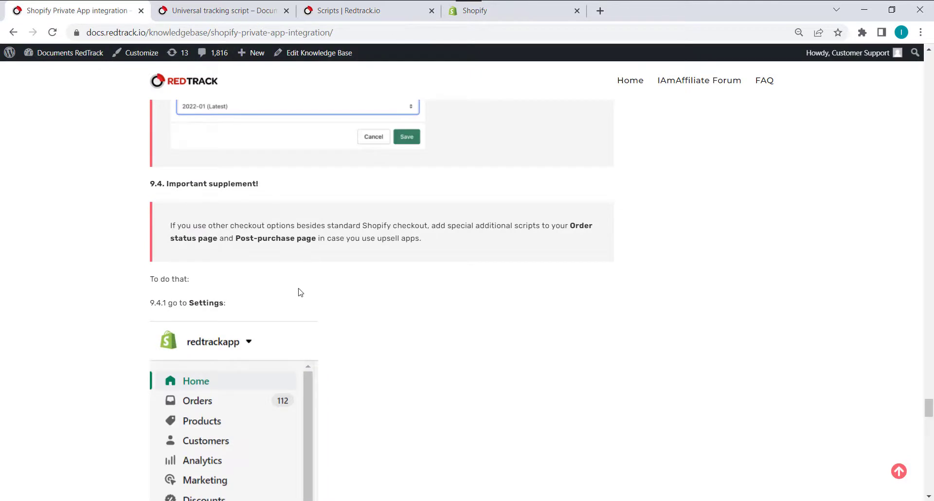
scroll(298, 292, "down", 10)
scroll(298, 290, "down", 10)
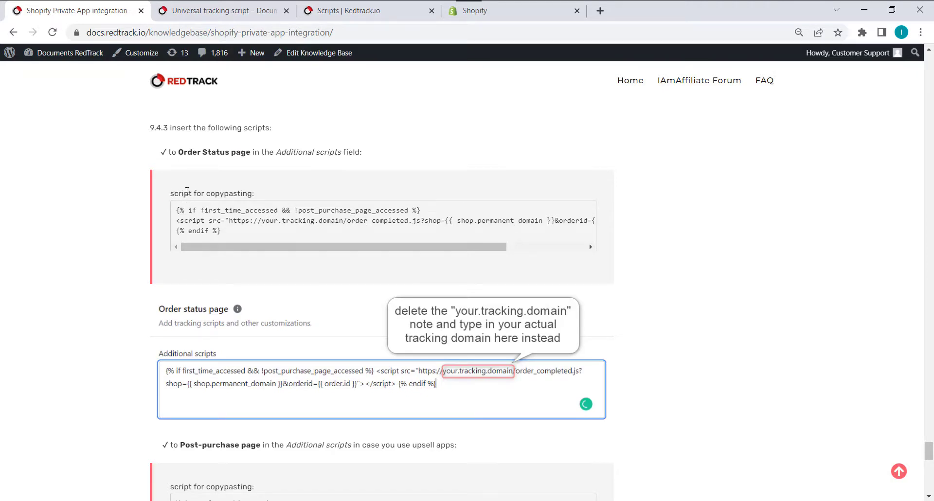
left_click(487, 16)
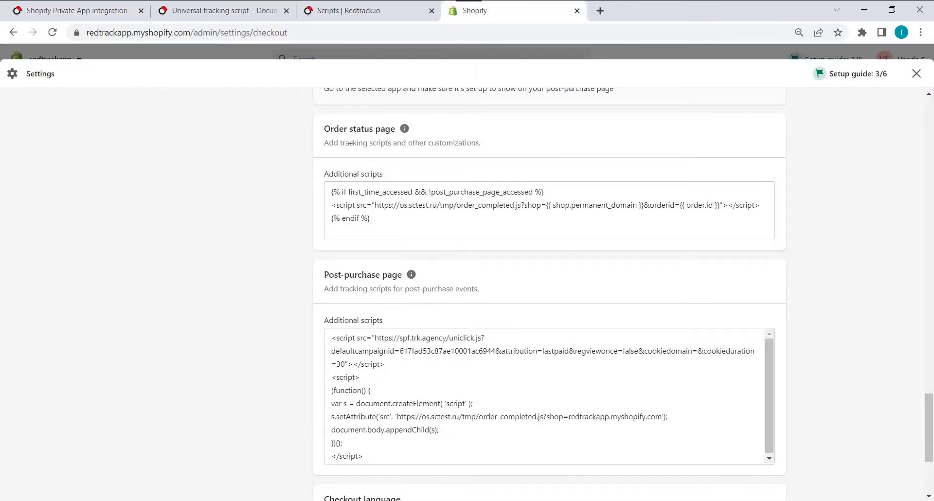
left_click(92, 11)
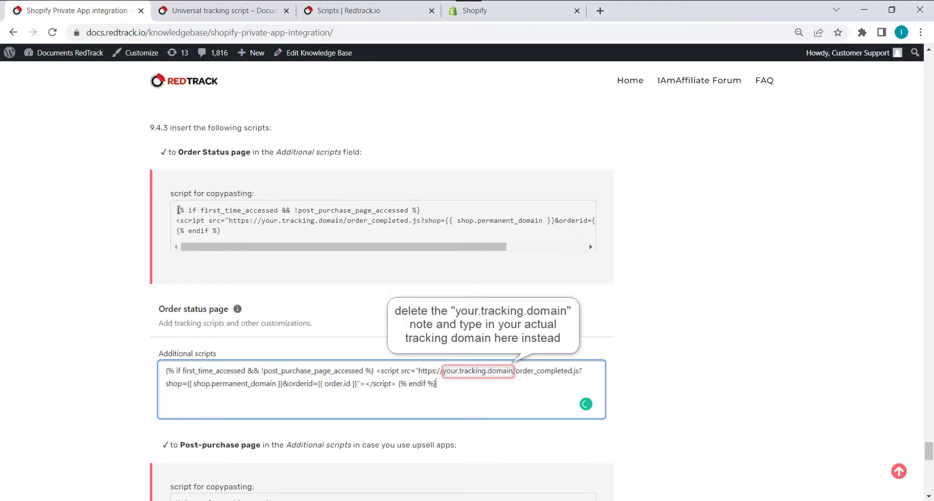
left_click_drag(208, 212, 248, 236)
scroll(275, 260, "down", 1)
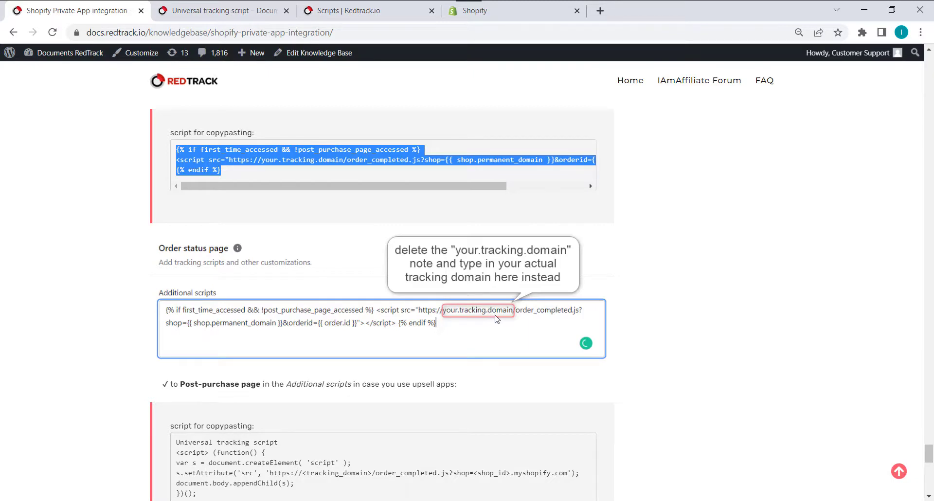
- Read the guide's Post-purchase page instructions for upsell apps and select the full script provided for copying
scroll(496, 319, "down", 3)
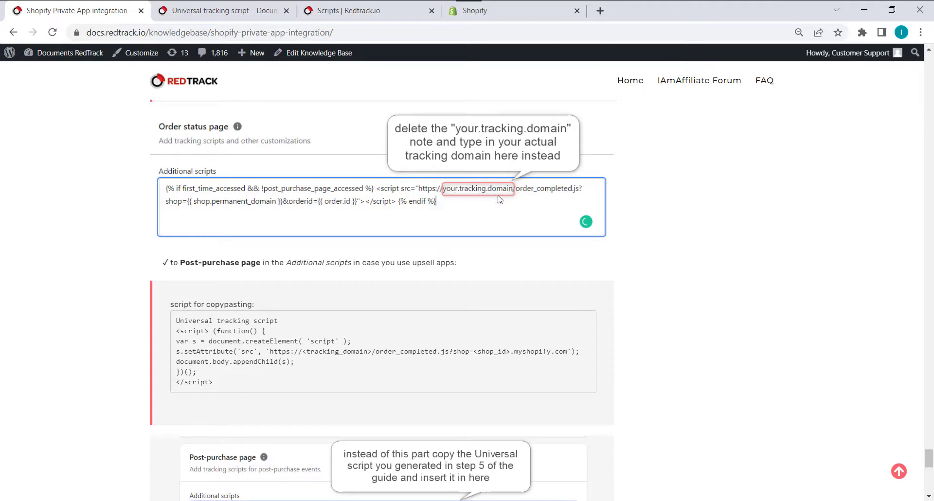
scroll(462, 265, "down", 1)
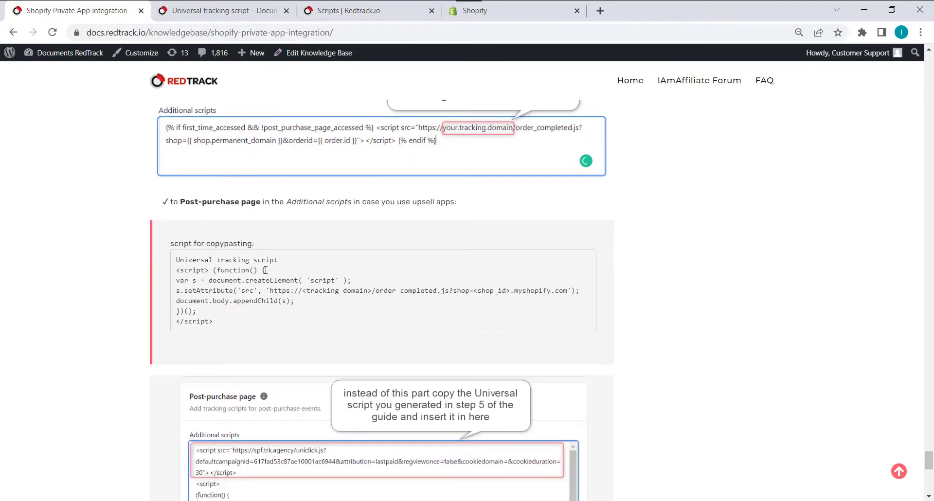
scroll(185, 225, "down", 1)
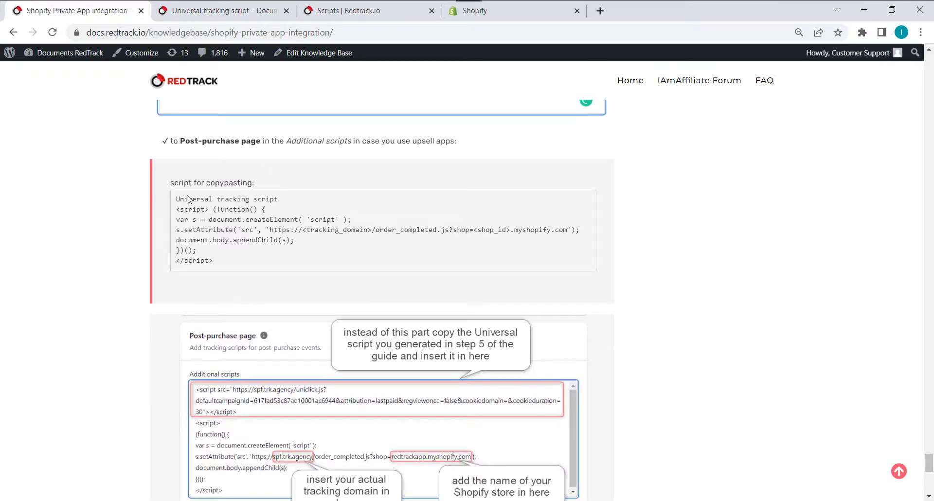
left_click_drag(176, 199, 225, 265)
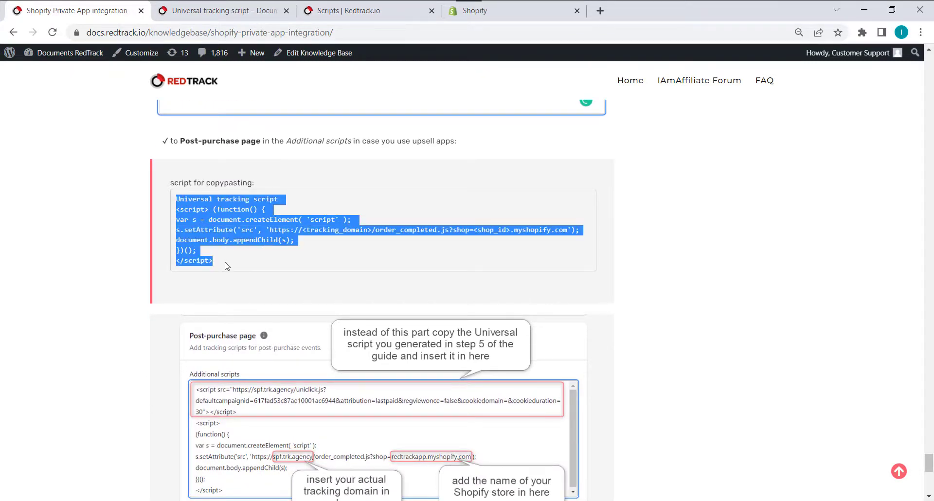
scroll(225, 265, "down", 2)
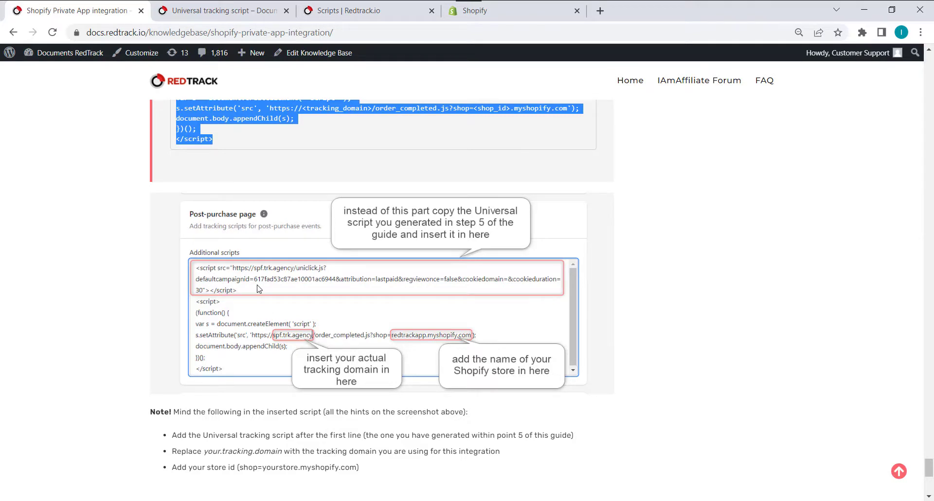
- Select the "Universal tracking script" placeholder line in the guide's post-purchase script and look up the generated Shopify Demo script in RedTrack
scroll(246, 217, "up", 1)
left_click(194, 158)
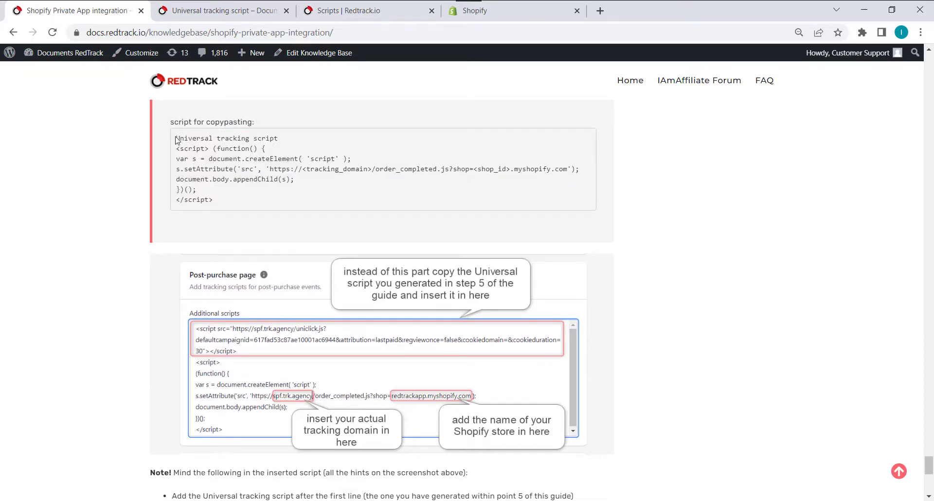
left_click_drag(176, 138, 286, 141)
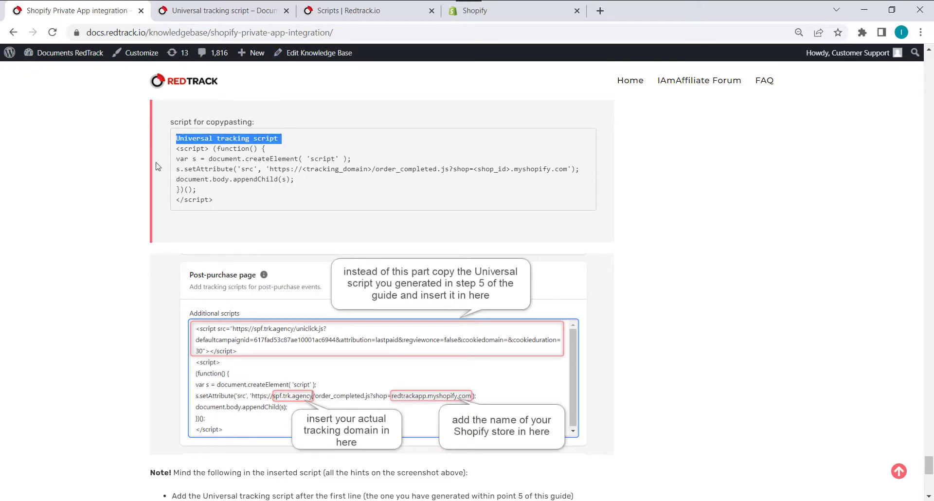
left_click(219, 12)
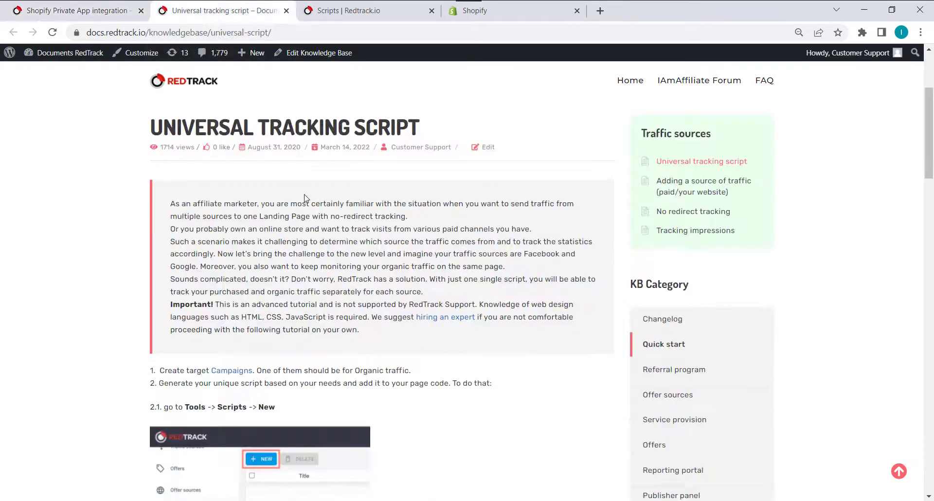
left_click(355, 12)
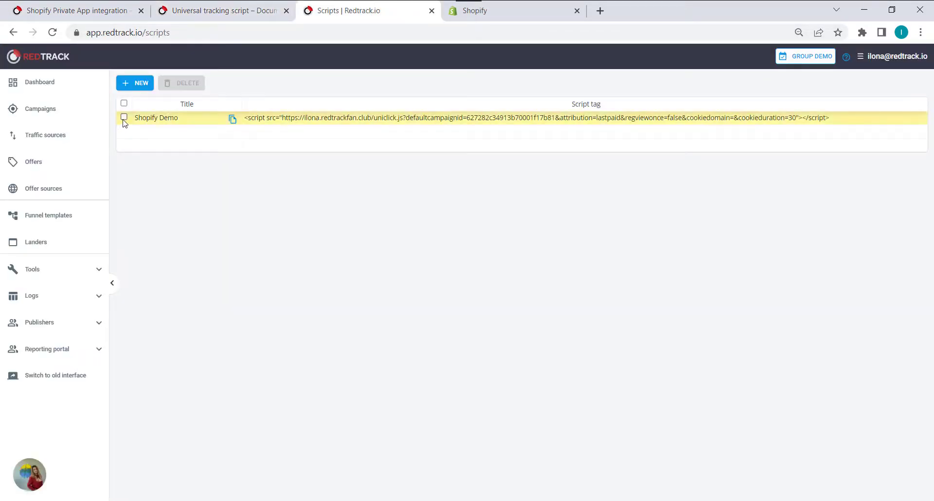
left_click(64, 9)
- Review the guide's notes on the tracking domain and store ID in the post-purchase script, checking the store's name in Shopify
scroll(171, 195, "down", 2)
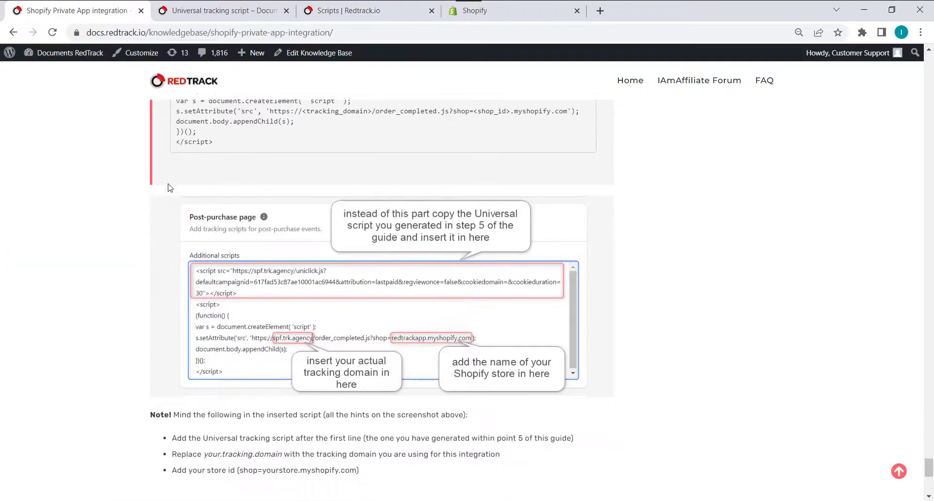
scroll(185, 149, "up", 2)
left_click(184, 147)
left_click_drag(177, 147, 340, 180)
scroll(246, 265, "down", 3)
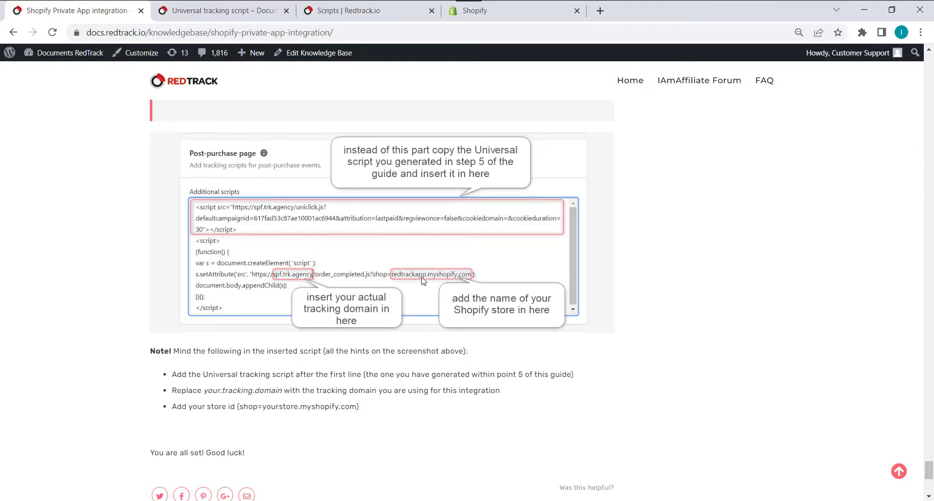
left_click(523, 7)
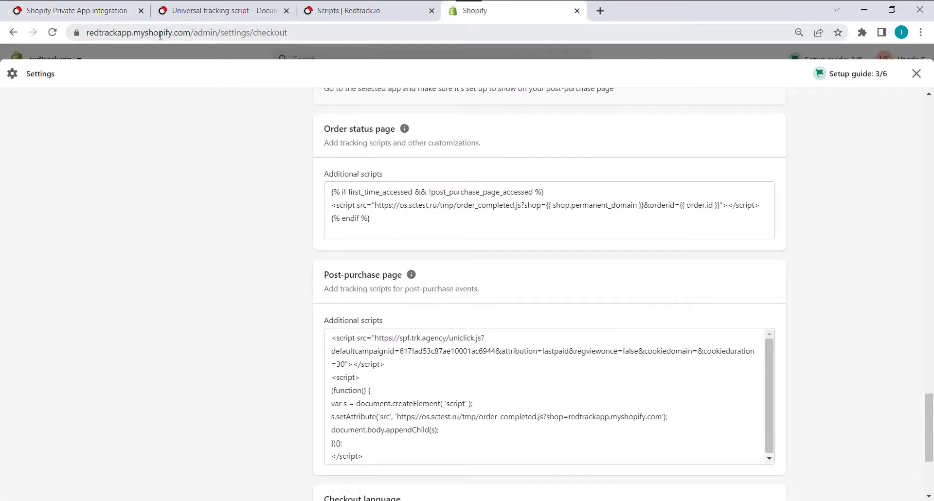
left_click(81, 5)
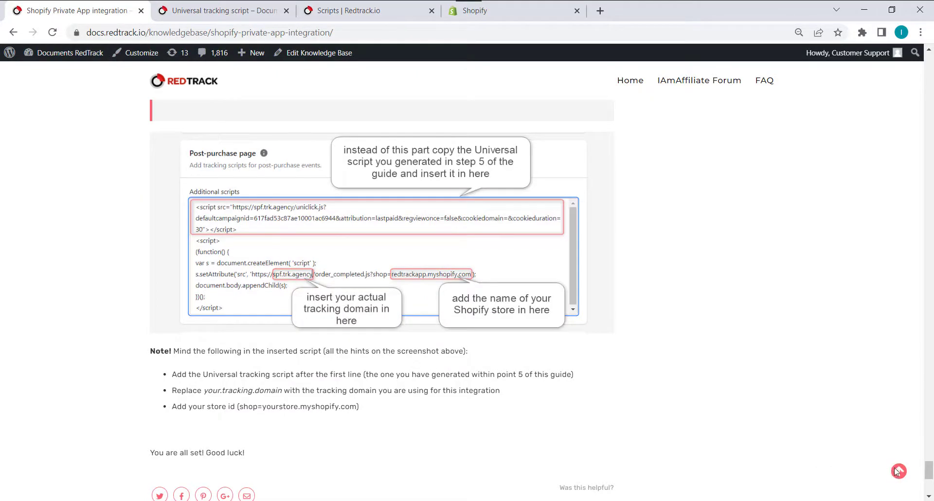